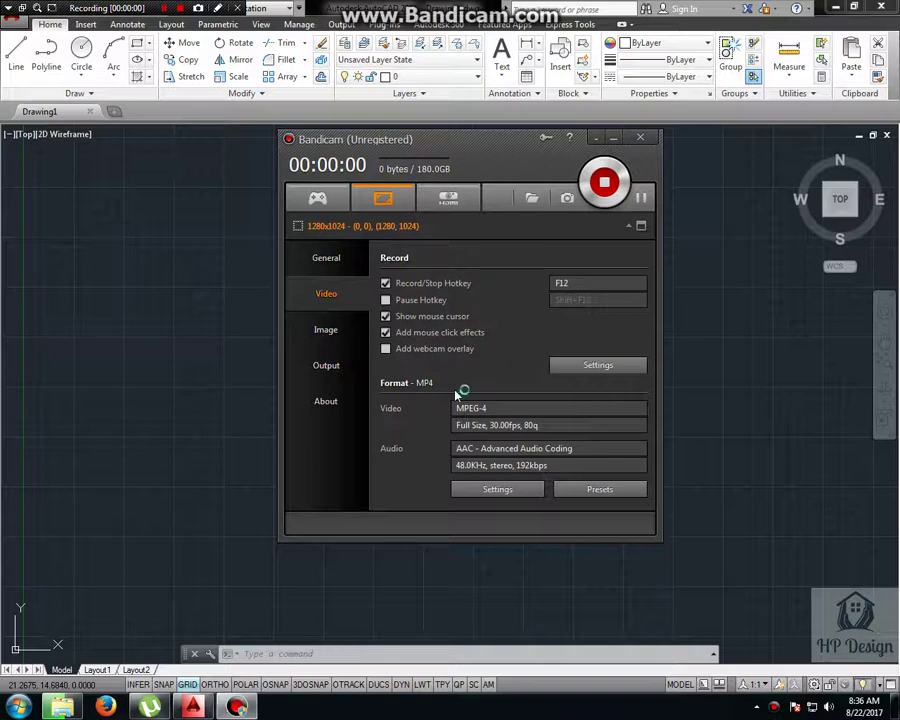
Step: Minimize the recorder and focus the empty Drawing1 canvas in AutoCAD
{"action": "left_click", "coordinate": [613, 137]}
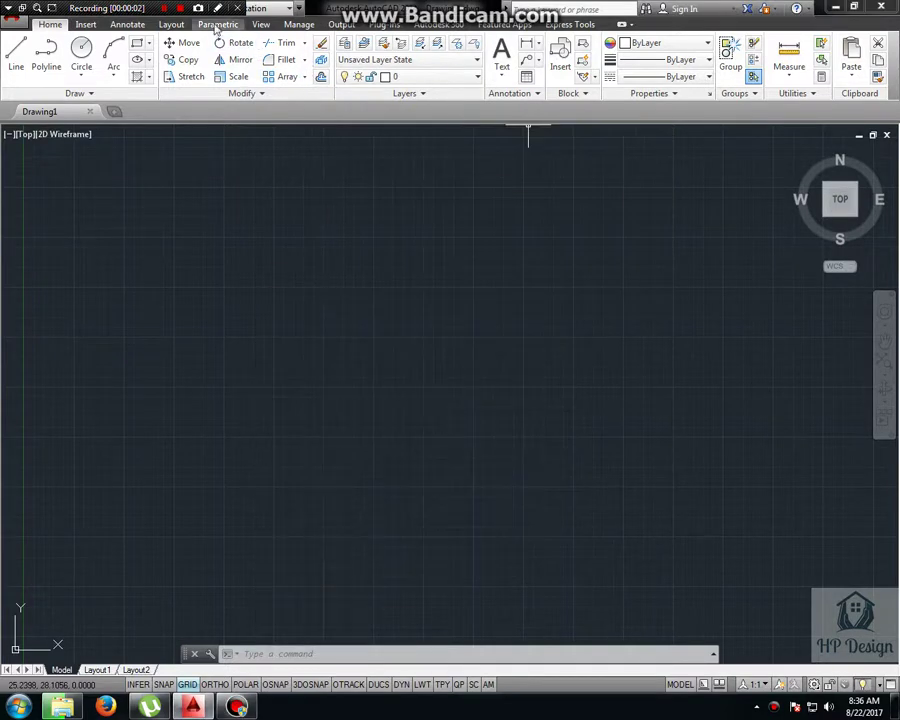
{"action": "left_click_drag", "start_coordinate": [123, 7], "coordinate": [423, 7]}
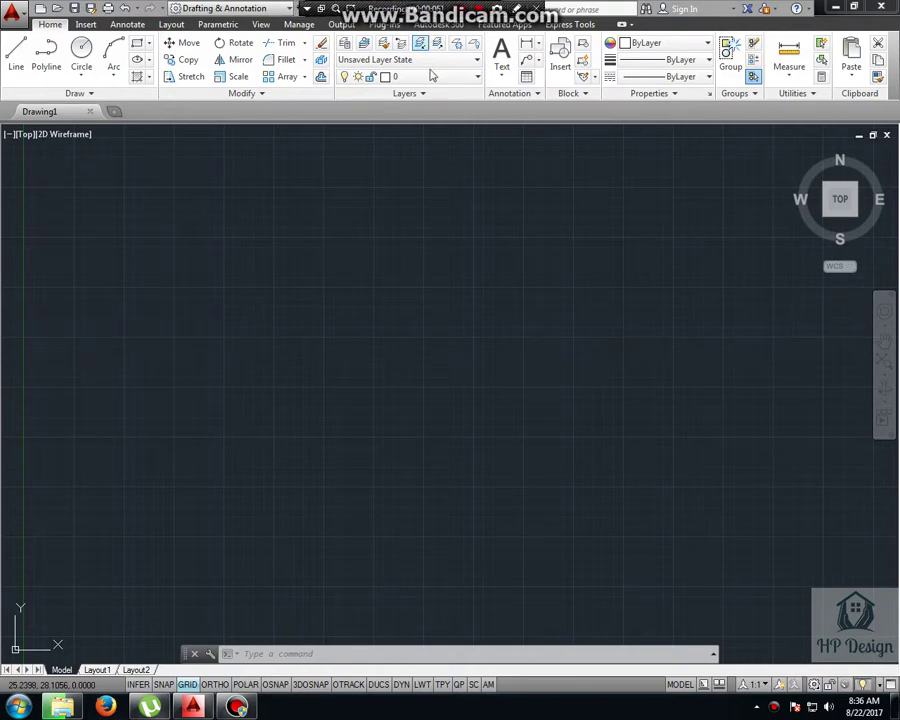
{"action": "left_click", "coordinate": [490, 402]}
{"action": "type", "text": "un"}
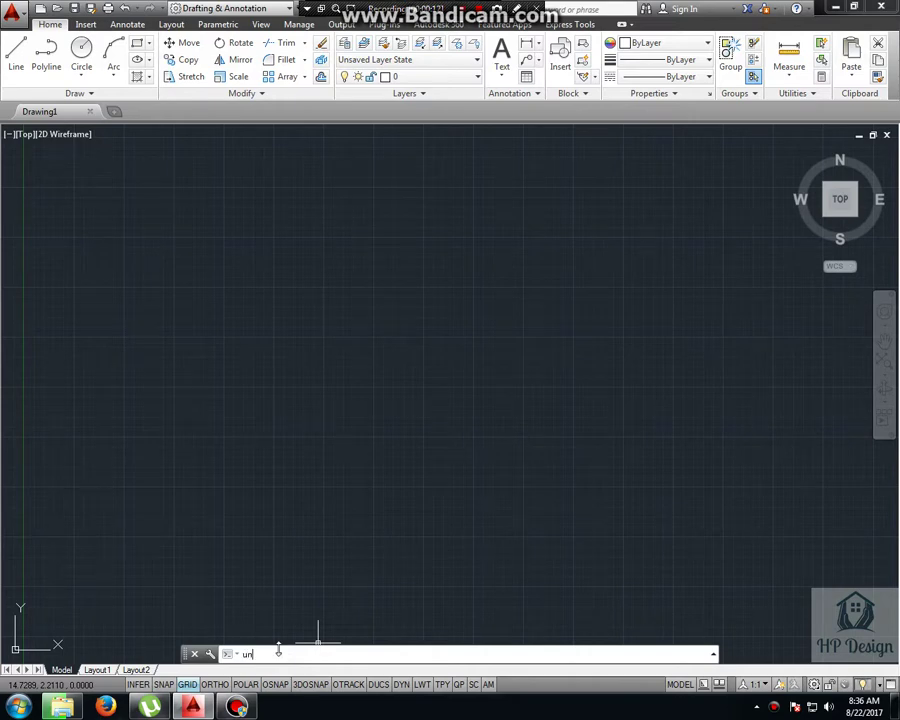
Step: In the UNITS dialog, choose Engineering length type with 0'-0.0" precision
{"action": "type", "text": "its"}
{"action": "key", "text": "Return"}
{"action": "left_click", "coordinate": [320, 218]}
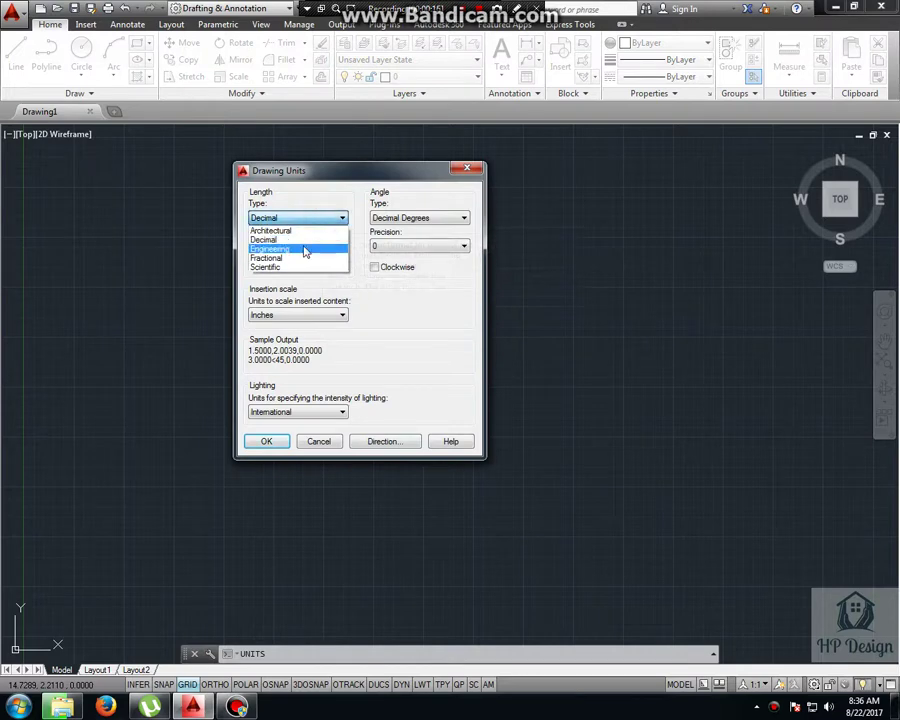
{"action": "left_click", "coordinate": [305, 252]}
{"action": "left_click", "coordinate": [301, 247]}
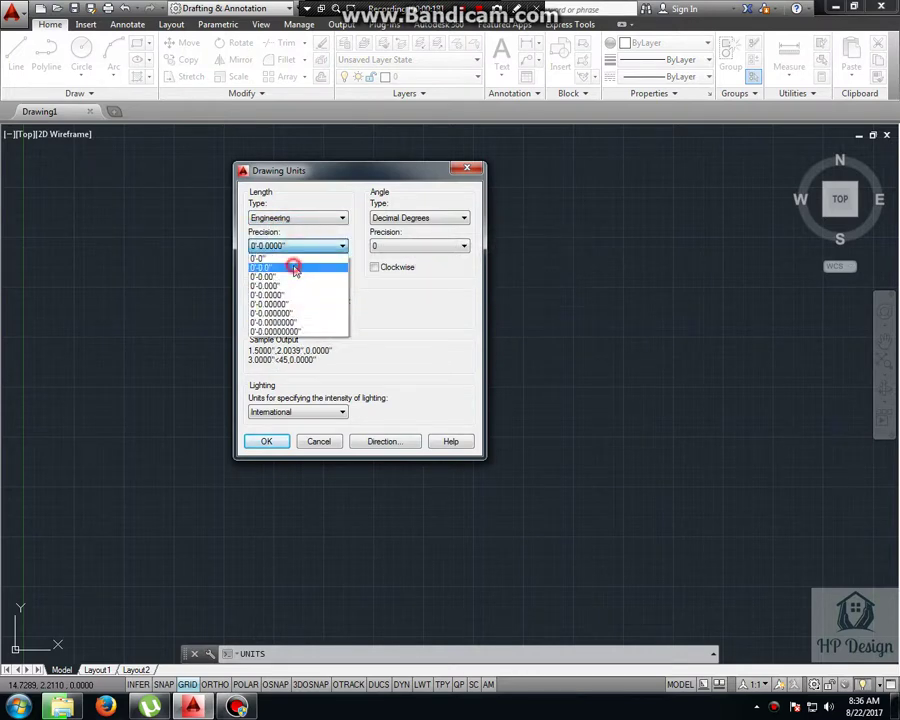
{"action": "left_click", "coordinate": [293, 263]}
{"action": "left_click", "coordinate": [267, 445]}
{"action": "type", "text": "limi"}
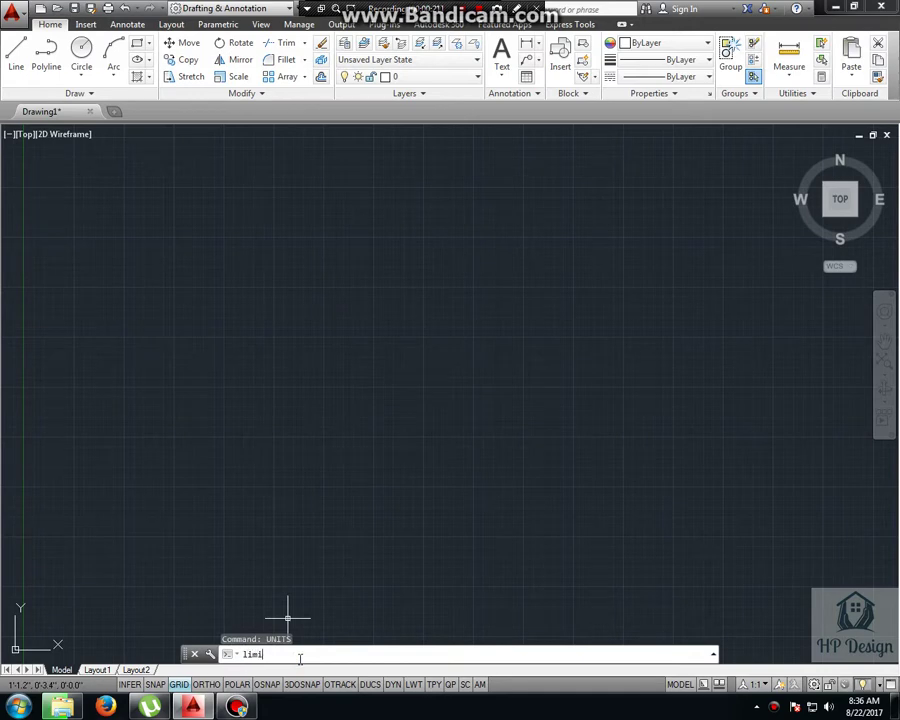
Step: Set the drawing limits, keeping the lower-left default and an upper-right corner of 100',100
{"action": "type", "text": "ts"}
{"action": "key", "text": "Return"}
{"action": "key", "text": "Return"}
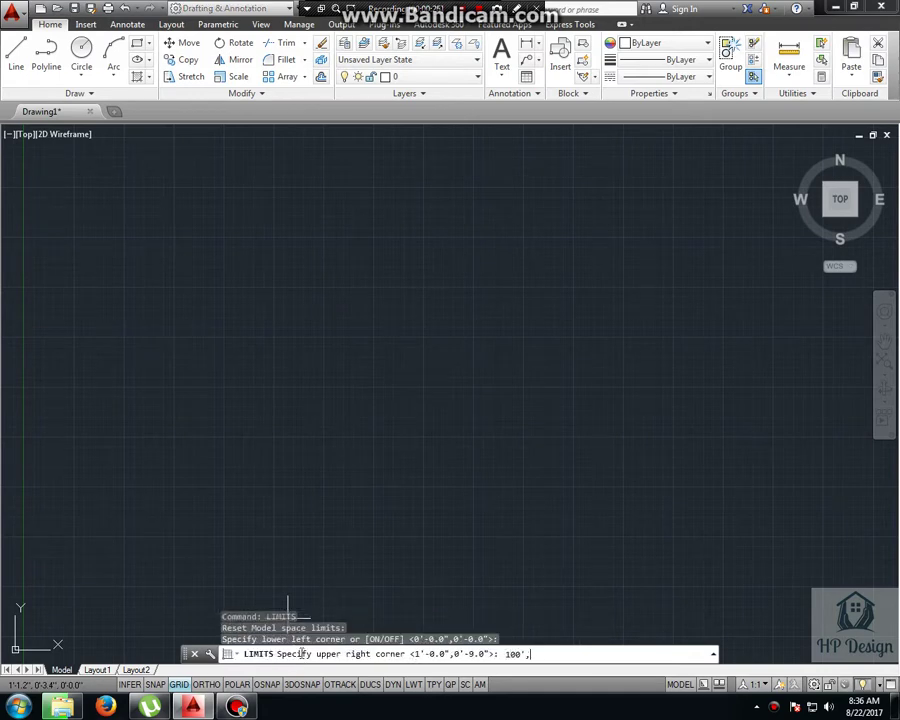
{"action": "key", "text": "Return"}
Step: Zoom to extents to show the whole drawing area
{"action": "type", "text": "z"}
{"action": "key", "text": "Return"}
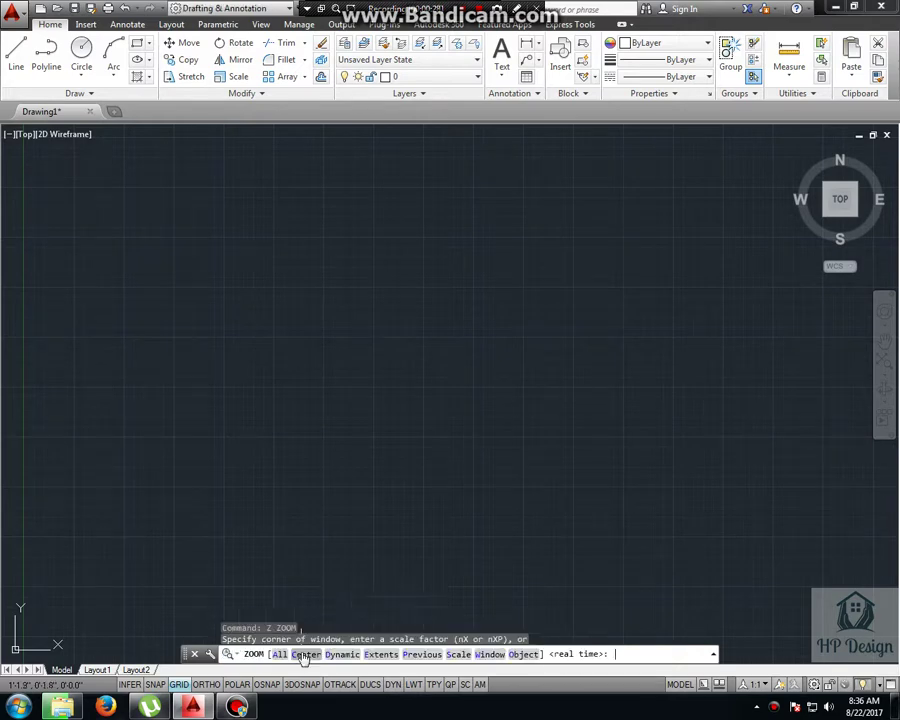
{"action": "type", "text": "e"}
{"action": "key", "text": "Return"}
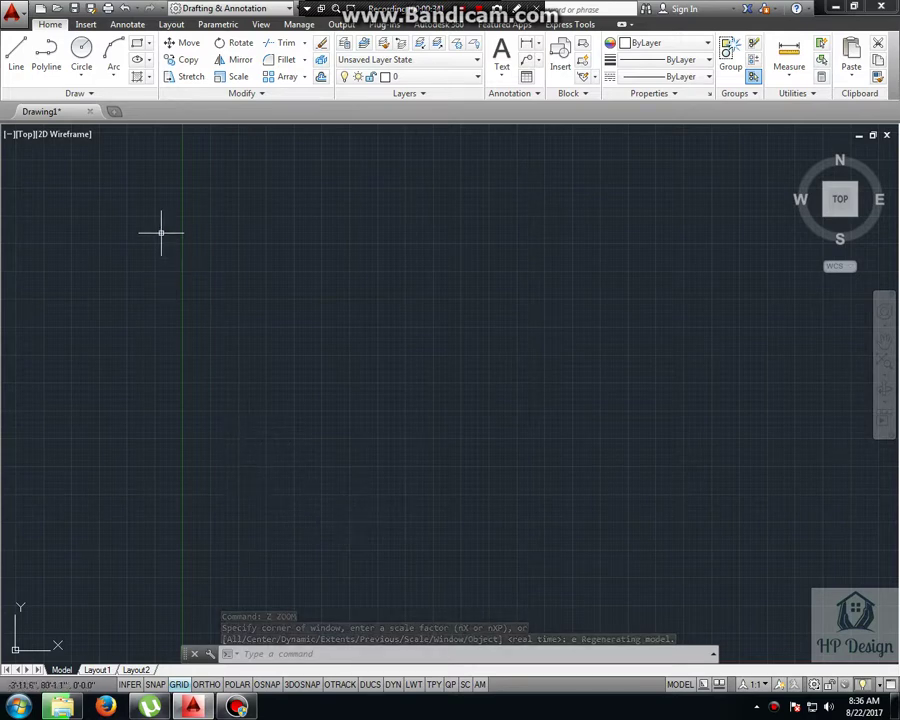
Step: Draw a horizontal ellipse from its centre, just left of the middle
{"action": "left_click", "coordinate": [150, 62]}
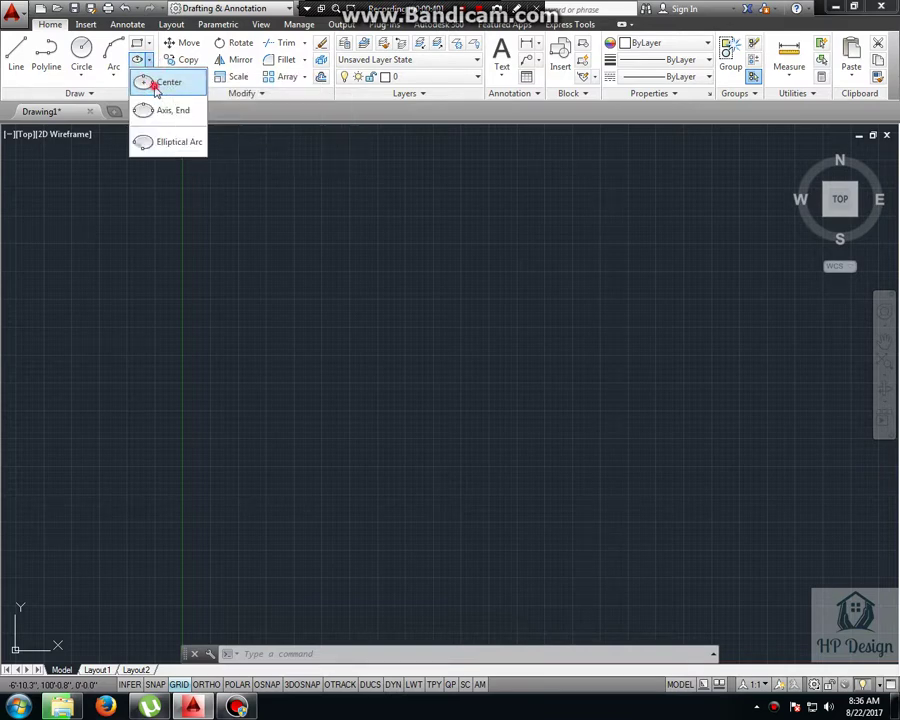
{"action": "left_click", "coordinate": [158, 84]}
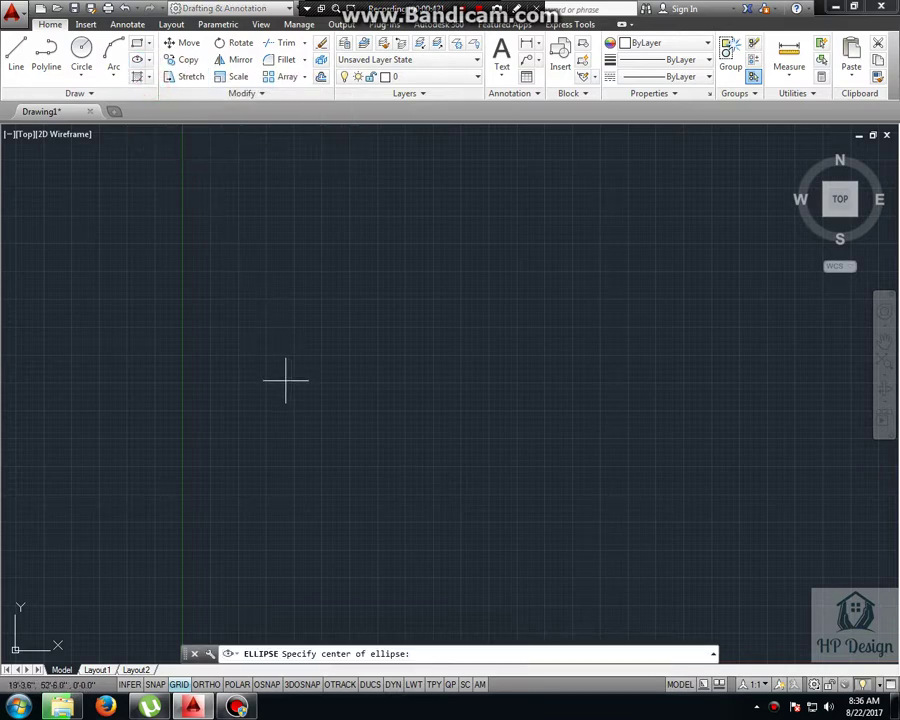
{"action": "left_click", "coordinate": [286, 380]}
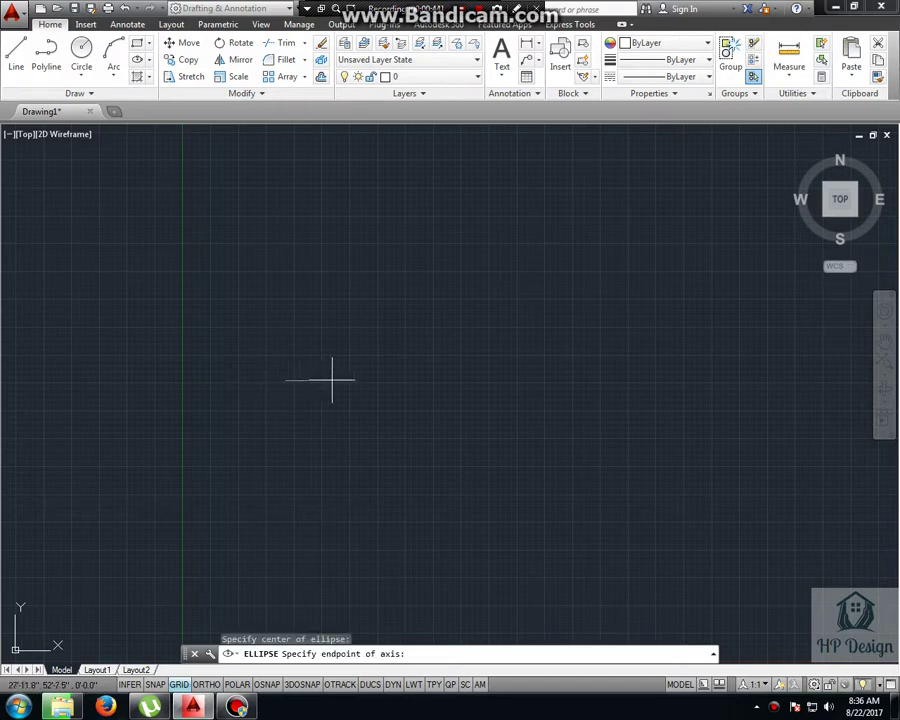
{"action": "left_click", "coordinate": [332, 380]}
{"action": "left_click", "coordinate": [309, 378]}
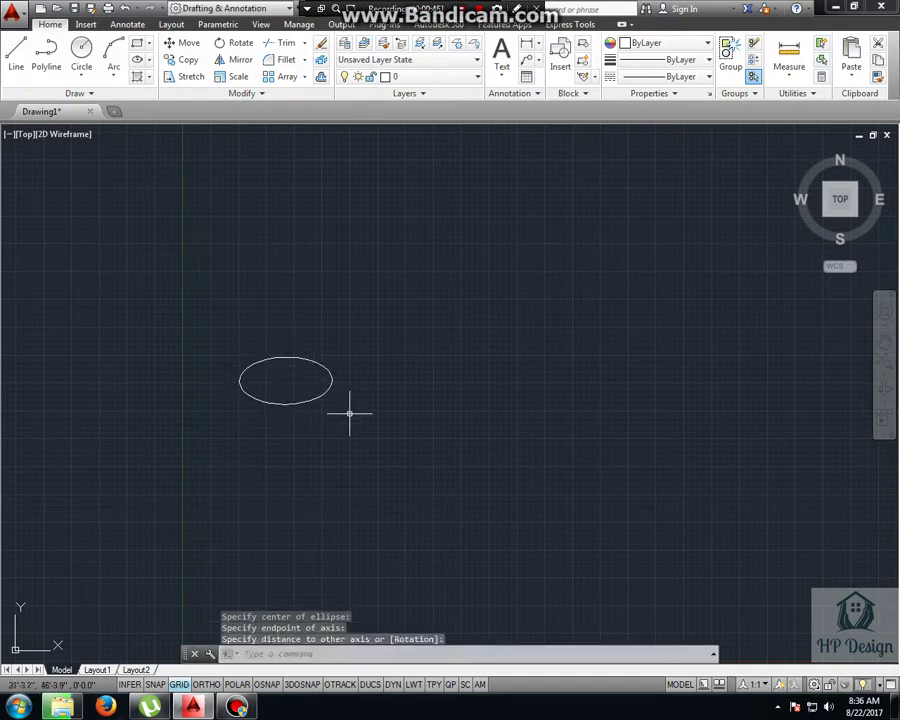
Step: Draw a second horizontal ellipse by axis endpoints, higher up to the right
{"action": "left_click", "coordinate": [150, 59]}
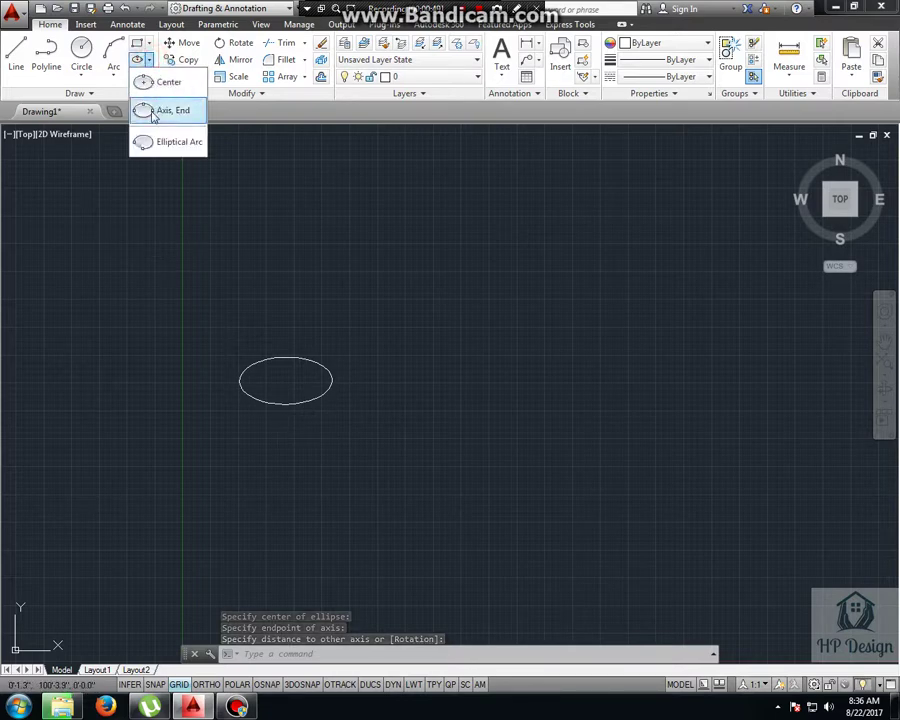
{"action": "left_click", "coordinate": [157, 110]}
{"action": "left_click", "coordinate": [426, 341]}
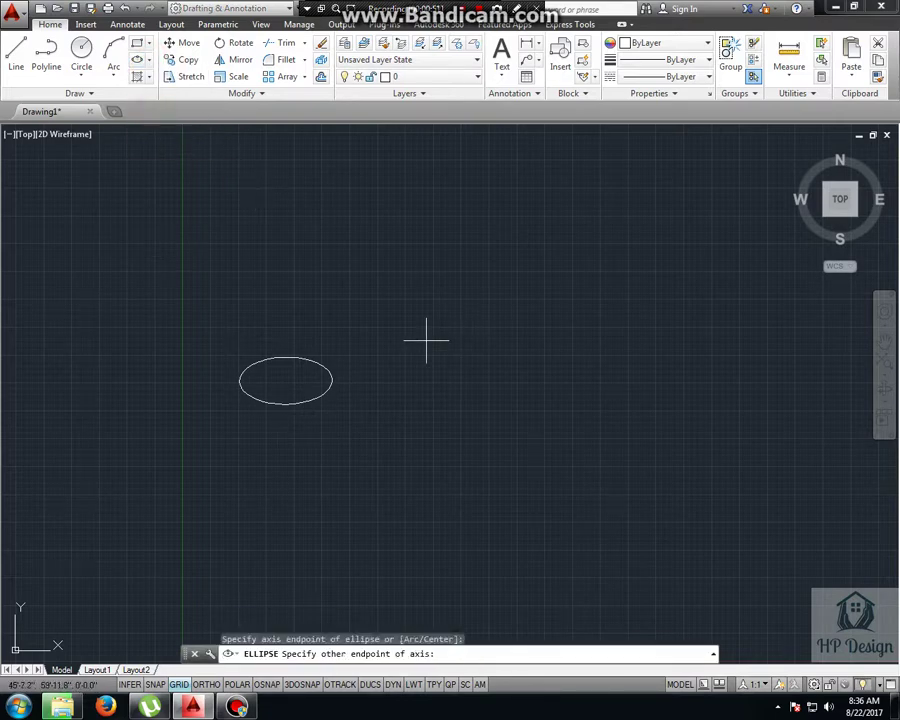
{"action": "left_click", "coordinate": [517, 341]}
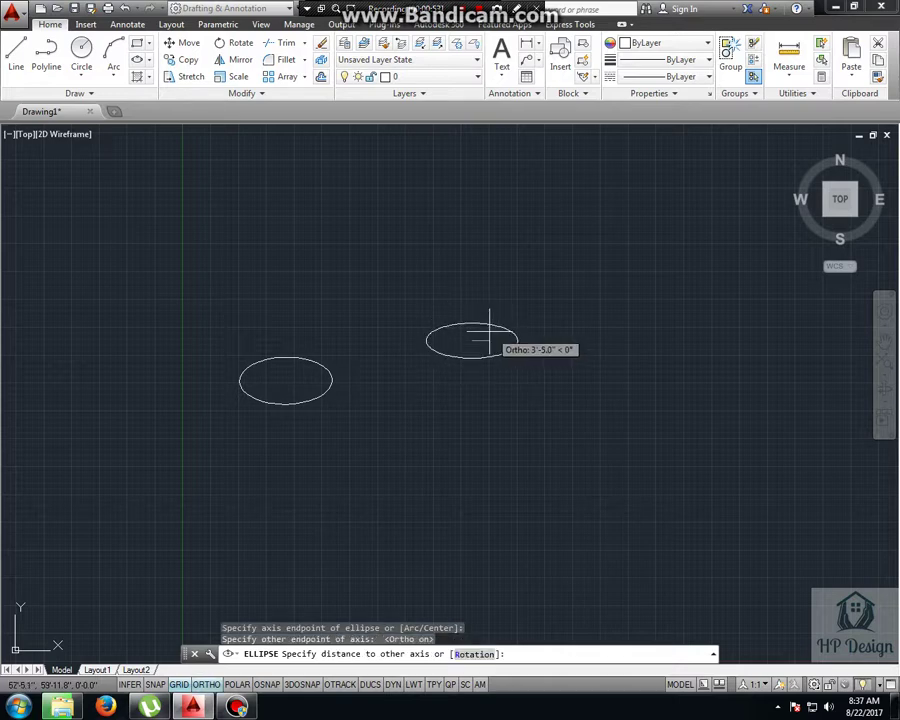
{"action": "left_click", "coordinate": [488, 323]}
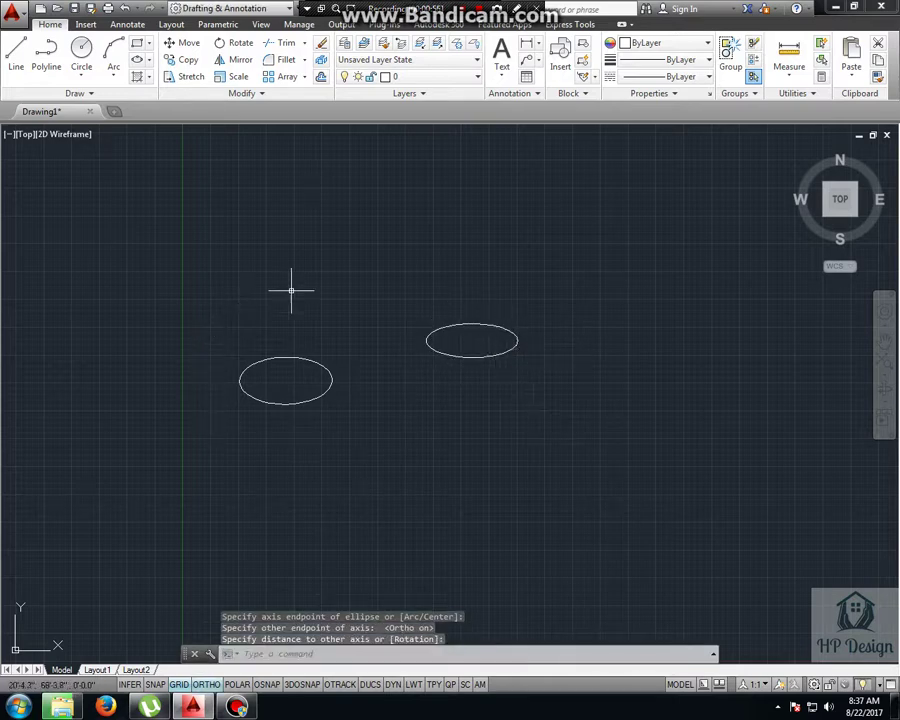
{"action": "left_click", "coordinate": [148, 46]}
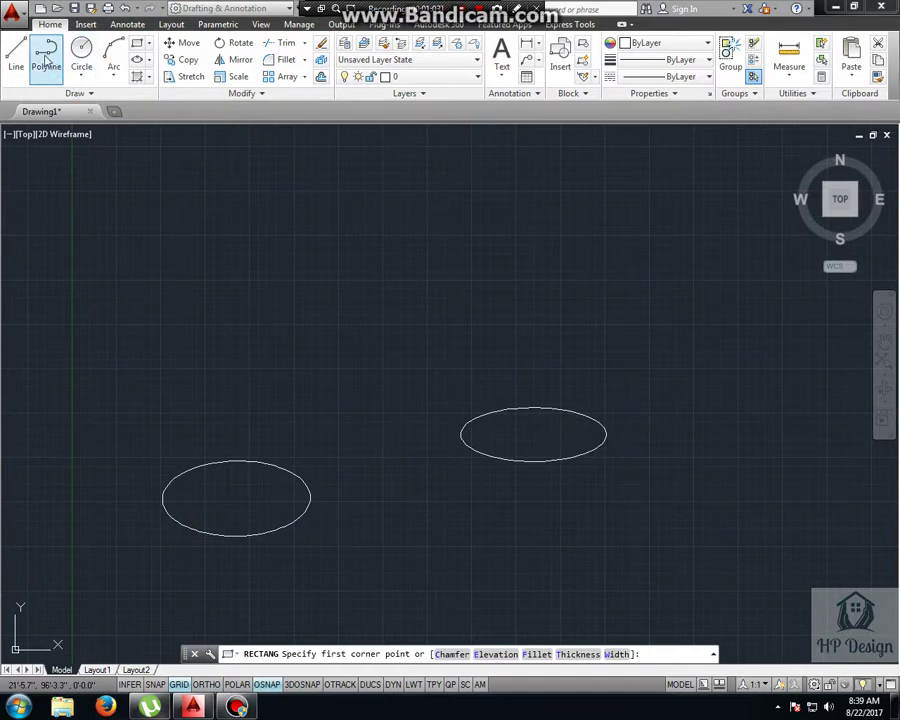
Step: With Ortho on, draw an open rectangular polyline outline leaving a small gap at top left
{"action": "left_click", "coordinate": [238, 200]}
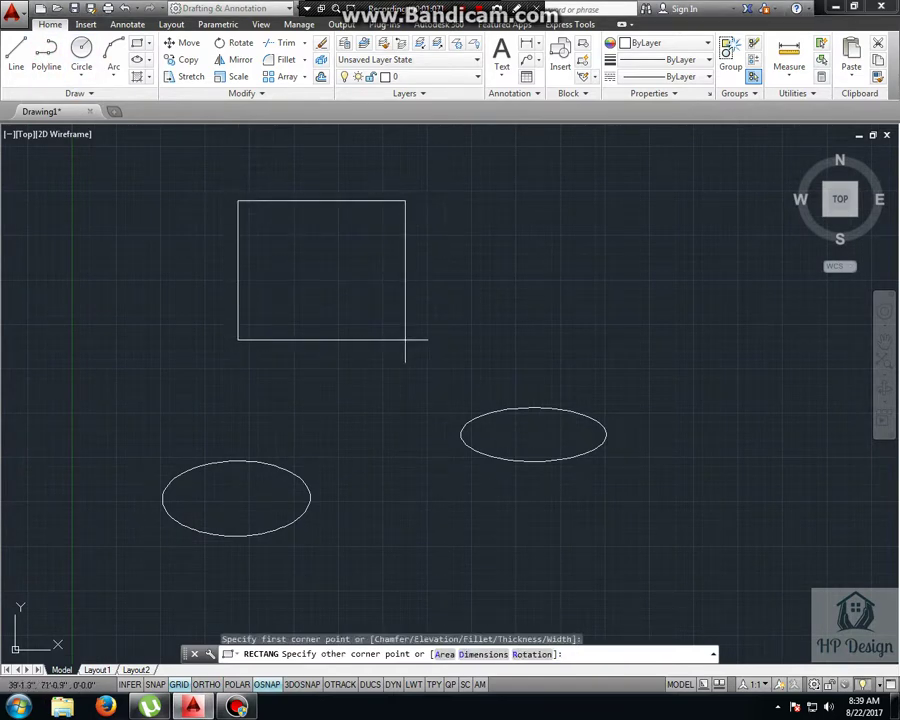
{"action": "key", "text": "Escape"}
{"action": "left_click", "coordinate": [45, 52]}
{"action": "left_click", "coordinate": [185, 210]}
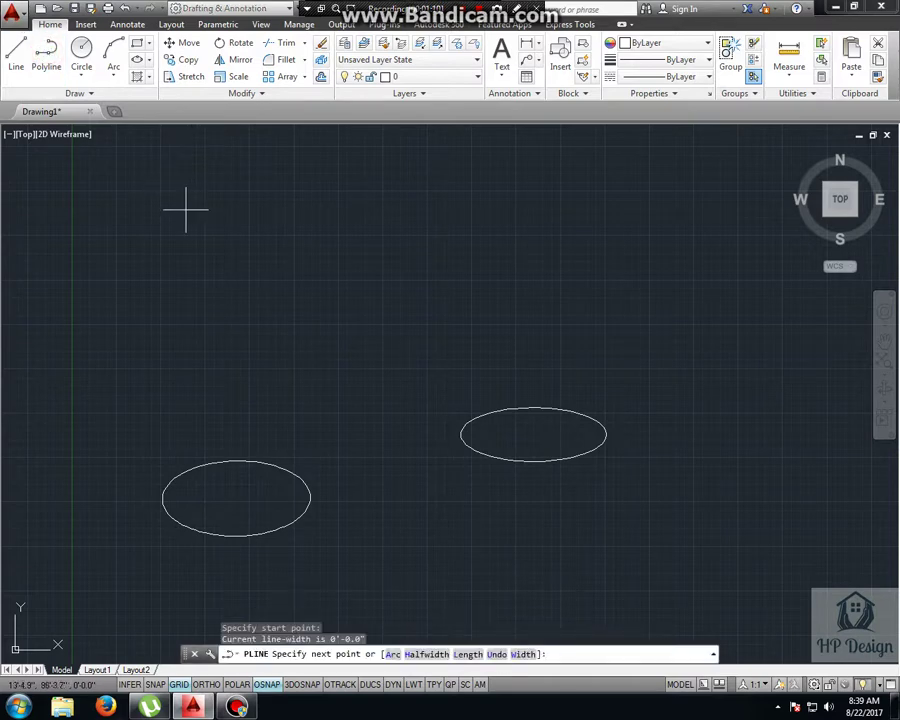
{"action": "key", "text": "F8"}
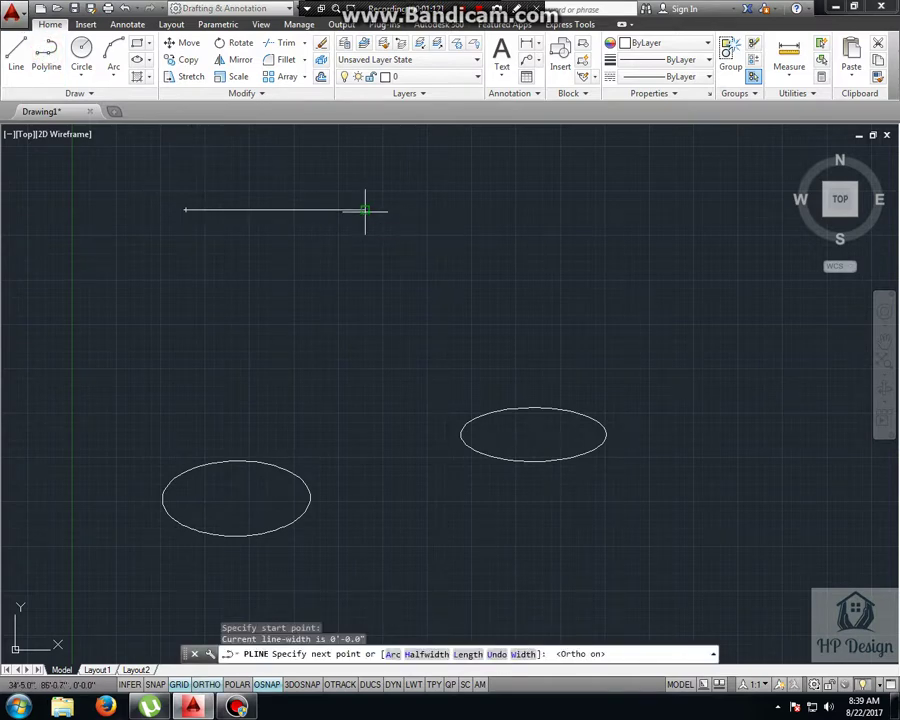
{"action": "left_click", "coordinate": [365, 210]}
{"action": "left_click", "coordinate": [365, 320]}
{"action": "left_click", "coordinate": [115, 320]}
{"action": "left_click", "coordinate": [128, 221]}
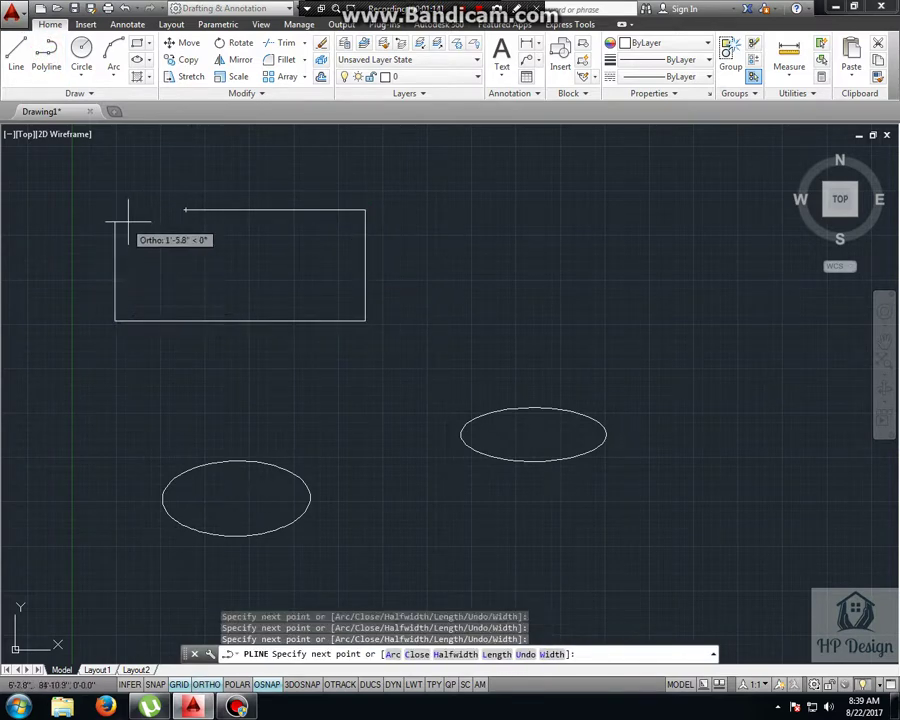
{"action": "left_click", "coordinate": [138, 219]}
{"action": "key", "text": "Return"}
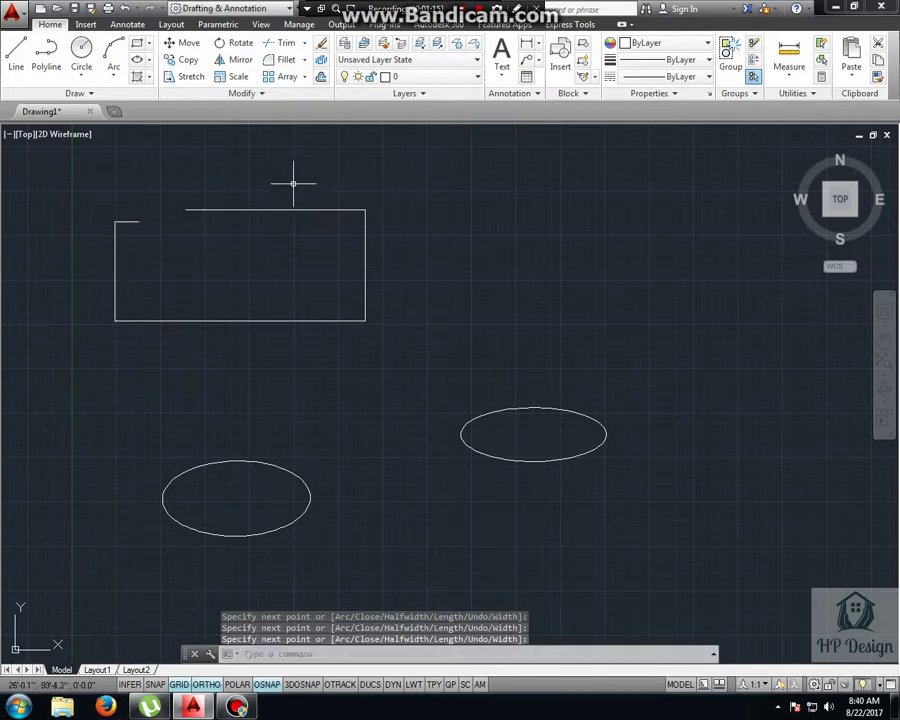
Step: Draw a closed rectangle at the upper right of the canvas
{"action": "left_click", "coordinate": [137, 42]}
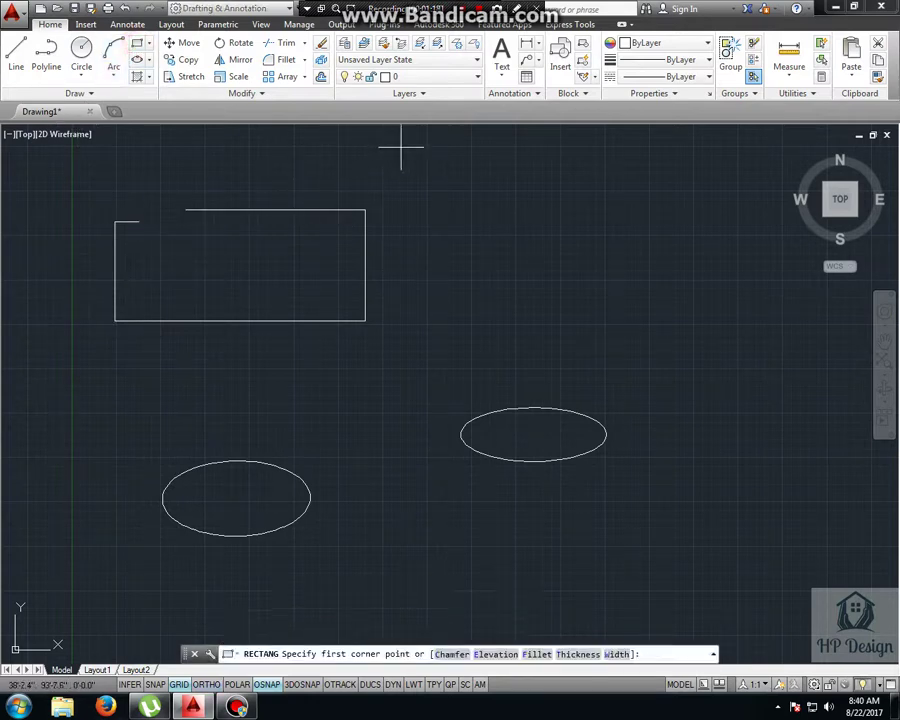
{"action": "left_click", "coordinate": [433, 143]}
{"action": "left_click", "coordinate": [715, 280]}
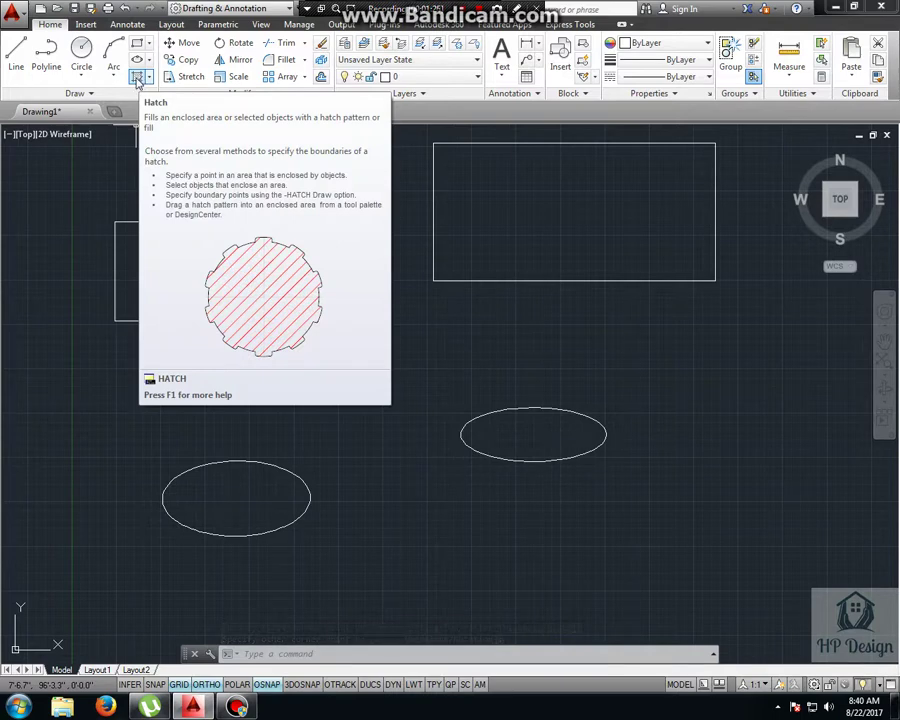
Step: Try hatching inside the gapped outline, dismiss the 'Valid hatch boundary not found' error, and exit Hatch
{"action": "left_click", "coordinate": [137, 79]}
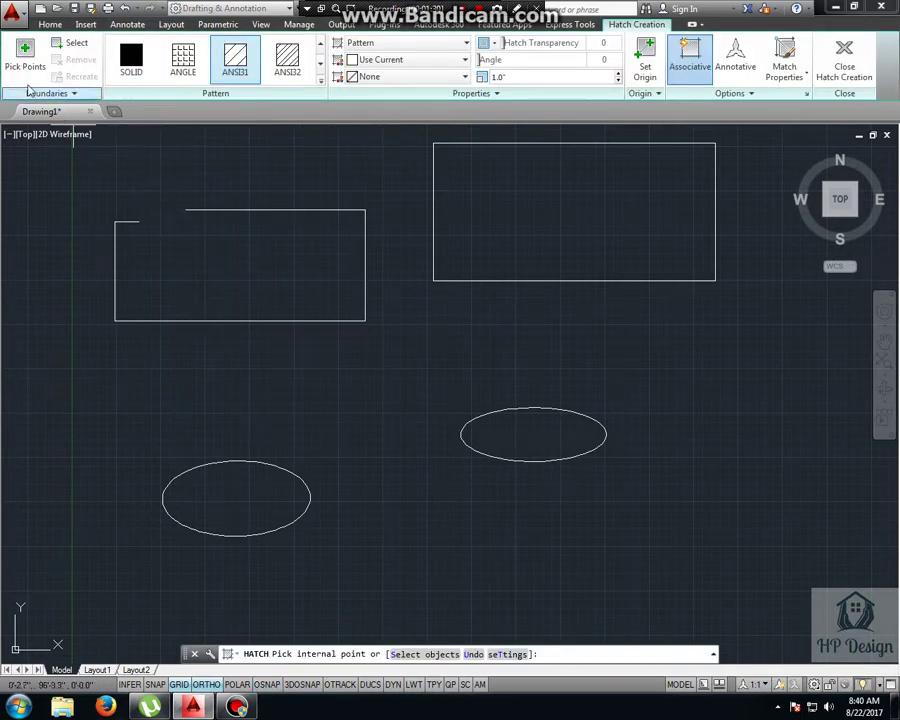
{"action": "left_click", "coordinate": [22, 55]}
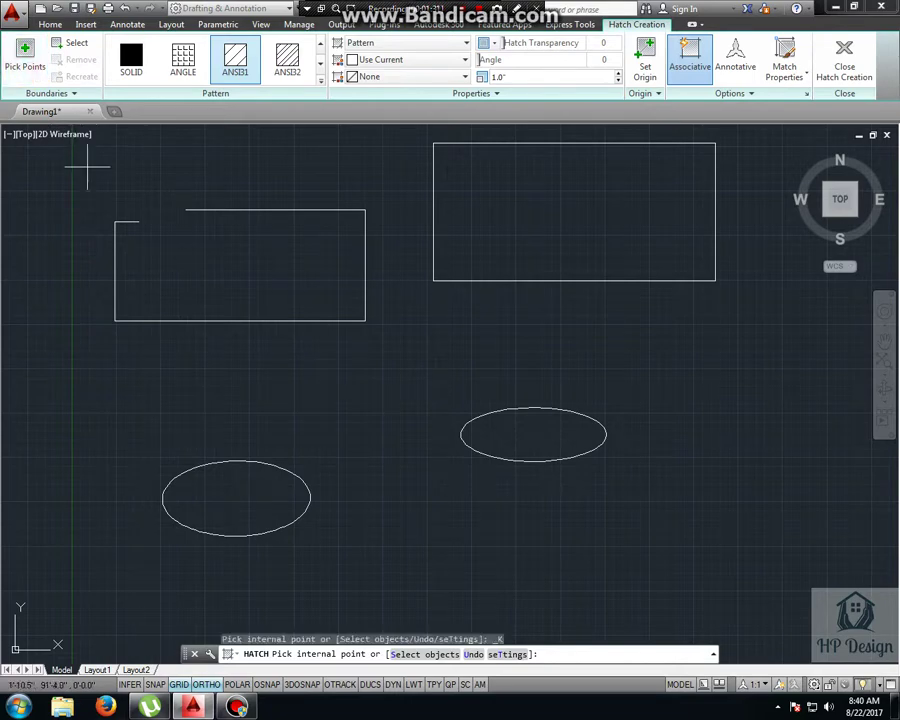
{"action": "left_click", "coordinate": [250, 278]}
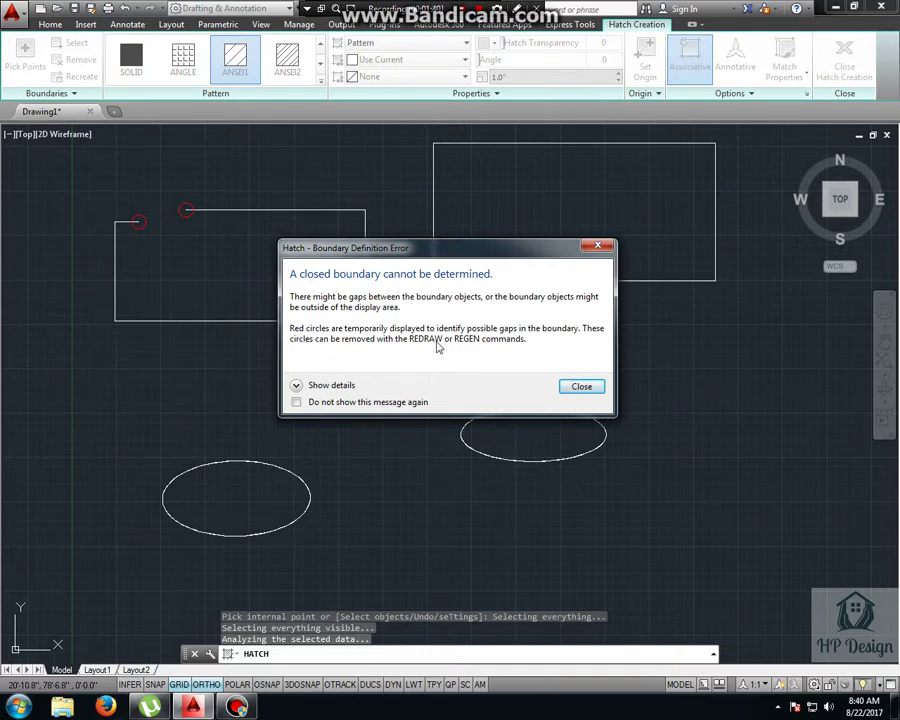
{"action": "left_click", "coordinate": [584, 387]}
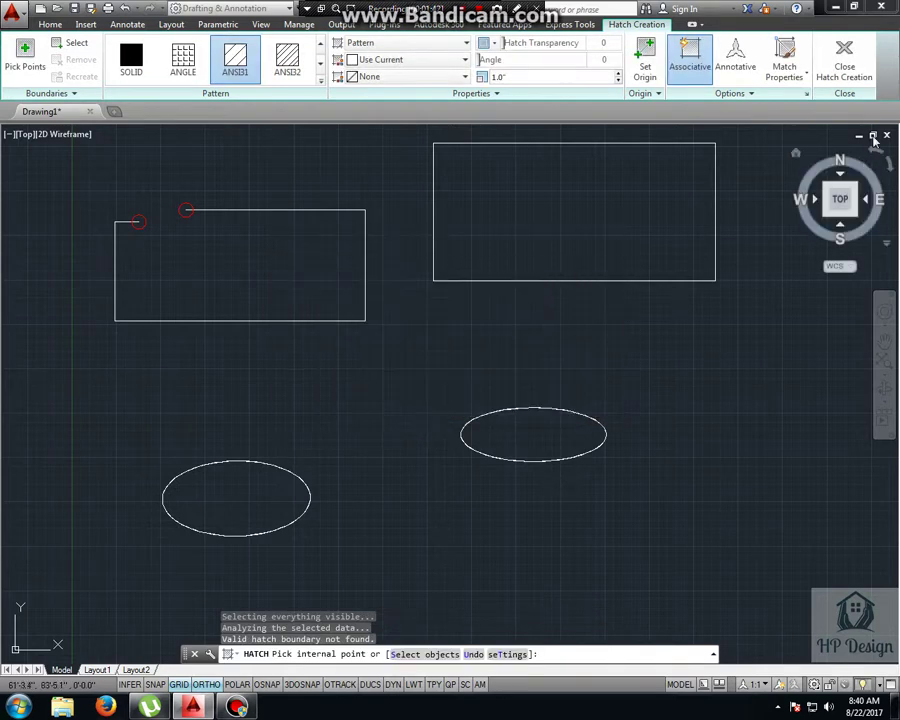
{"action": "left_click", "coordinate": [845, 60]}
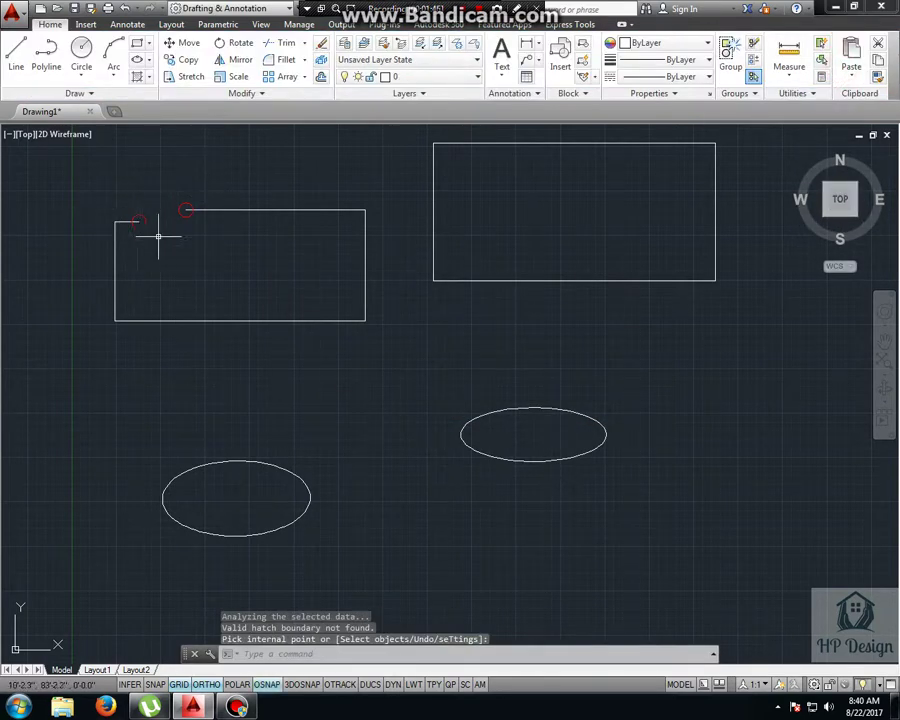
Step: Draw a short line closing the gap at the left outline's top-left corner
{"action": "type", "text": "L"}
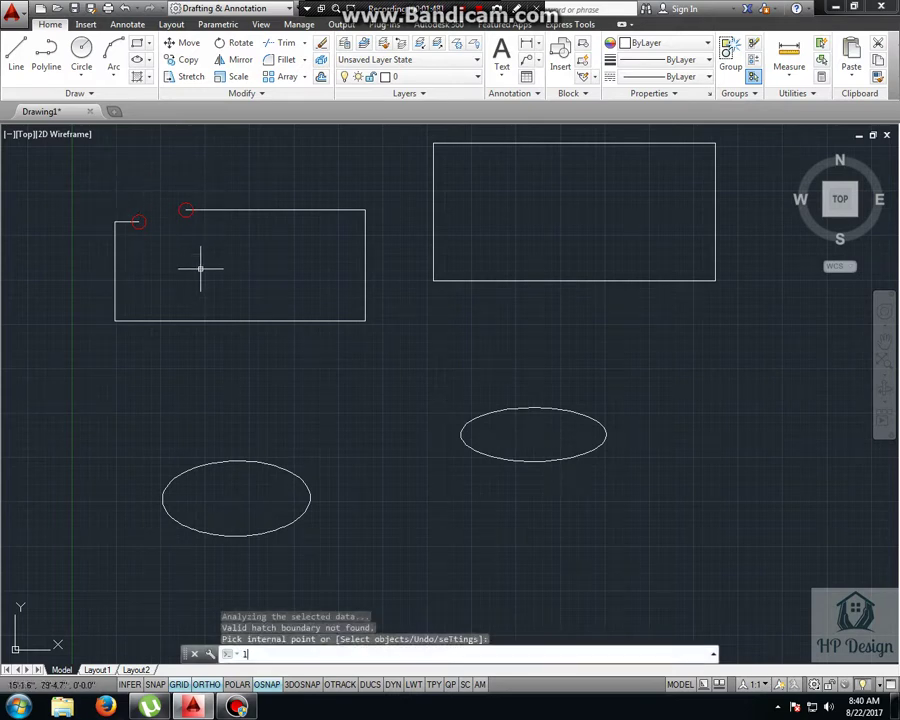
{"action": "key", "text": "Return"}
{"action": "left_click", "coordinate": [138, 221]}
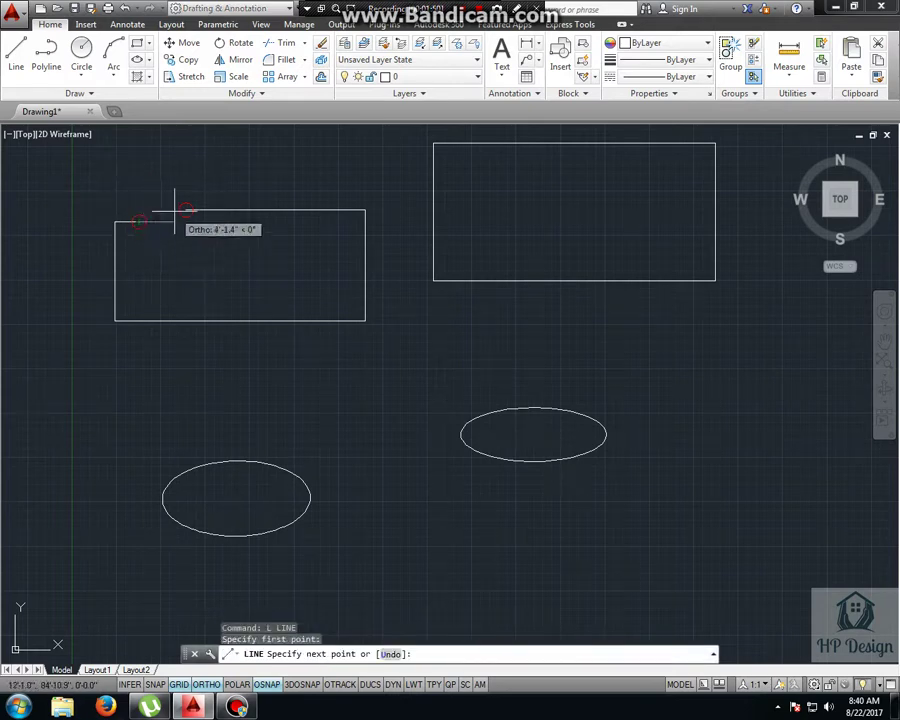
{"action": "left_click", "coordinate": [186, 210]}
{"action": "key", "text": "Return"}
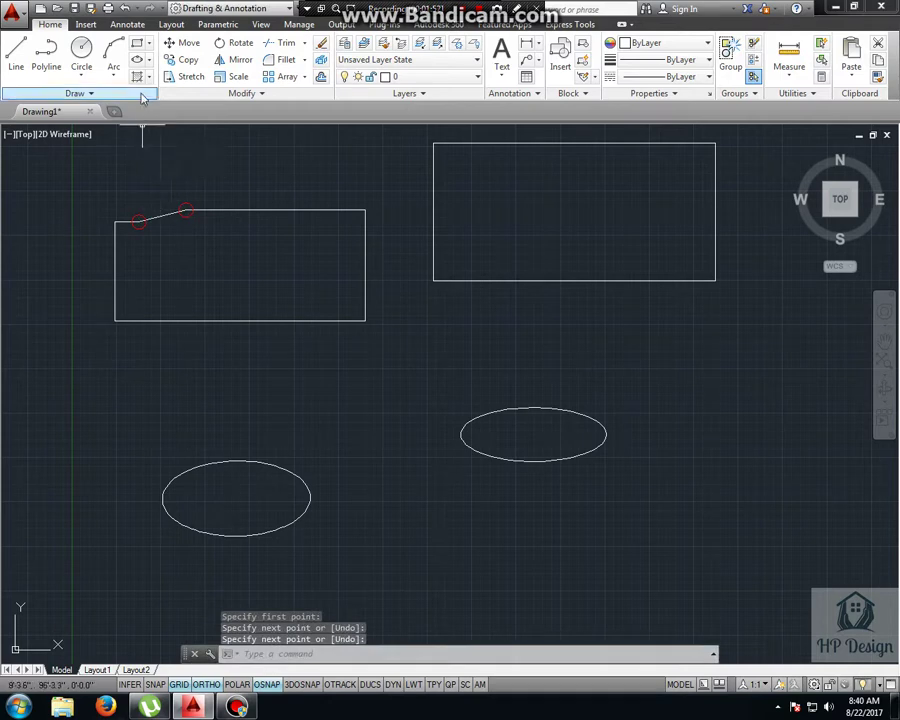
Step: Hatch both the left outline and the upper-right rectangle by picking inside each
{"action": "left_click", "coordinate": [137, 76]}
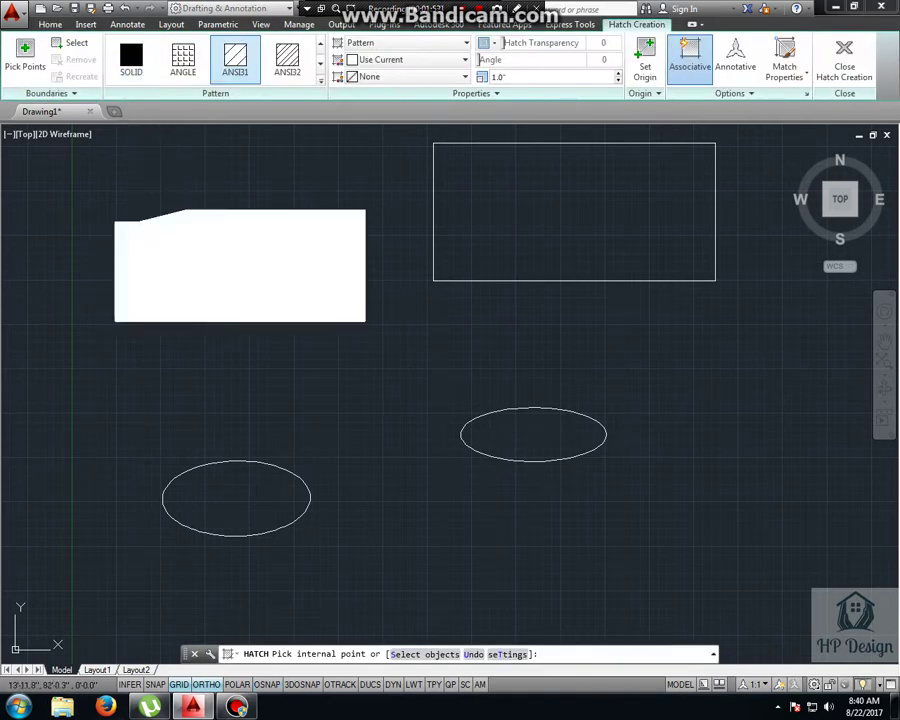
{"action": "left_click", "coordinate": [240, 265]}
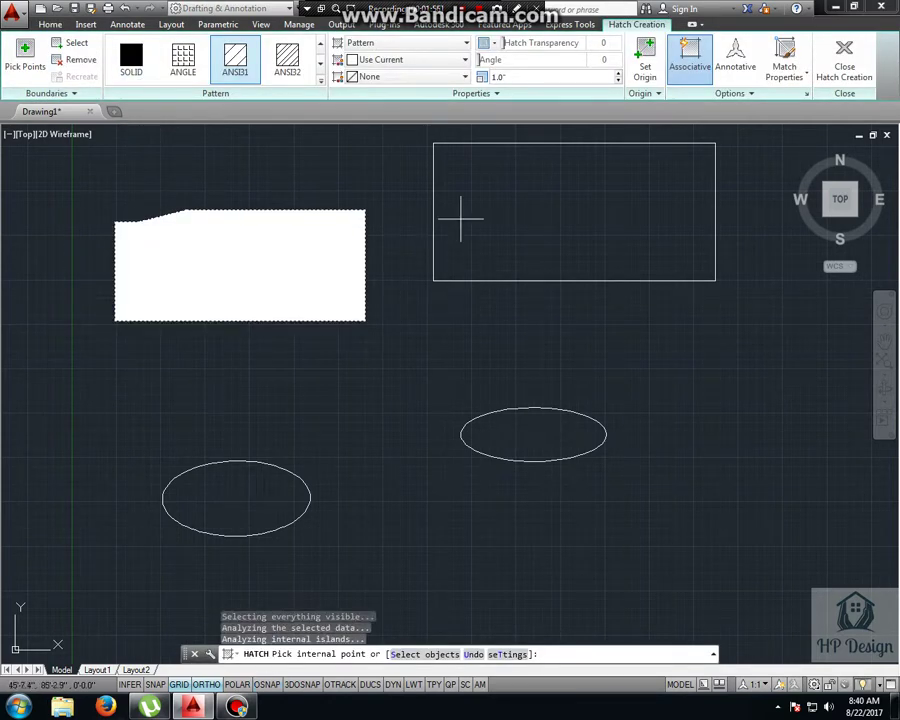
{"action": "left_click", "coordinate": [500, 200]}
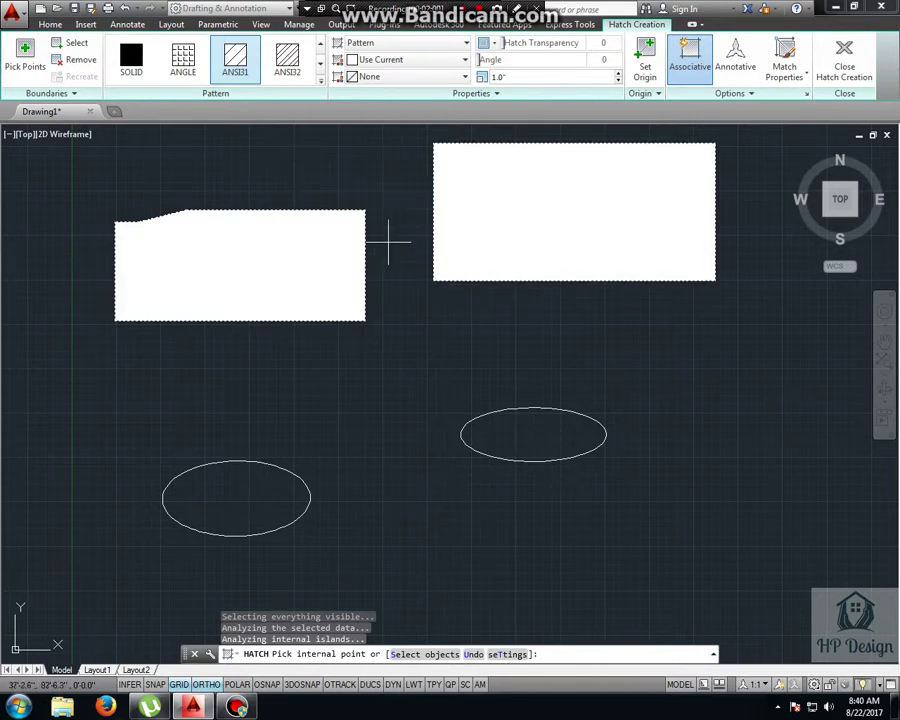
Step: Browse the hatch pattern gallery and set the hatch scale to 50
{"action": "left_click", "coordinate": [322, 84]}
{"action": "scroll", "coordinate": [320, 82], "scroll_direction": "down", "scroll_amount": 2}
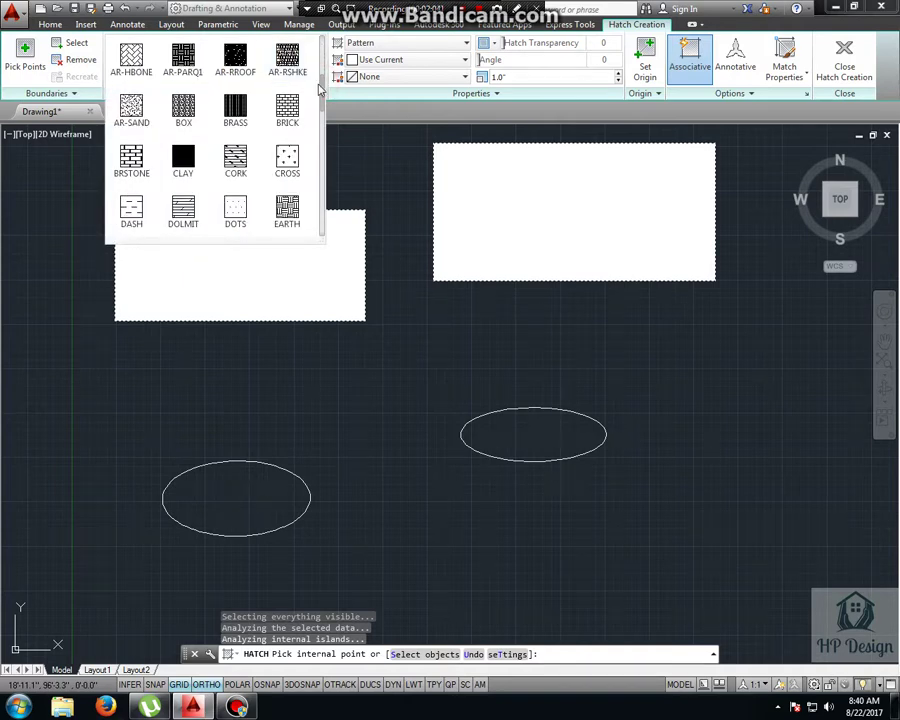
{"action": "scroll", "coordinate": [320, 90], "scroll_direction": "up", "scroll_amount": 1}
{"action": "scroll", "coordinate": [320, 90], "scroll_direction": "up", "scroll_amount": 2}
{"action": "scroll", "coordinate": [320, 90], "scroll_direction": "up", "scroll_amount": 1}
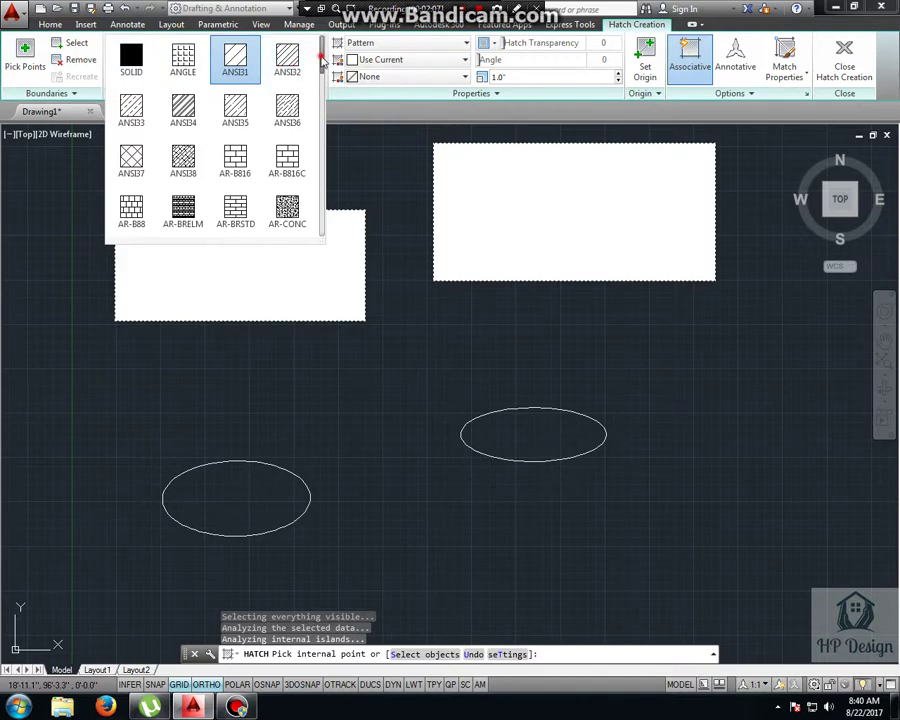
{"action": "mouse_move", "coordinate": [322, 62]}
{"action": "left_mouse_down"}
{"action": "mouse_move", "coordinate": [323, 205]}
{"action": "mouse_move", "coordinate": [323, 45]}
{"action": "left_mouse_up"}
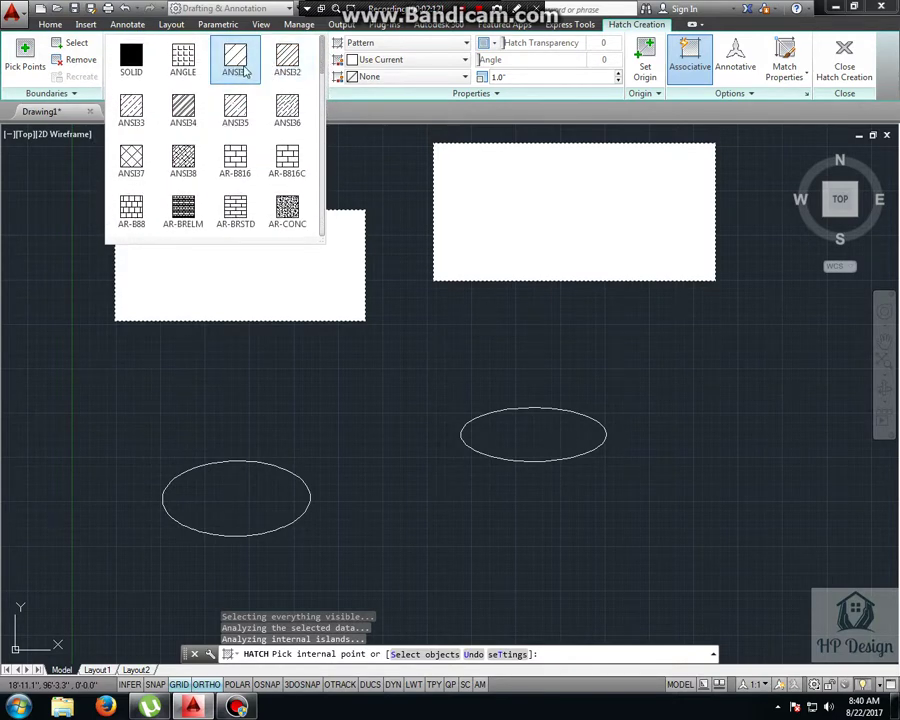
{"action": "left_click", "coordinate": [514, 78]}
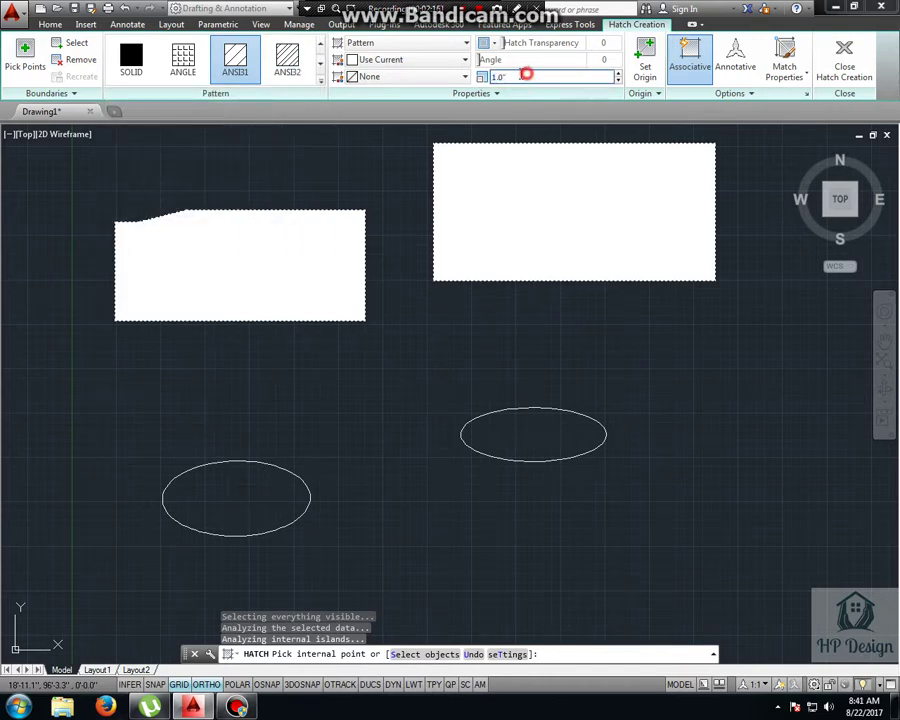
{"action": "type", "text": "50"}
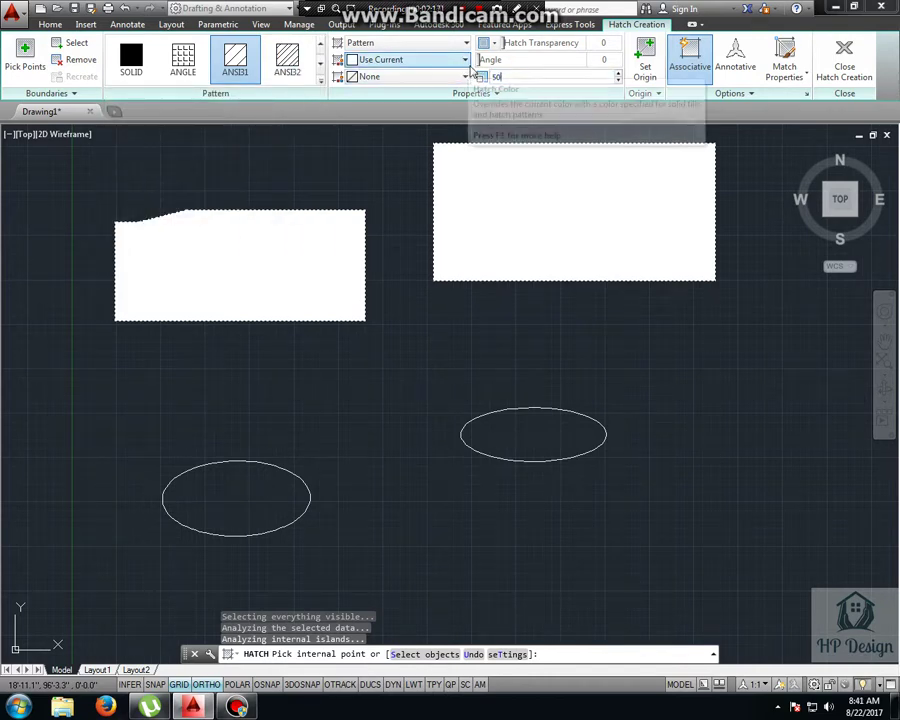
{"action": "key", "text": "Return"}
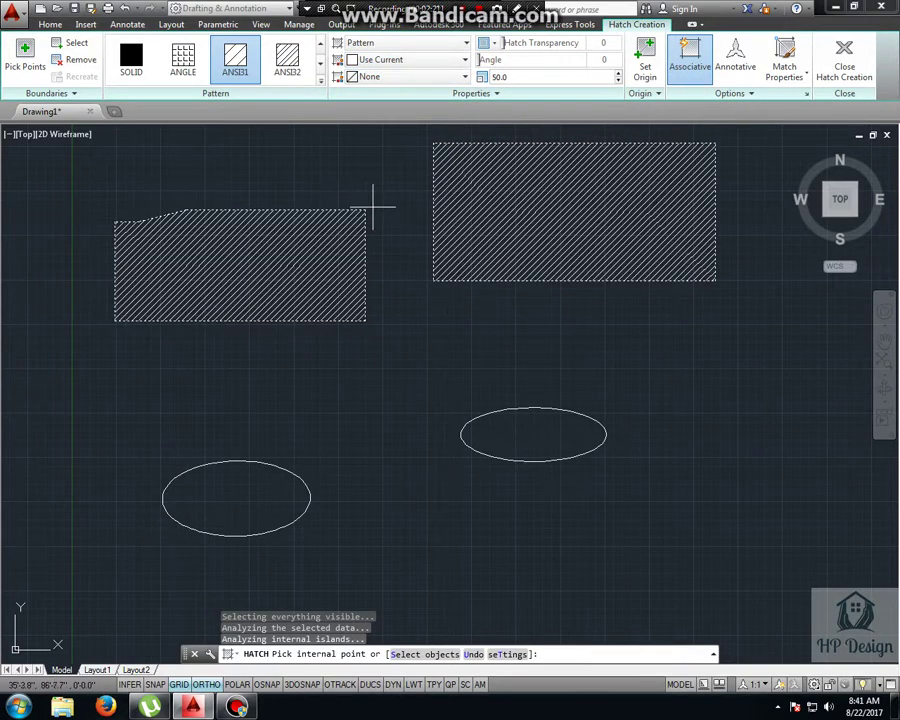
Step: After trying ANSI32 and ANGLE, apply the AR-B816C brick pattern at scale 5
{"action": "left_click", "coordinate": [284, 77]}
{"action": "left_click", "coordinate": [196, 63]}
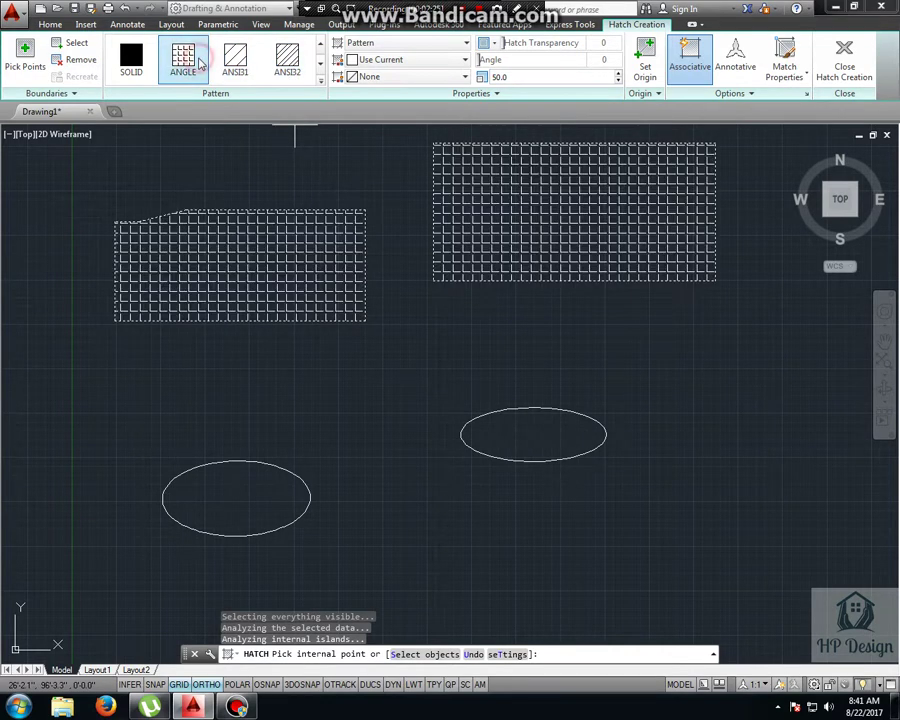
{"action": "left_click", "coordinate": [321, 83]}
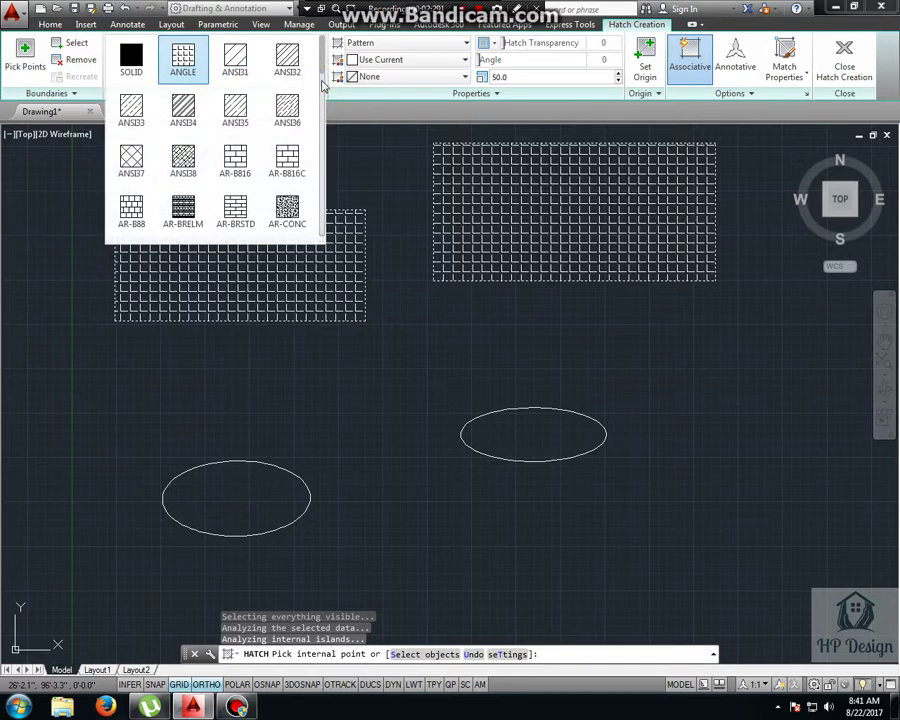
{"action": "left_click", "coordinate": [289, 160]}
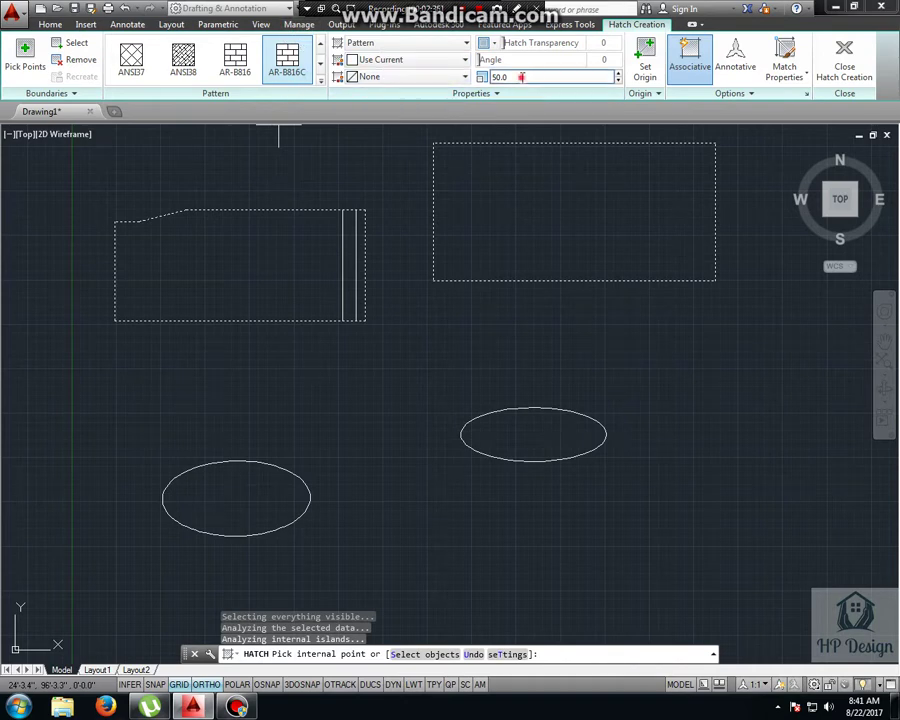
{"action": "left_click", "coordinate": [521, 77]}
{"action": "type", "text": "5"}
{"action": "key", "text": "Return"}
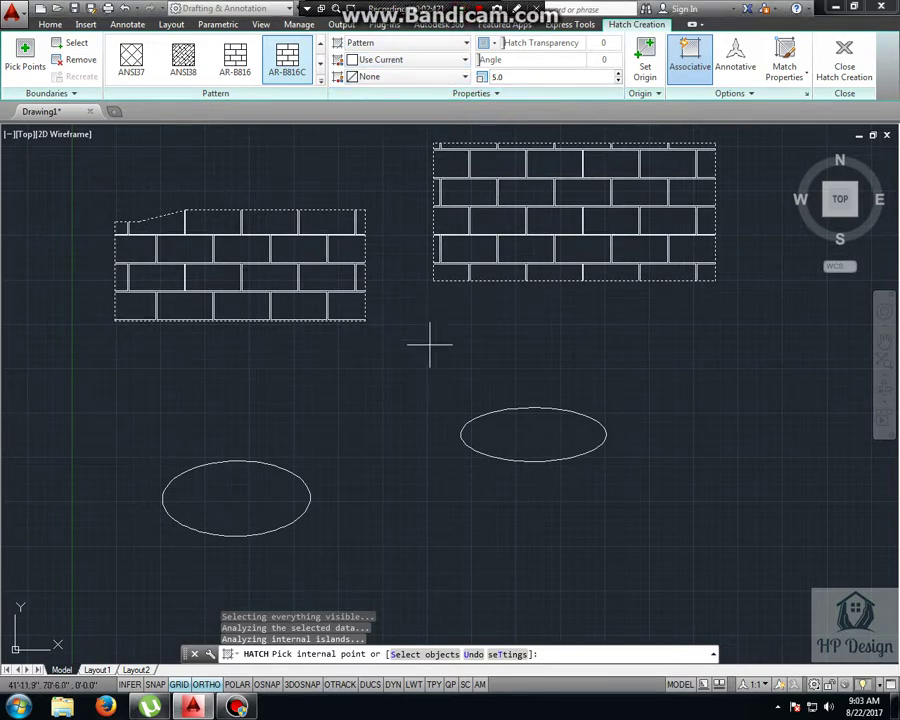
{"action": "middle_click_drag", "start_coordinate": [418, 316], "coordinate": [449, 396]}
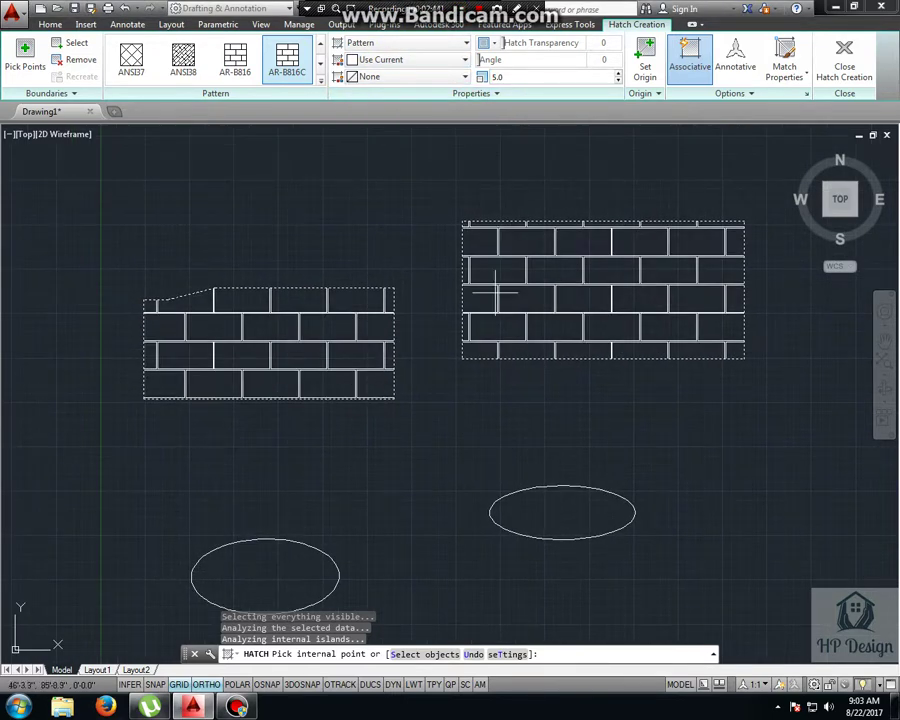
Step: Set the hatch colour to Red, background to White, and drag the hatch angle diagonal
{"action": "left_click", "coordinate": [396, 60]}
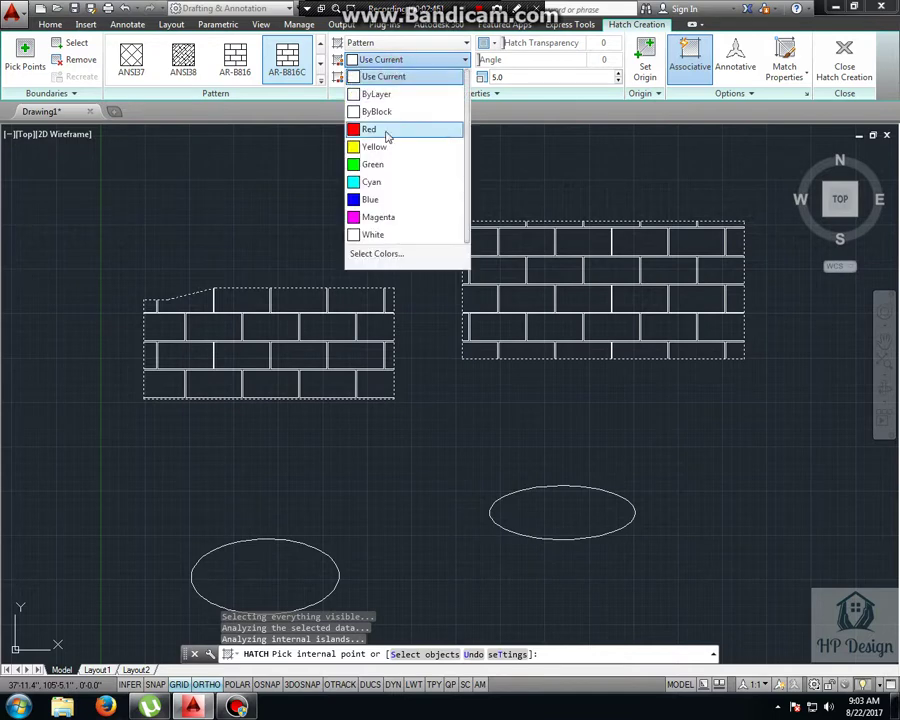
{"action": "left_click", "coordinate": [388, 131]}
{"action": "left_click", "coordinate": [394, 77]}
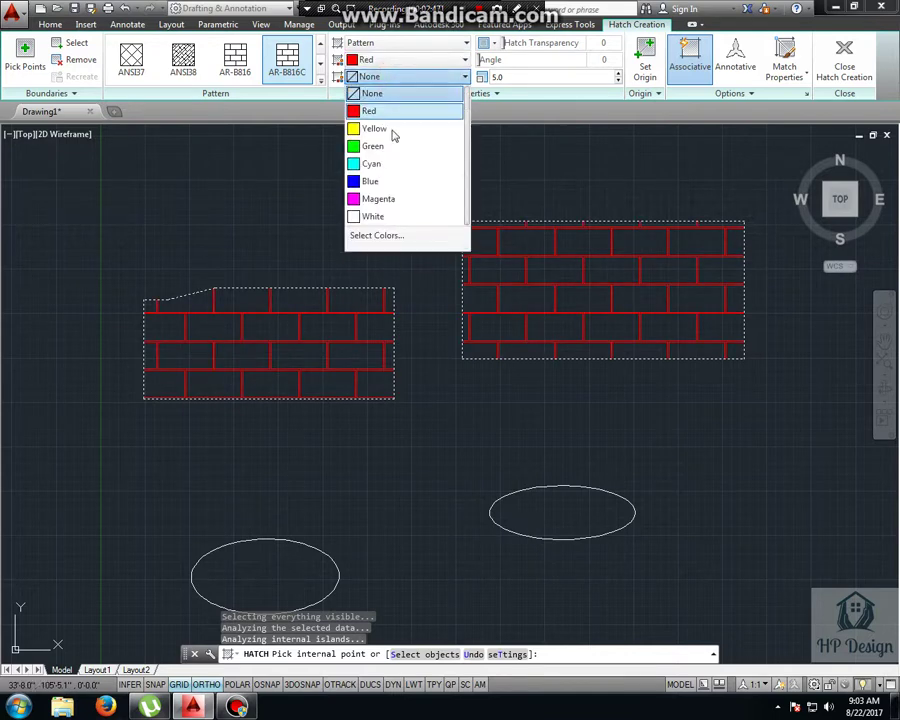
{"action": "left_click", "coordinate": [379, 219]}
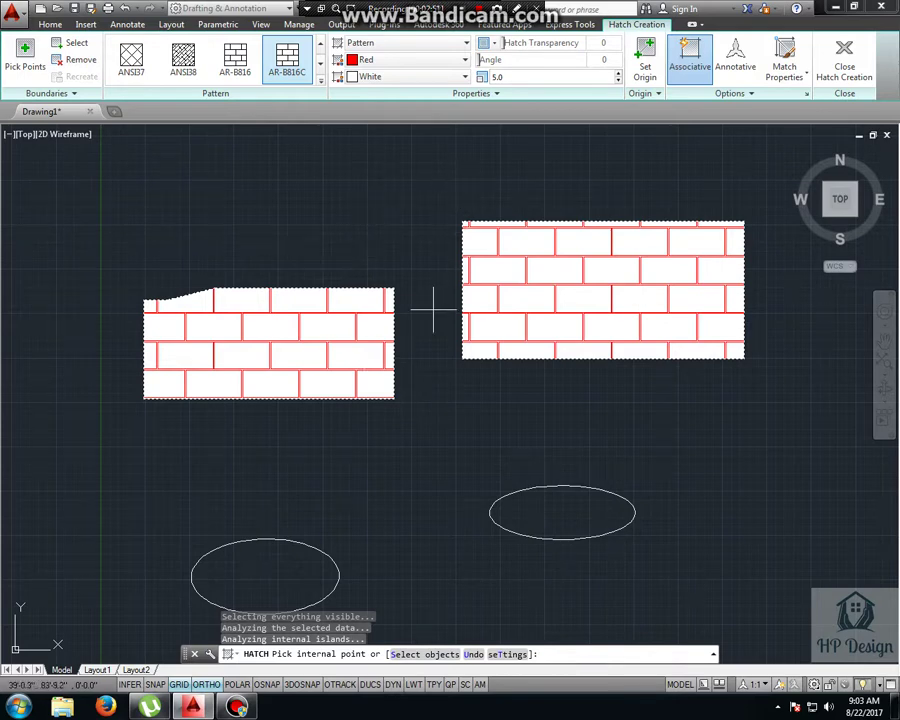
{"action": "scroll", "coordinate": [430, 314], "scroll_direction": "down", "scroll_amount": 3}
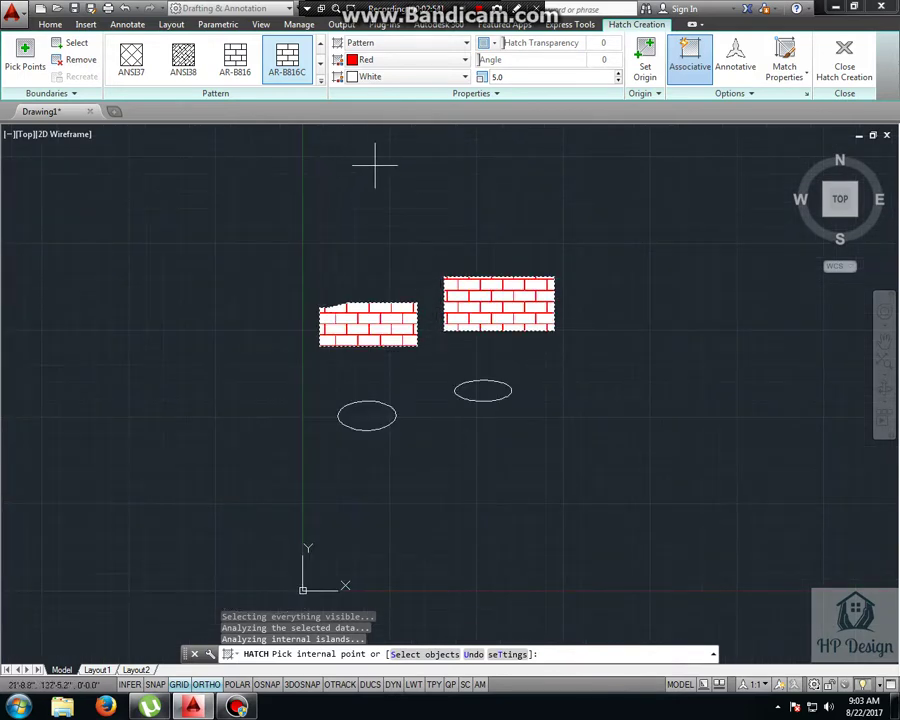
{"action": "mouse_move", "coordinate": [481, 59]}
{"action": "left_mouse_down"}
{"action": "mouse_move", "coordinate": [500, 60]}
{"action": "mouse_move", "coordinate": [481, 60]}
{"action": "left_mouse_up"}
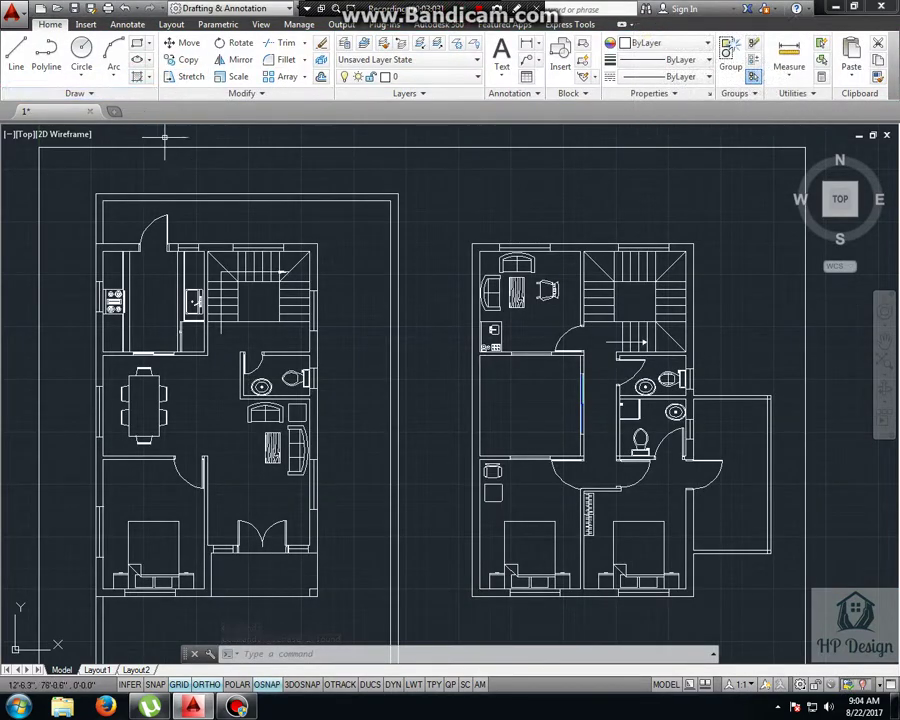
Step: Hatch the left plan's entrance area and right plan's middle-left room, undoing an extra balcony pick
{"action": "left_click", "coordinate": [138, 78]}
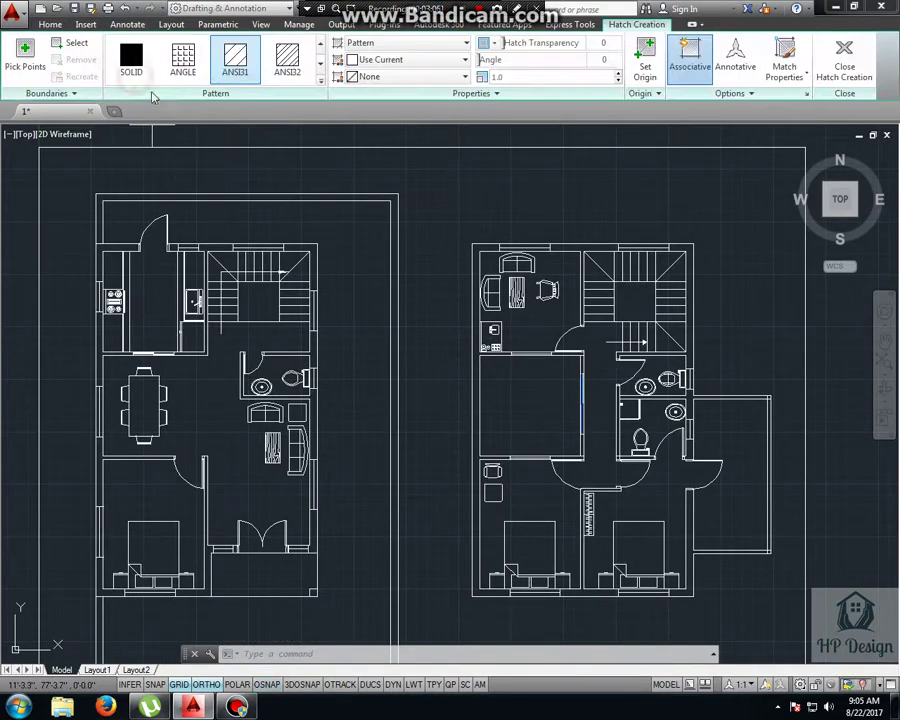
{"action": "left_click", "coordinate": [25, 62]}
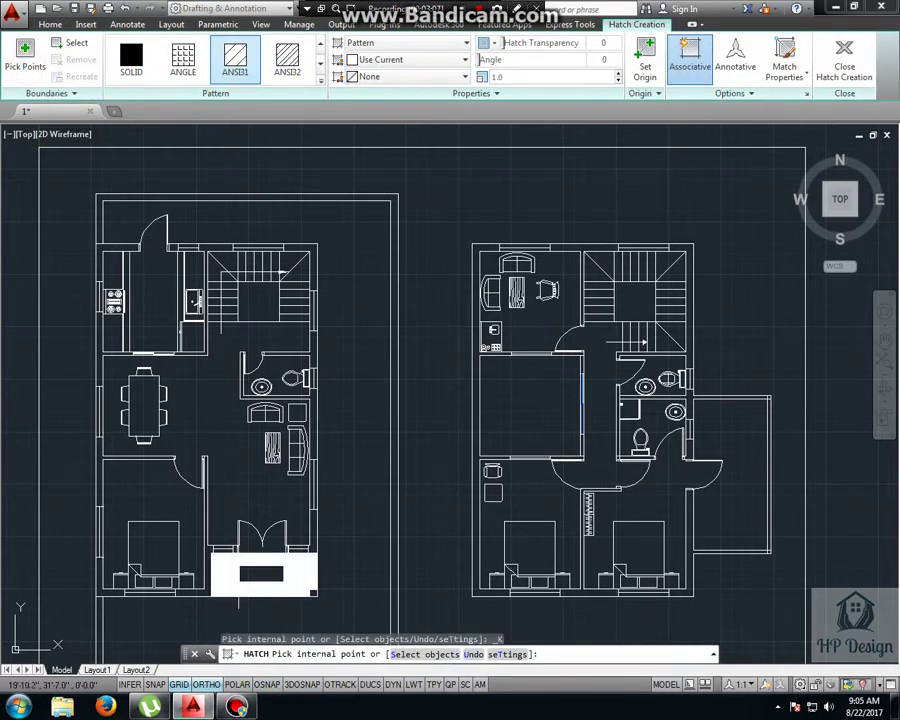
{"action": "left_click", "coordinate": [261, 573]}
{"action": "left_click", "coordinate": [527, 400]}
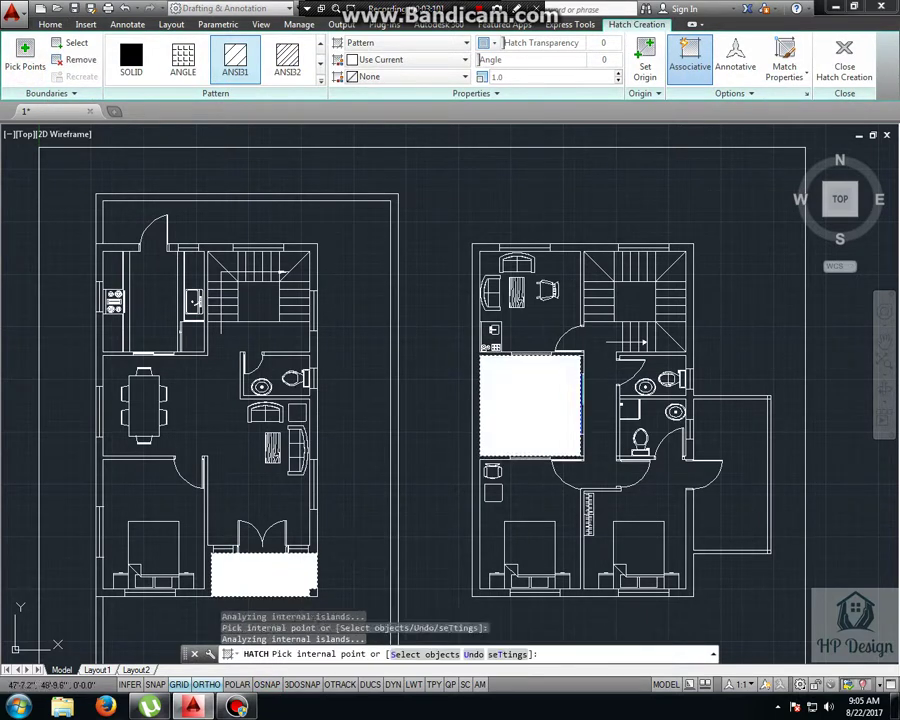
{"action": "left_click", "coordinate": [742, 474]}
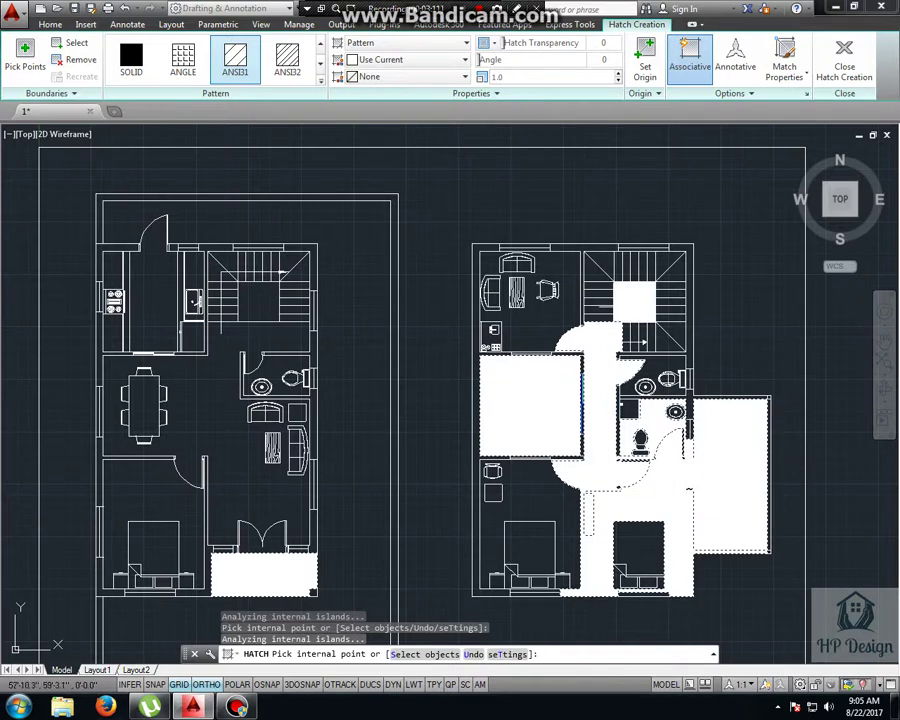
{"action": "key", "text": "ctrl+z"}
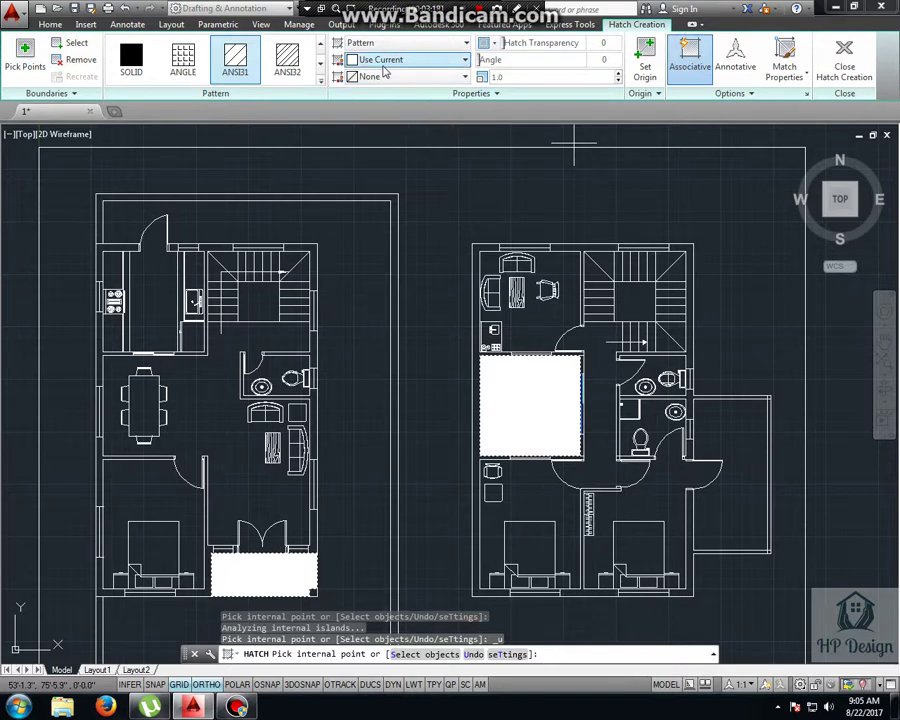
Step: Hatch both plans' open areas with the NET pattern at scale 90 on a red background
{"action": "left_click", "coordinate": [321, 81]}
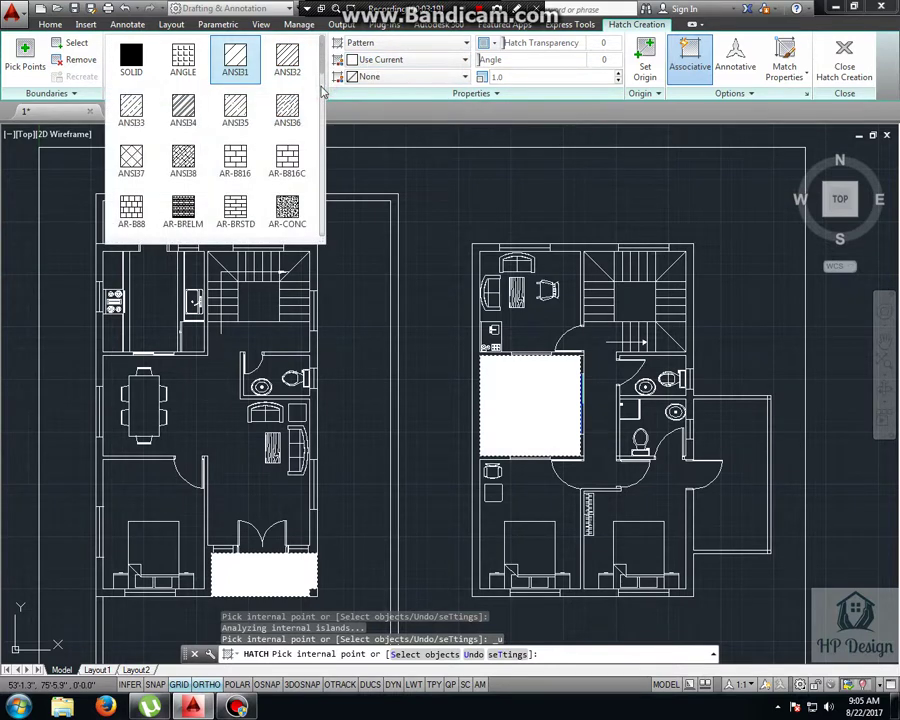
{"action": "left_click_drag", "start_coordinate": [322, 76], "coordinate": [321, 225]}
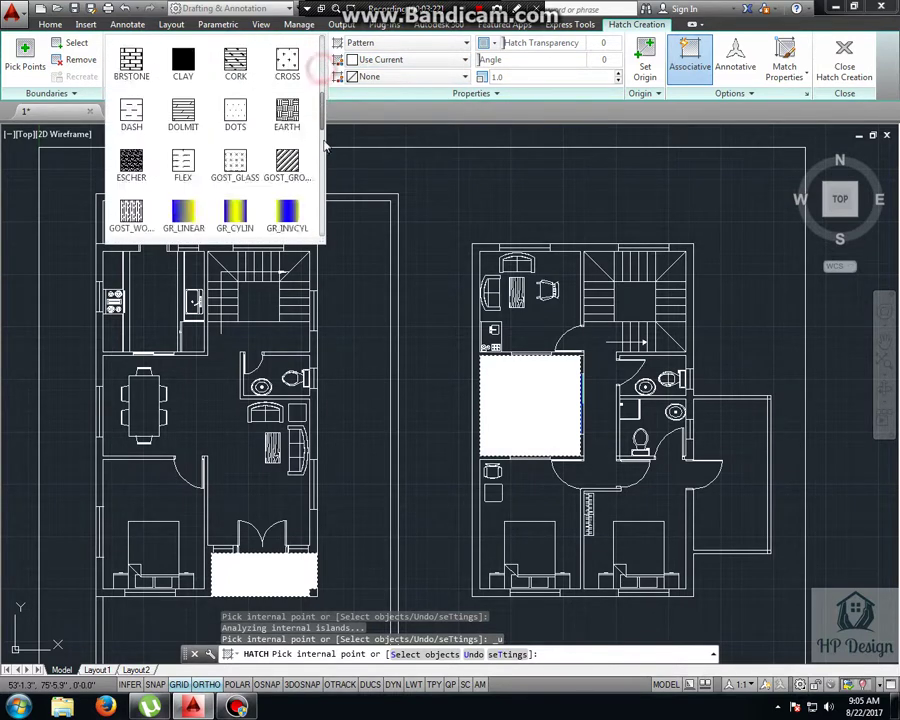
{"action": "left_click", "coordinate": [184, 113]}
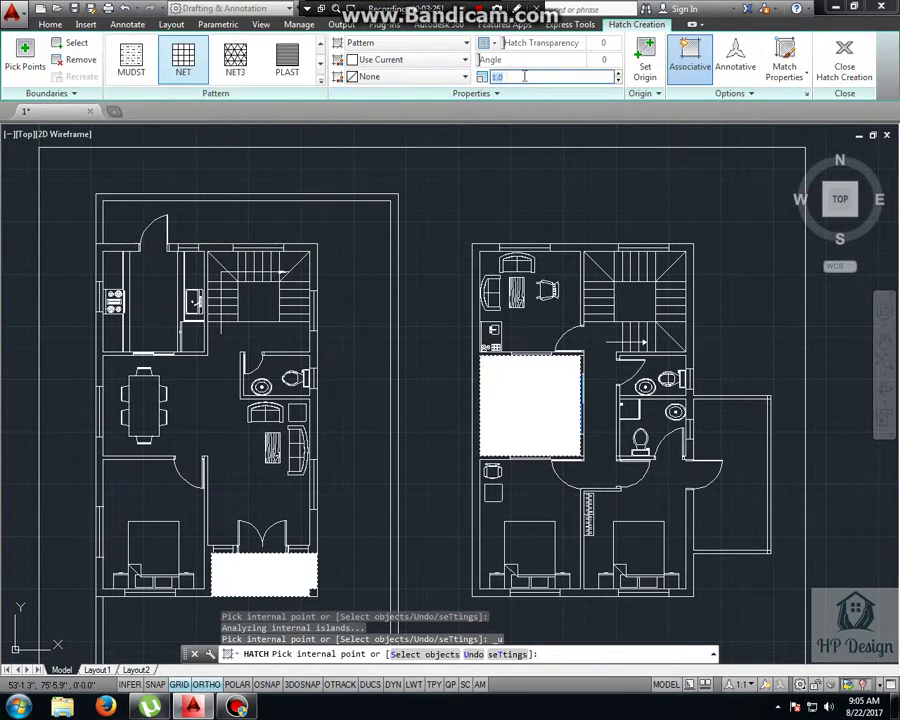
{"action": "left_click", "coordinate": [548, 76]}
{"action": "type", "text": "90"}
{"action": "key", "text": "Return"}
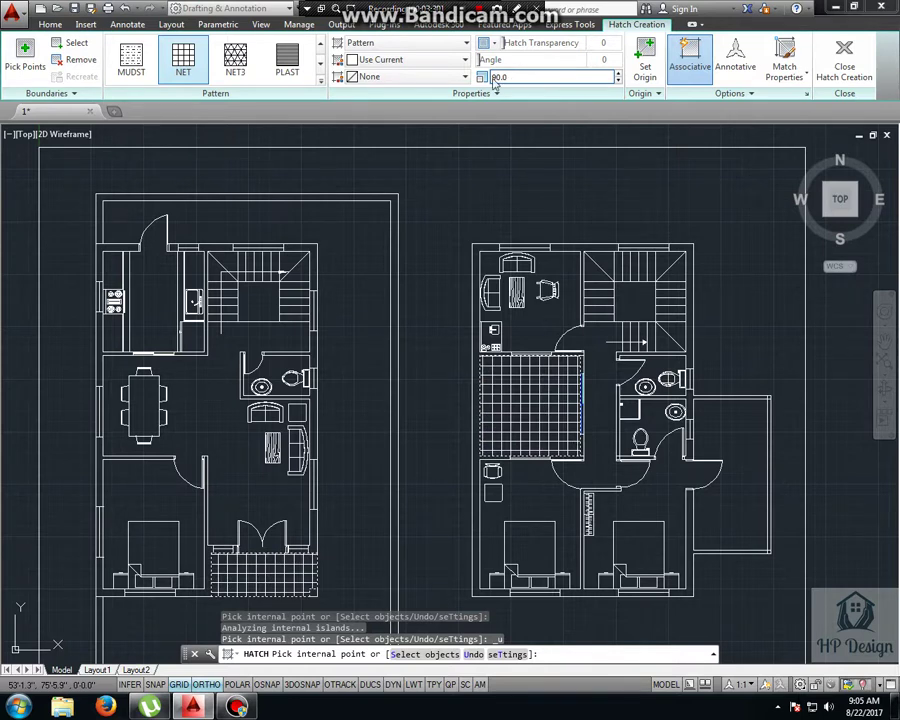
{"action": "left_click", "coordinate": [462, 76]}
{"action": "left_click", "coordinate": [390, 216]}
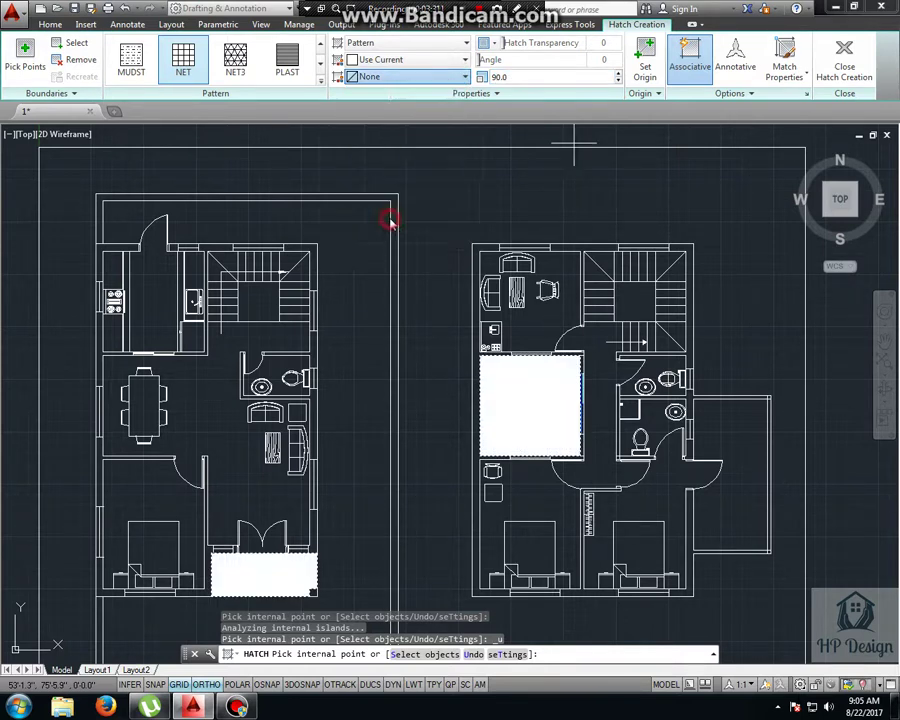
{"action": "left_click", "coordinate": [400, 76]}
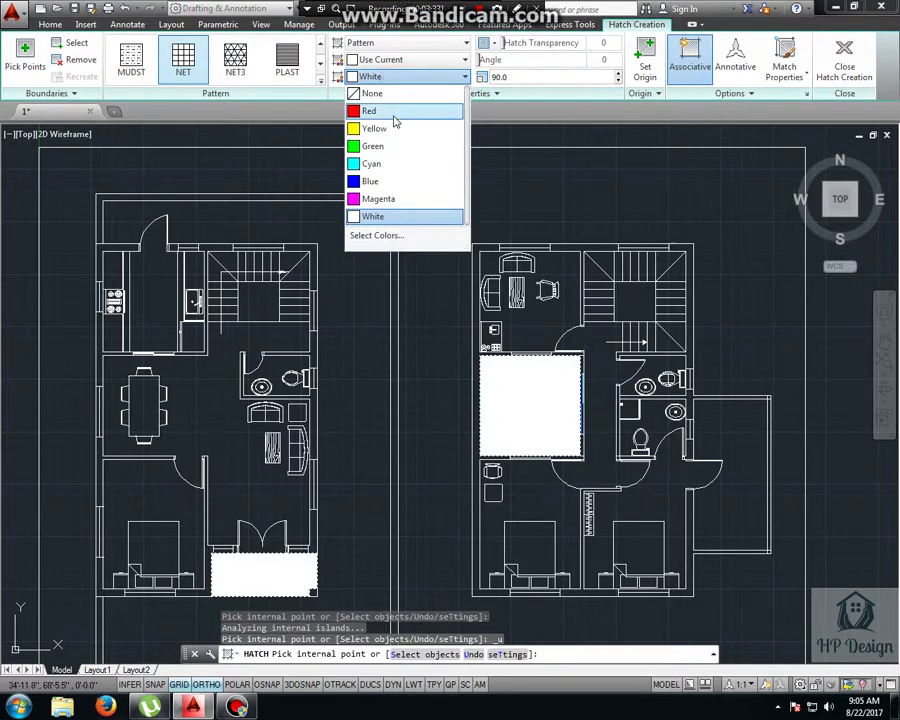
{"action": "left_click", "coordinate": [396, 112]}
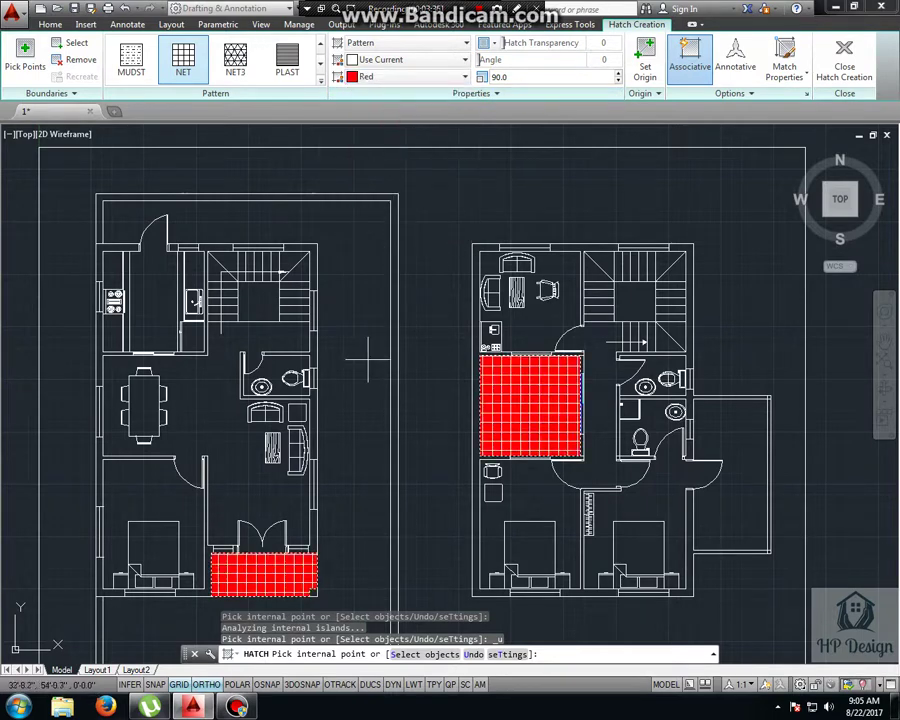
{"action": "middle_click_drag", "start_coordinate": [320, 345], "coordinate": [386, 292]}
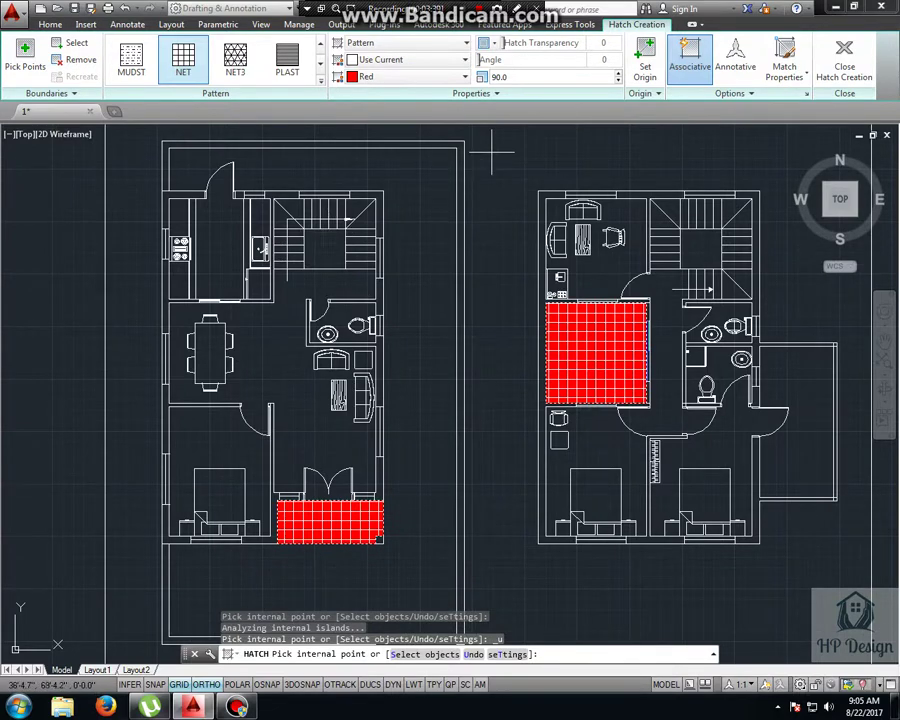
{"action": "key", "text": "Return"}
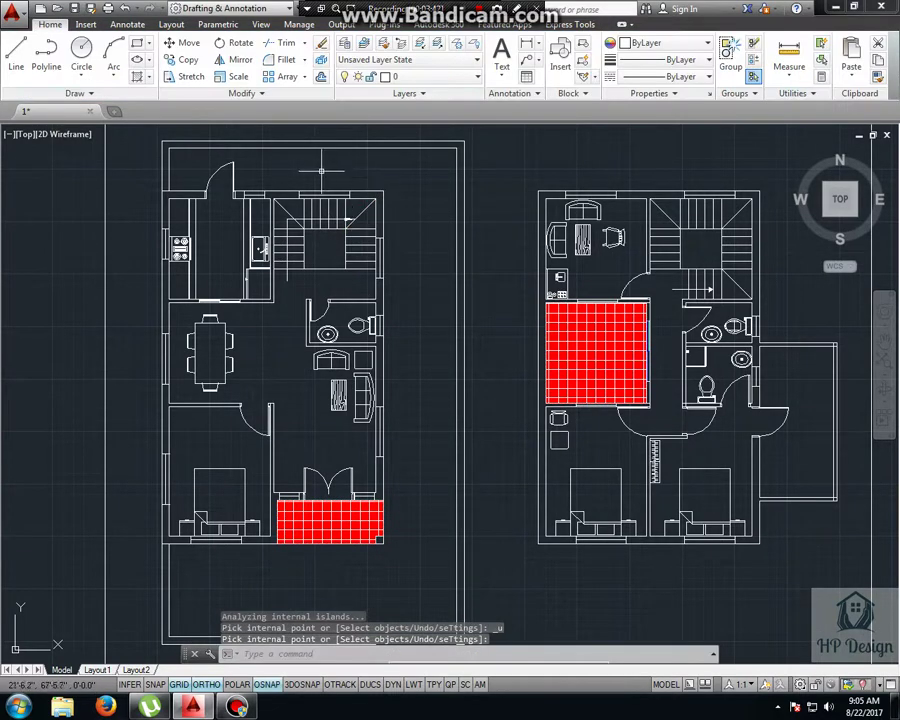
Step: Start a new hatch inside the L-shaped wall and switch its pattern to SOLID
{"action": "scroll", "coordinate": [273, 177], "scroll_direction": "up", "scroll_amount": 4}
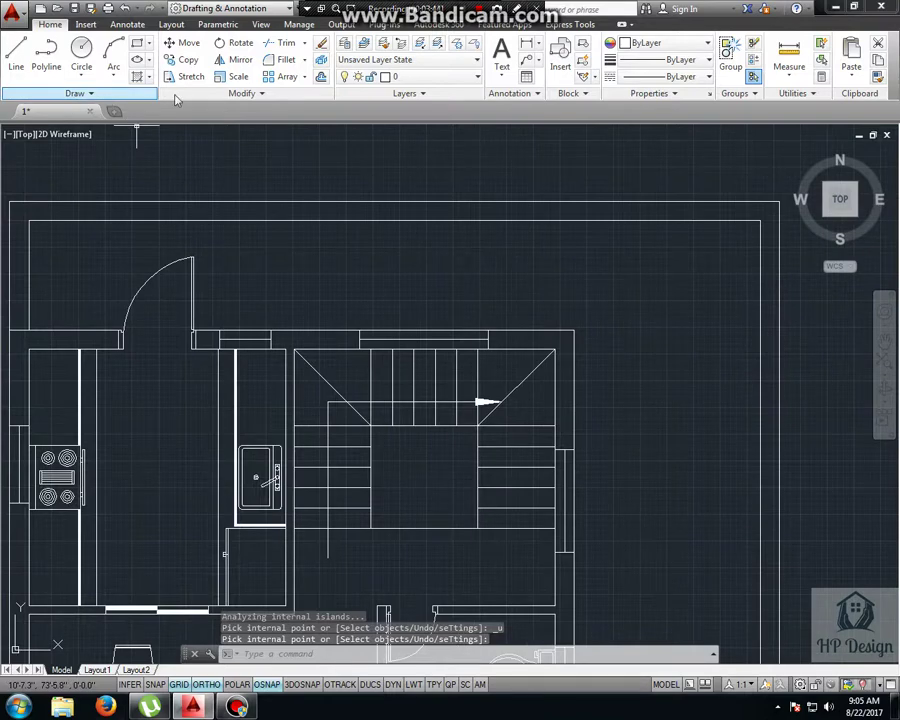
{"action": "left_click", "coordinate": [137, 76]}
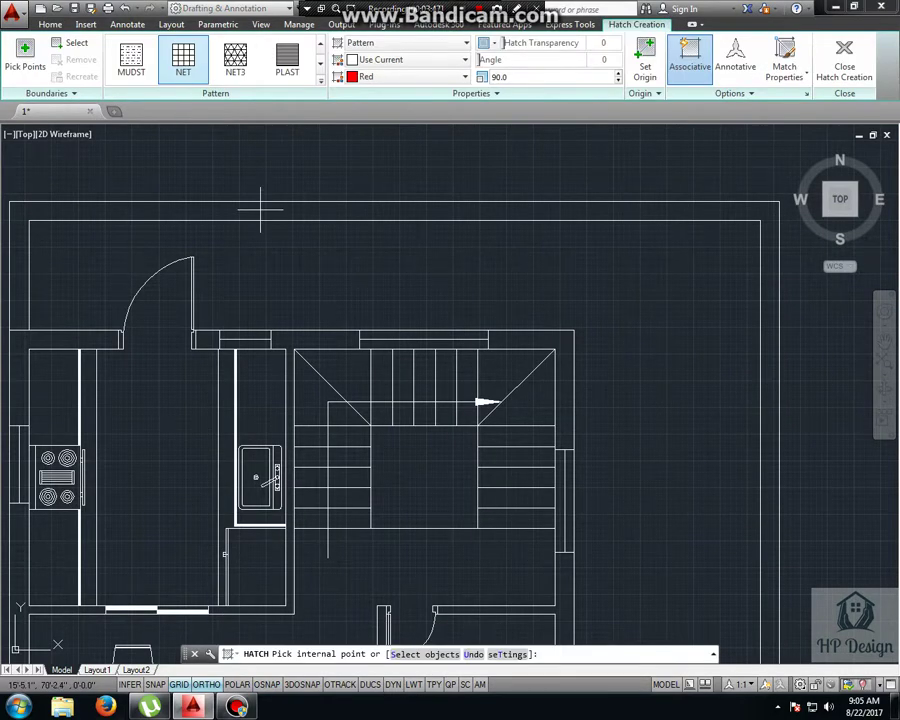
{"action": "middle_click_drag", "start_coordinate": [239, 298], "coordinate": [412, 234]}
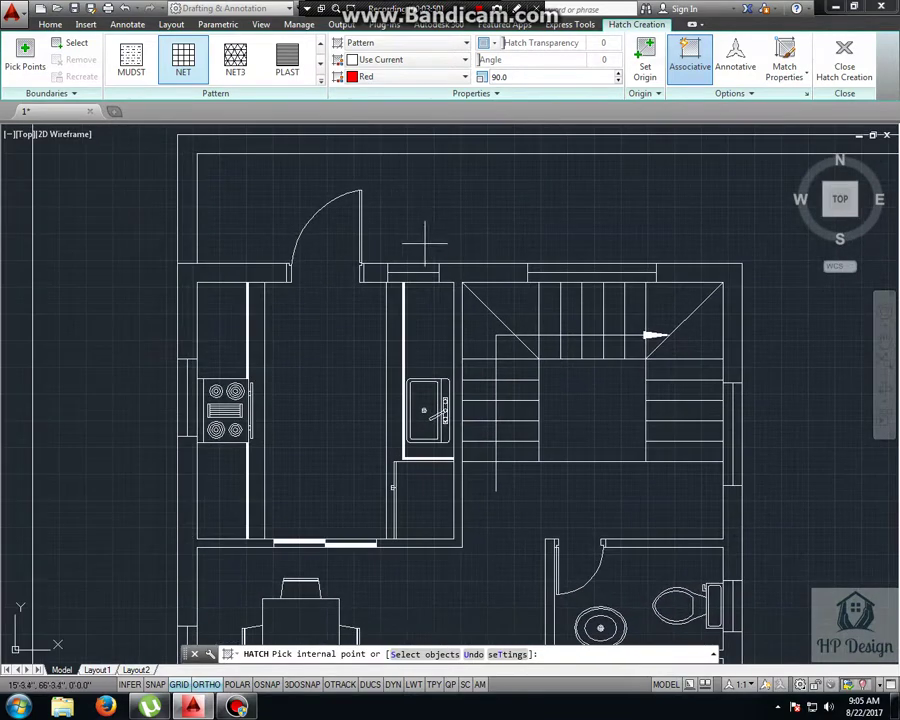
{"action": "left_click", "coordinate": [190, 287]}
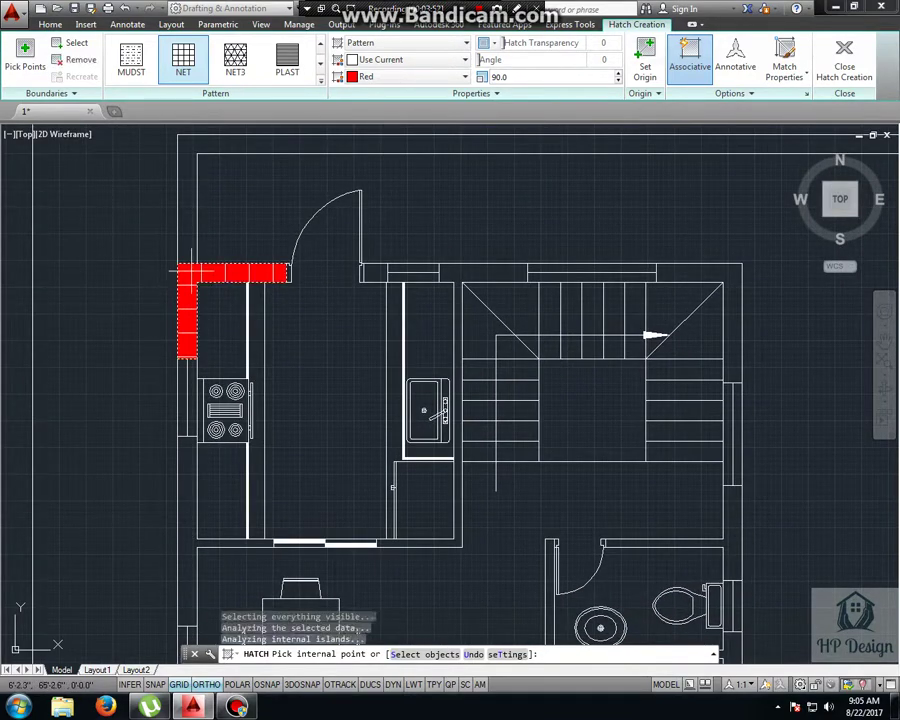
{"action": "left_click", "coordinate": [322, 83]}
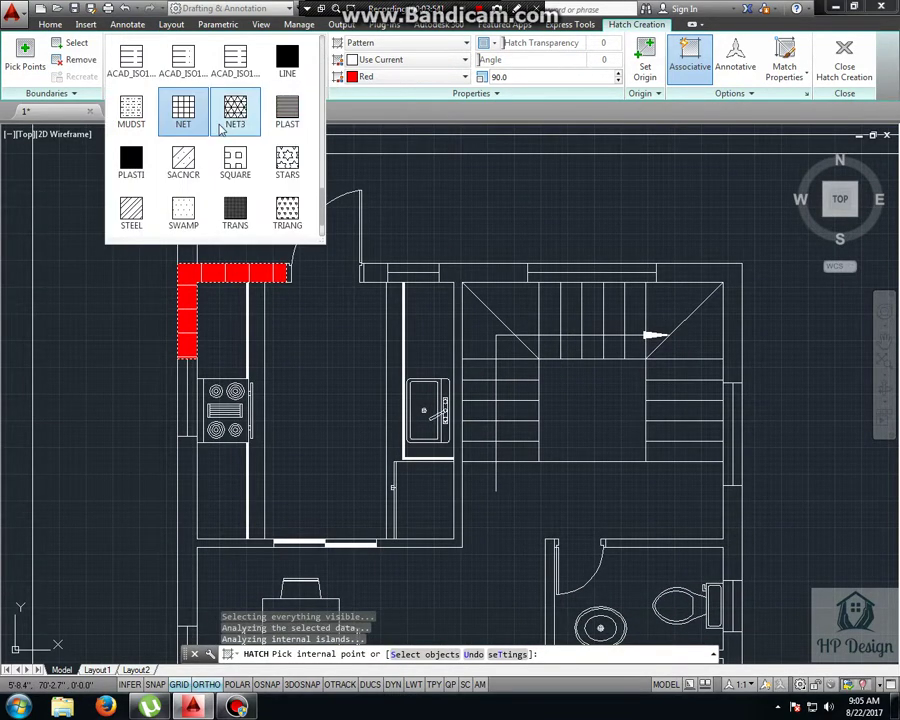
{"action": "scroll", "coordinate": [220, 120], "scroll_direction": "down", "scroll_amount": 3}
{"action": "scroll", "coordinate": [225, 122], "scroll_direction": "up", "scroll_amount": 5}
{"action": "scroll", "coordinate": [226, 124], "scroll_direction": "up", "scroll_amount": 5}
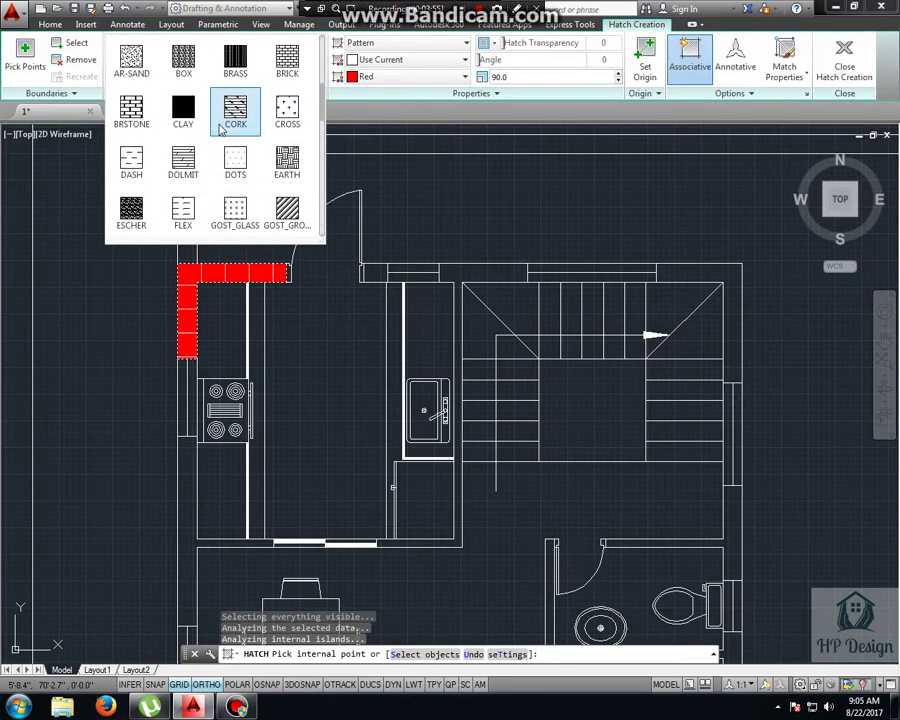
{"action": "scroll", "coordinate": [228, 122], "scroll_direction": "up", "scroll_amount": 4}
{"action": "left_click", "coordinate": [131, 58]}
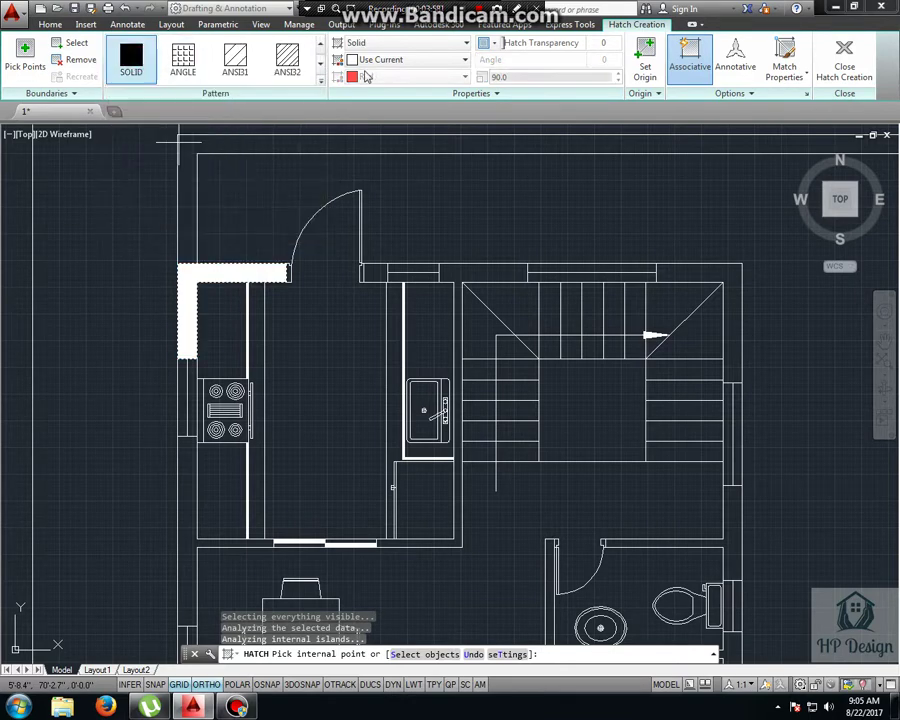
Step: Set the hatch colour to grey, index colour 8
{"action": "left_click", "coordinate": [394, 61]}
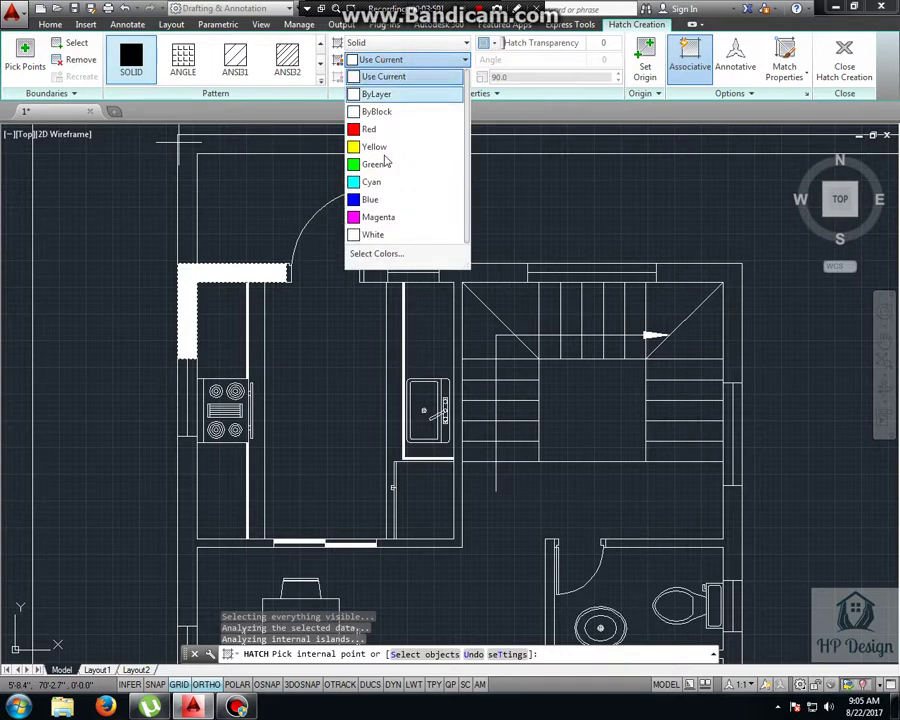
{"action": "left_click", "coordinate": [376, 253]}
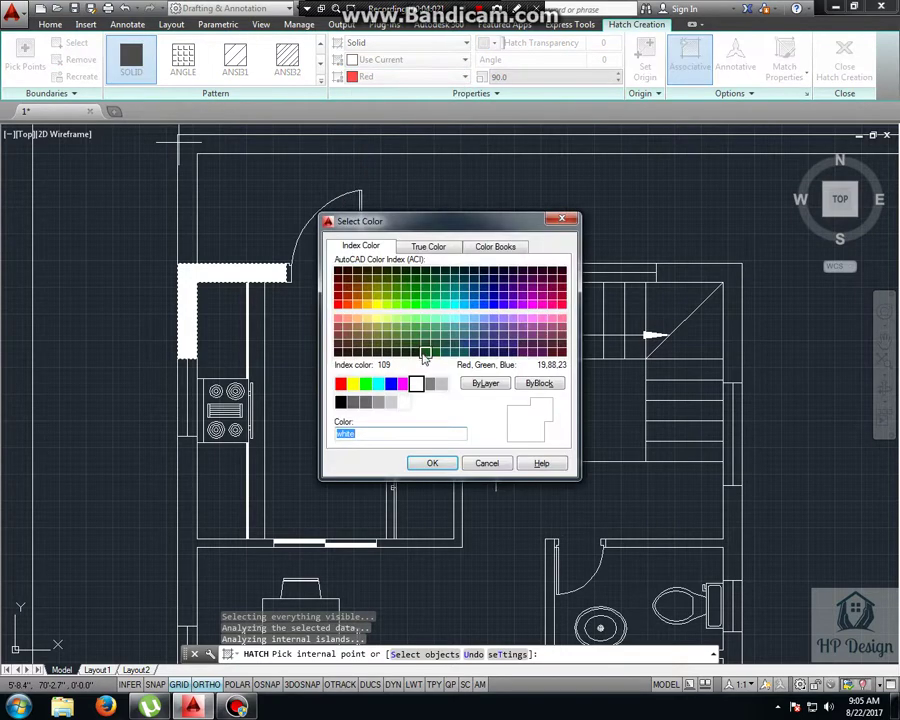
{"action": "left_click", "coordinate": [429, 383]}
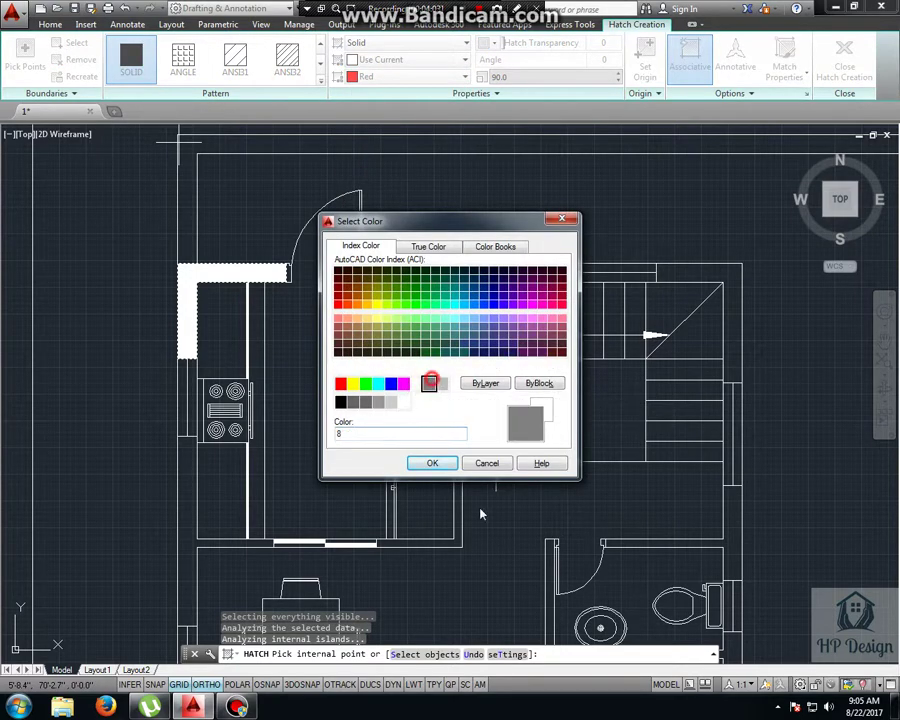
{"action": "left_click", "coordinate": [431, 464]}
Step: Zoom out to both plans and complete the solid grey hatch on the left plan's walls
{"action": "scroll", "coordinate": [136, 306], "scroll_direction": "down", "scroll_amount": 1}
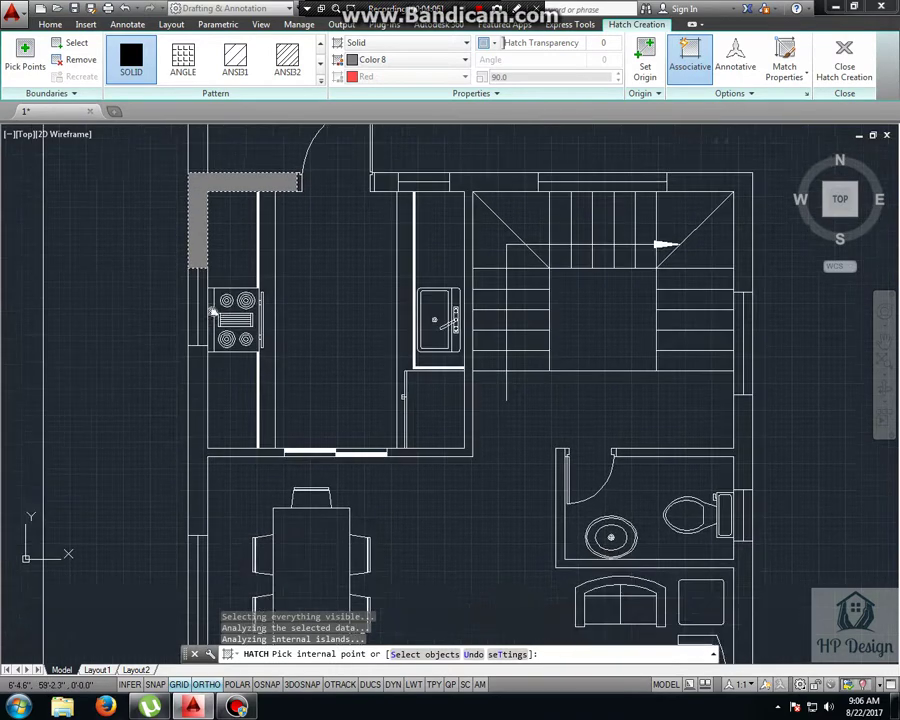
{"action": "scroll", "coordinate": [195, 365], "scroll_direction": "down", "scroll_amount": 3}
{"action": "middle_click_drag", "start_coordinate": [195, 365], "coordinate": [283, 373]}
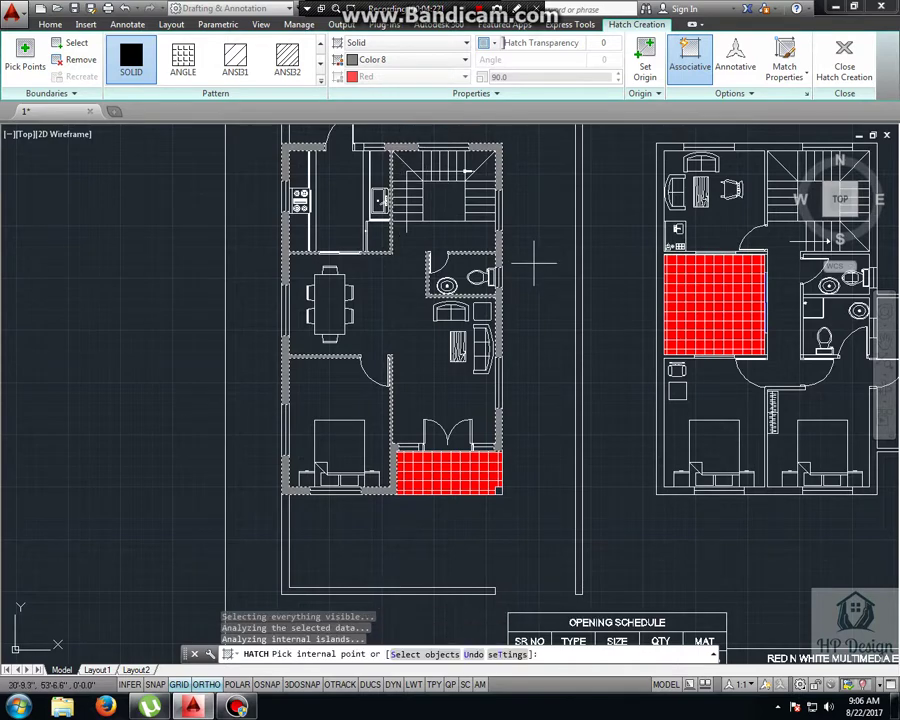
{"action": "key", "text": "Return"}
{"action": "scroll", "coordinate": [565, 330], "scroll_direction": "up", "scroll_amount": 3}
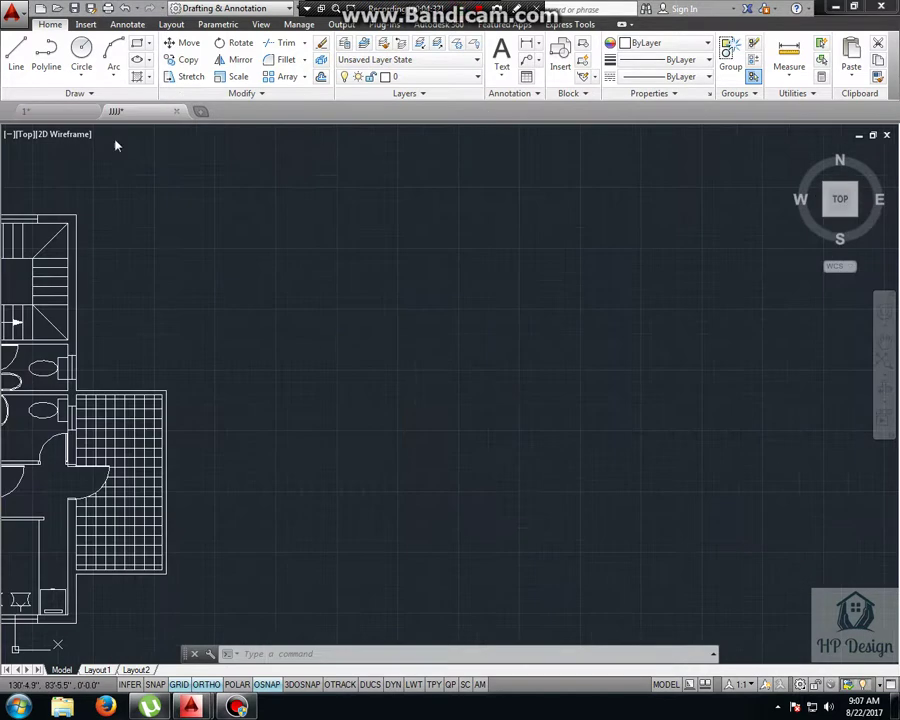
Step: Pan to empty space, expand the Draw panel and prepare the command line for SPLINE
{"action": "middle_click_drag", "start_coordinate": [548, 382], "coordinate": [351, 356]}
{"action": "left_click", "coordinate": [40, 95]}
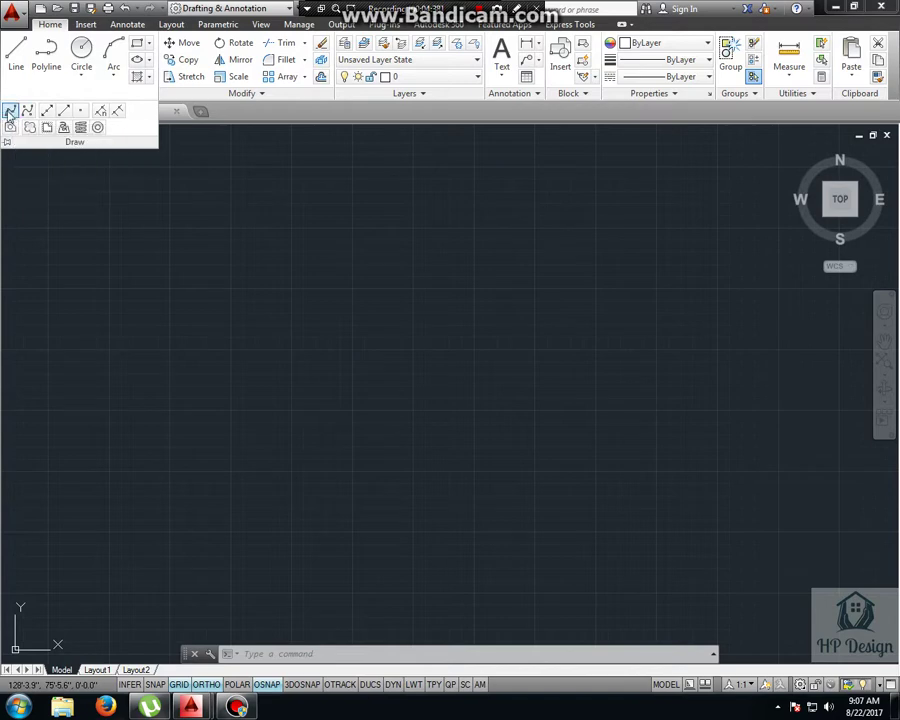
{"action": "left_click", "coordinate": [323, 651]}
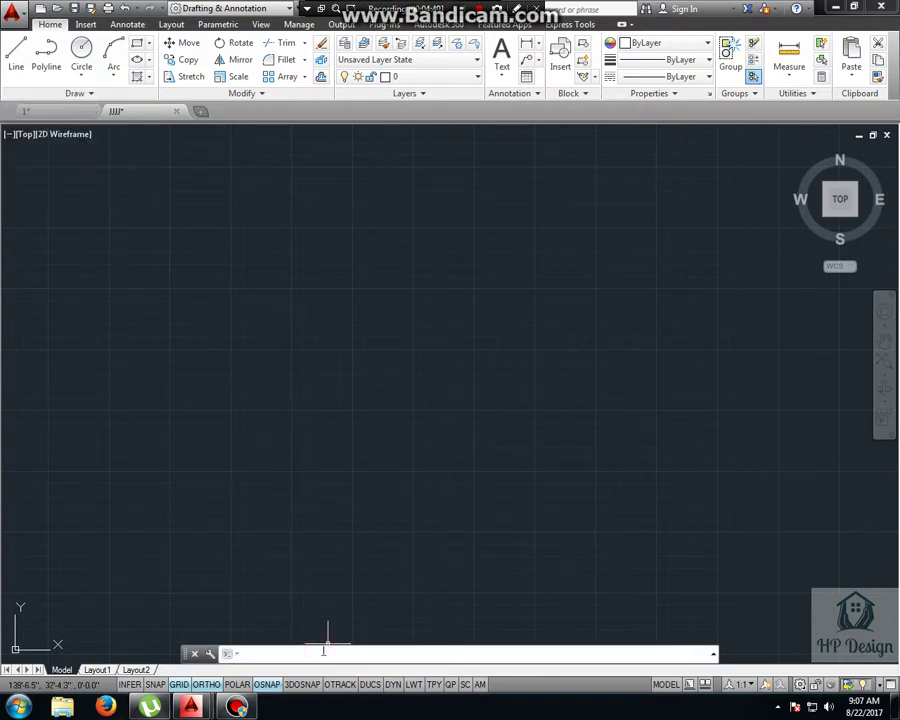
Step: Draw a six-point wavy fit-point spline across the canvas with ortho off, then deselect it
{"action": "type", "text": "Spl"}
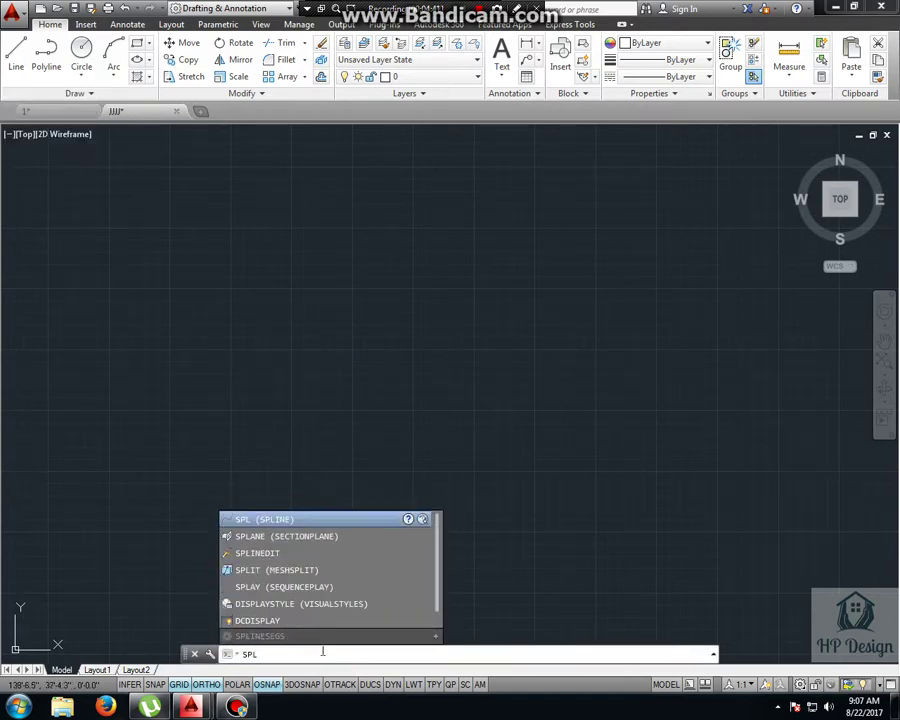
{"action": "key", "text": "Return"}
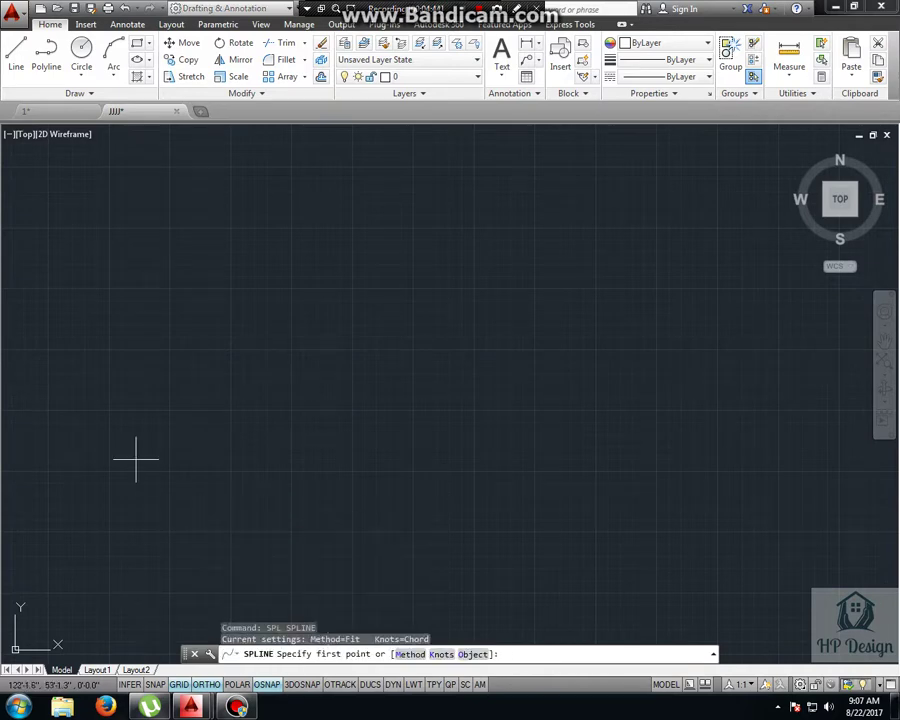
{"action": "key", "text": "F8"}
{"action": "left_click", "coordinate": [97, 436]}
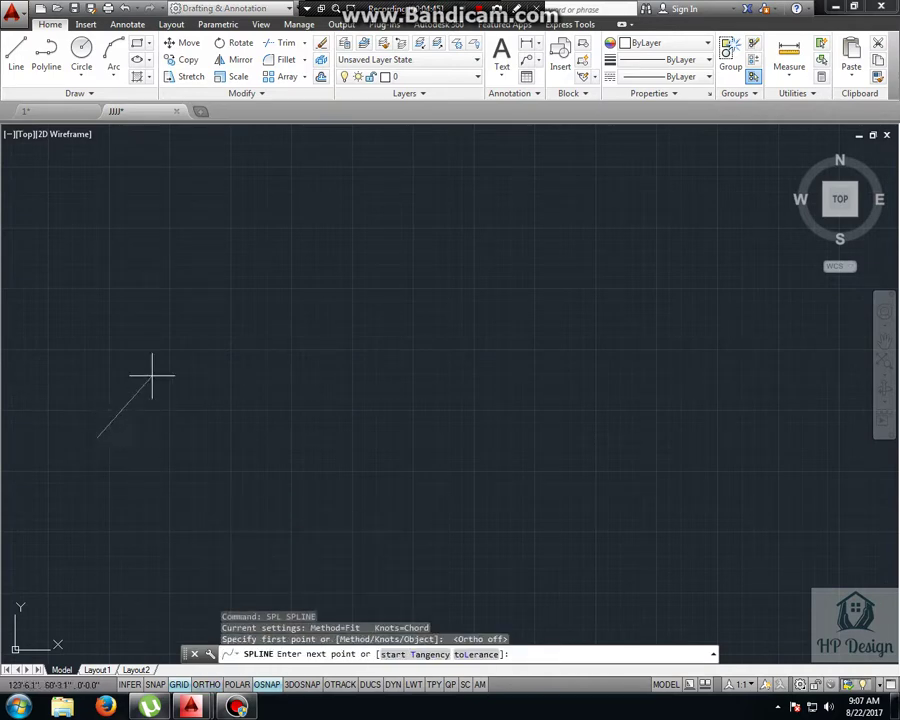
{"action": "left_click", "coordinate": [230, 355]}
{"action": "left_click", "coordinate": [415, 408]}
{"action": "left_click", "coordinate": [560, 393]}
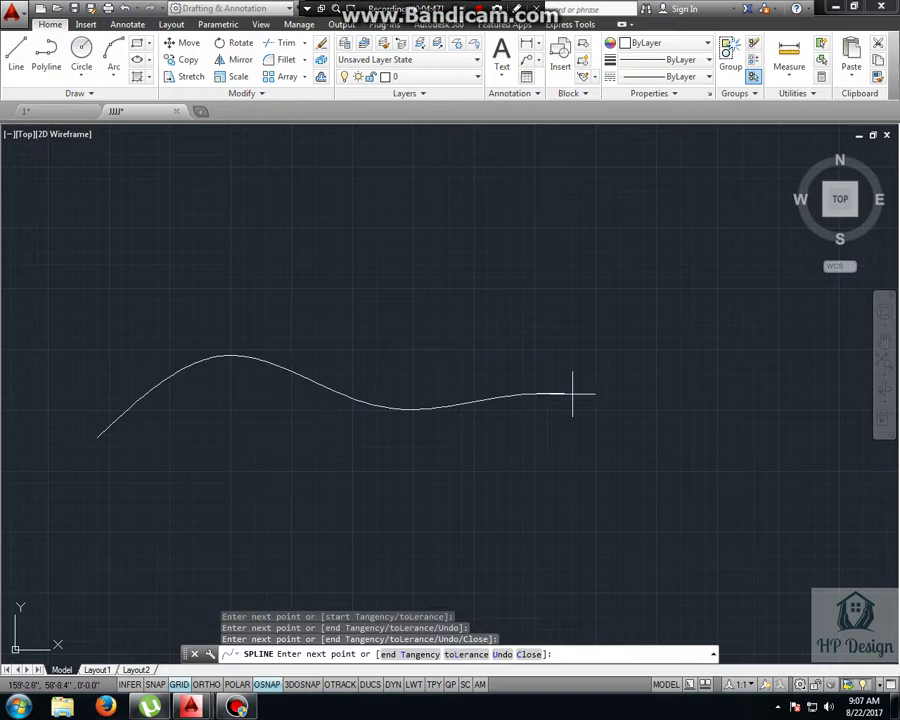
{"action": "left_click", "coordinate": [680, 416]}
{"action": "left_click", "coordinate": [808, 447]}
{"action": "key", "text": "Return"}
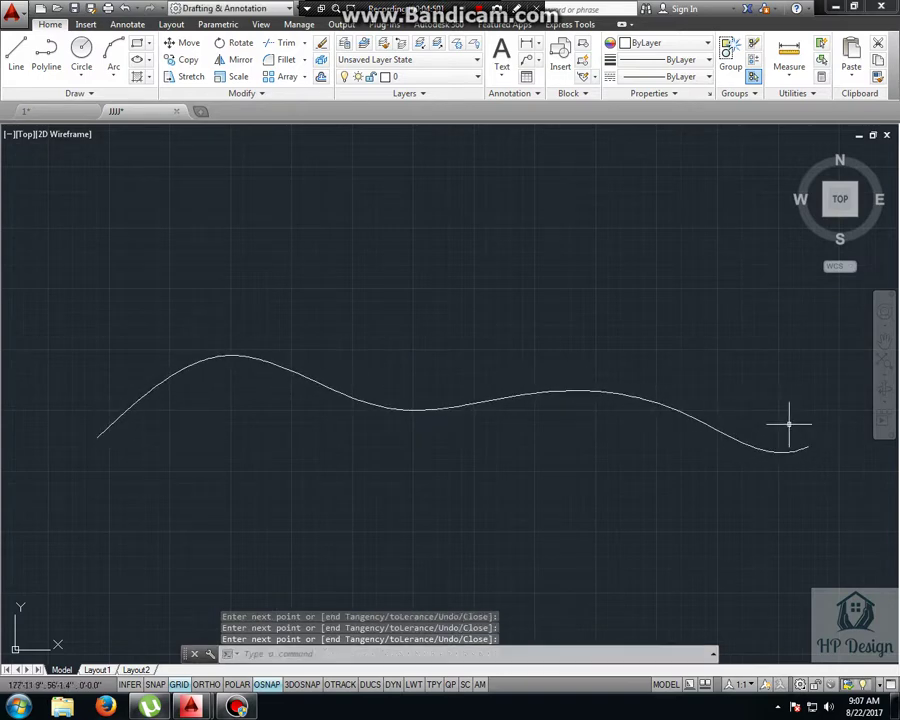
{"action": "left_click", "coordinate": [757, 447]}
{"action": "left_click", "coordinate": [704, 392]}
{"action": "left_click", "coordinate": [627, 430]}
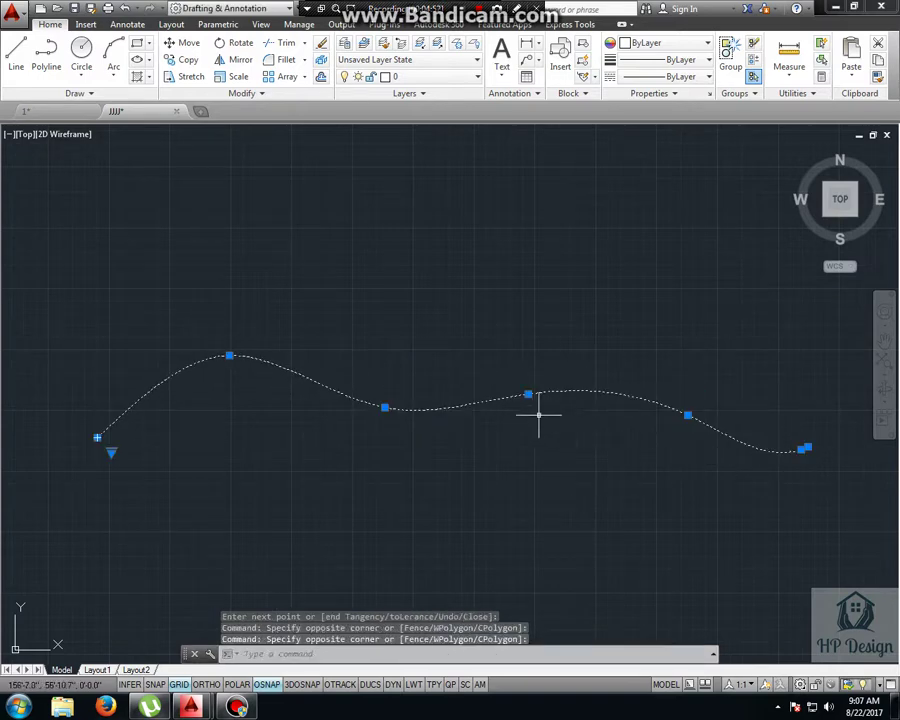
{"action": "key", "text": "Escape"}
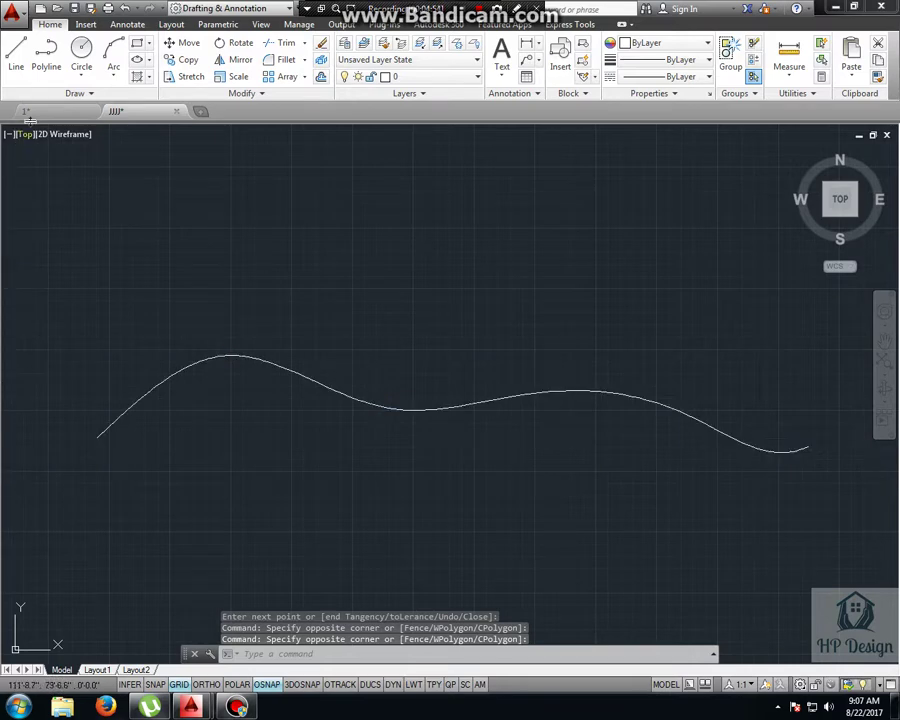
Step: Draw a seven-vertex control-vertex spline above the first curve
{"action": "left_click", "coordinate": [57, 92]}
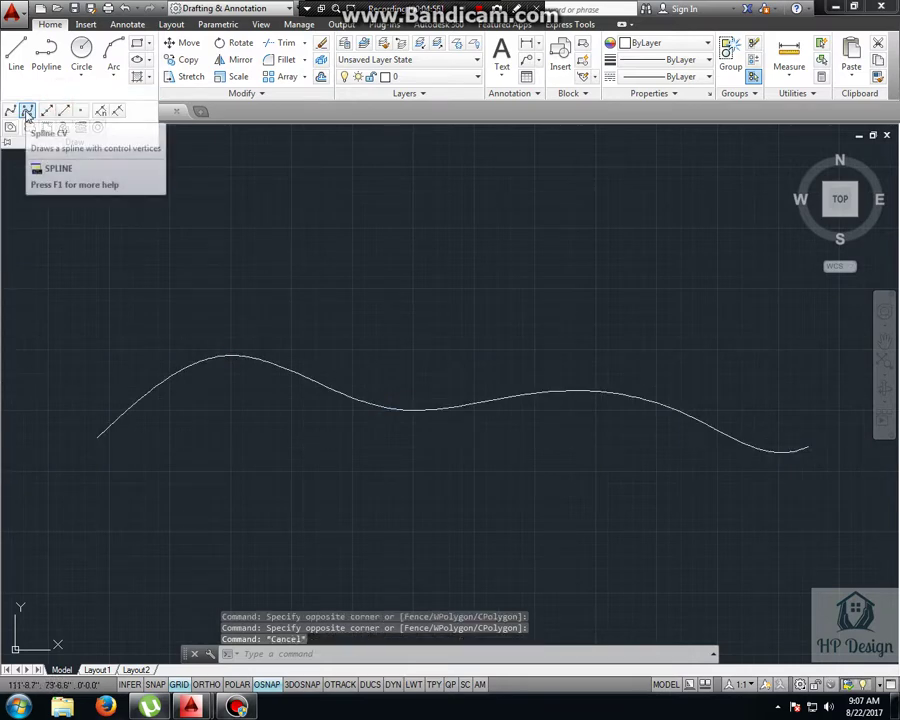
{"action": "left_click", "coordinate": [27, 111]}
{"action": "left_click", "coordinate": [33, 327]}
{"action": "left_click", "coordinate": [199, 268]}
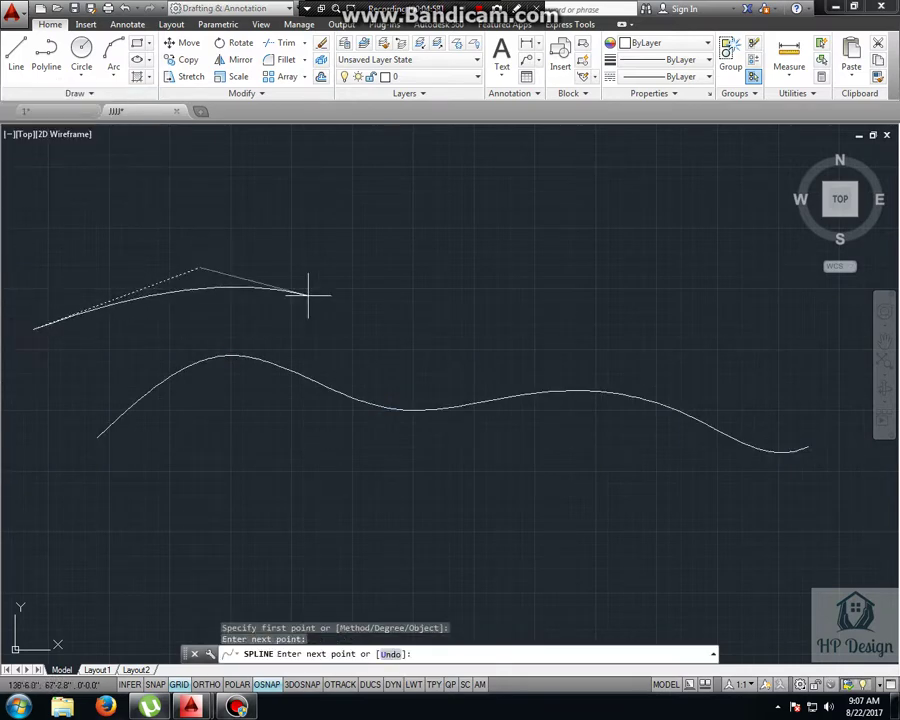
{"action": "left_click", "coordinate": [375, 323]}
{"action": "left_click", "coordinate": [472, 288]}
{"action": "left_click", "coordinate": [616, 350]}
{"action": "left_click", "coordinate": [690, 336]}
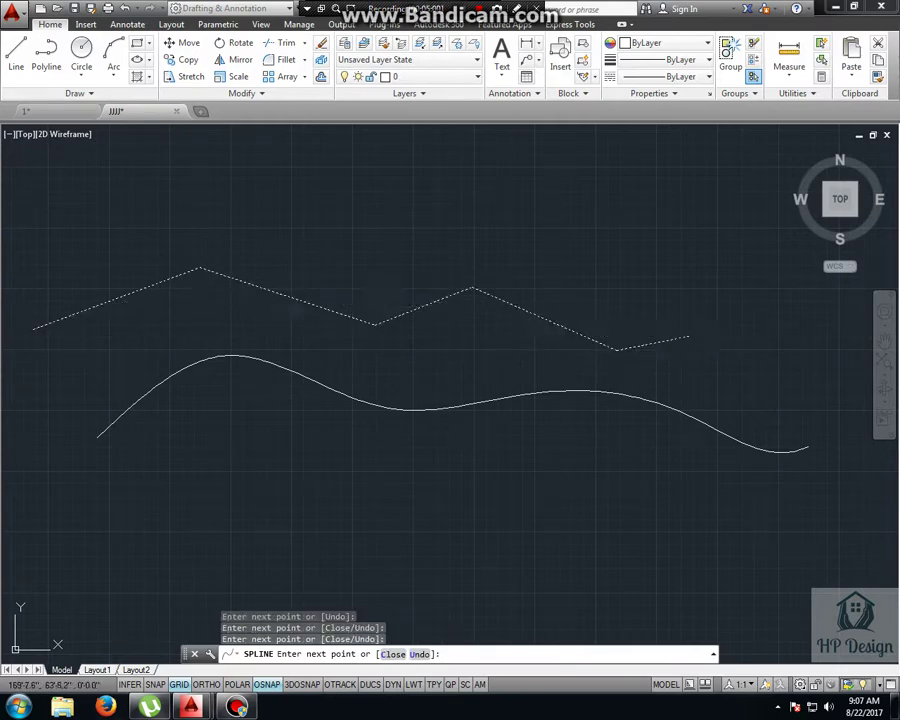
{"action": "left_click", "coordinate": [771, 391]}
{"action": "key", "text": "Return"}
Step: Select both splines with a crossing window
{"action": "left_click", "coordinate": [697, 352]}
{"action": "left_click", "coordinate": [697, 365]}
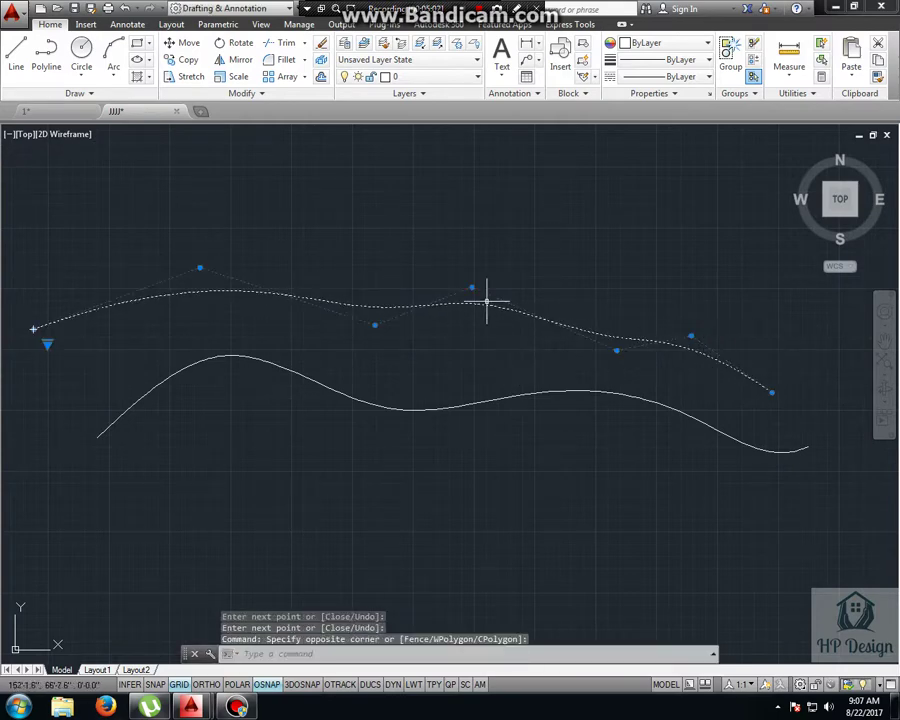
{"action": "key", "text": "Escape"}
{"action": "key", "text": "Escape"}
{"action": "left_click", "coordinate": [494, 508]}
{"action": "left_click", "coordinate": [410, 280]}
Step: Erase both splines and bring the floor plans back into view
{"action": "key", "text": "Delete"}
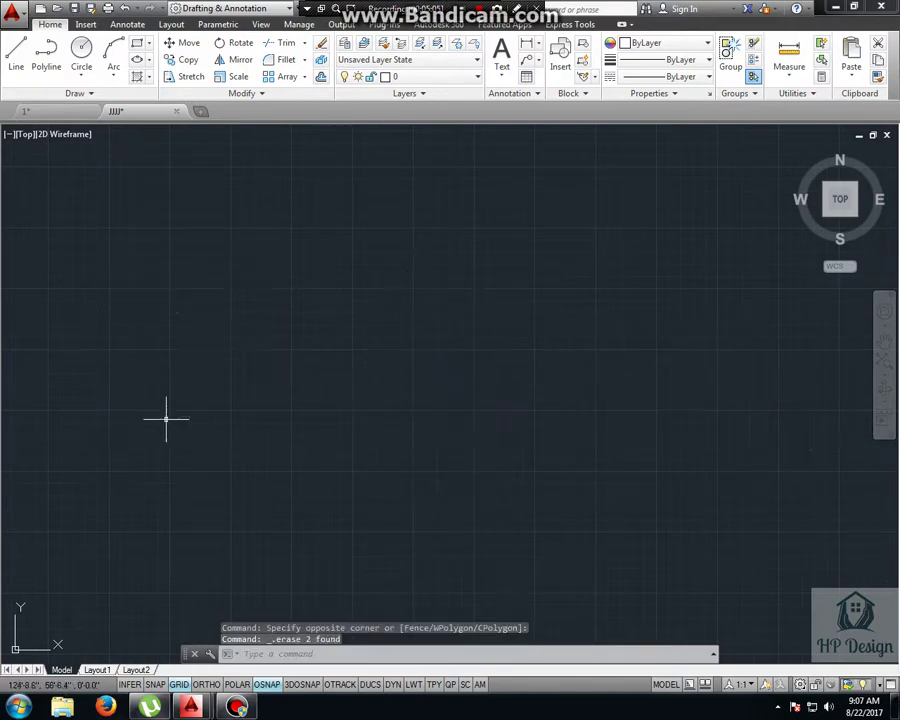
{"action": "mouse_move", "coordinate": [166, 420]}
{"action": "middle_mouse_down"}
{"action": "mouse_move", "coordinate": [506, 415]}
{"action": "mouse_move", "coordinate": [552, 398]}
{"action": "middle_mouse_up"}
{"action": "left_click", "coordinate": [75, 93]}
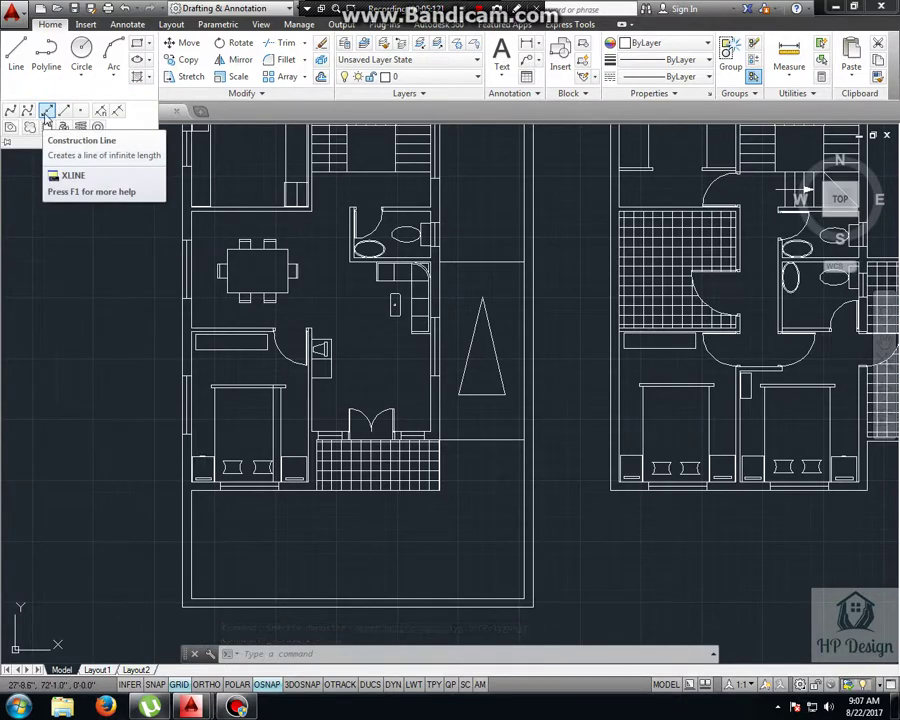
{"action": "mouse_move", "coordinate": [46, 111]}
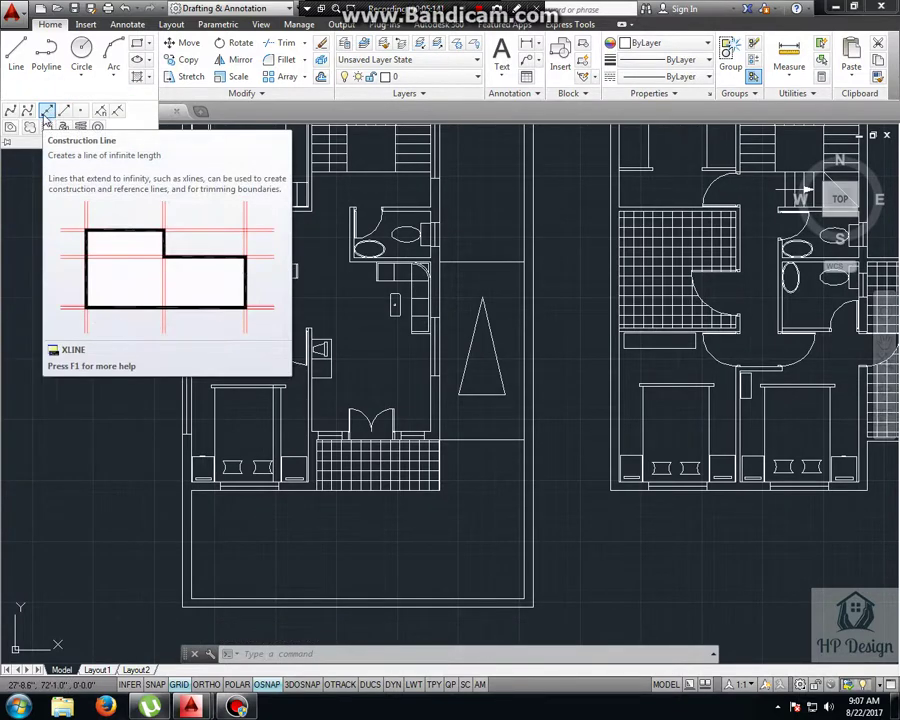
{"action": "key", "text": "Escape"}
{"action": "key", "text": "Escape"}
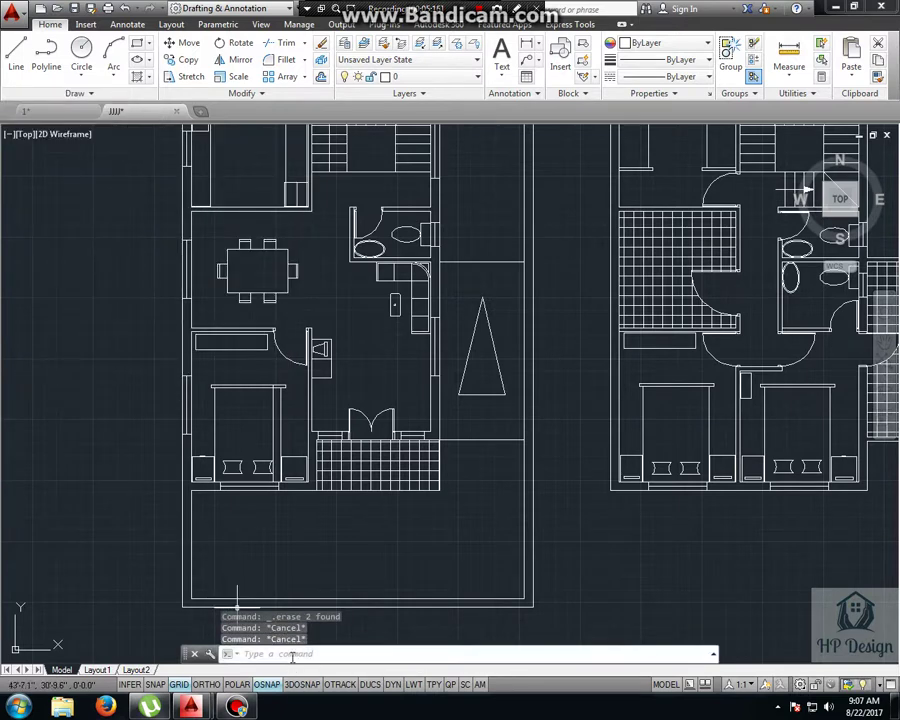
Step: Place vertical construction lines through four left-side wall corners and edges
{"action": "type", "text": "xl"}
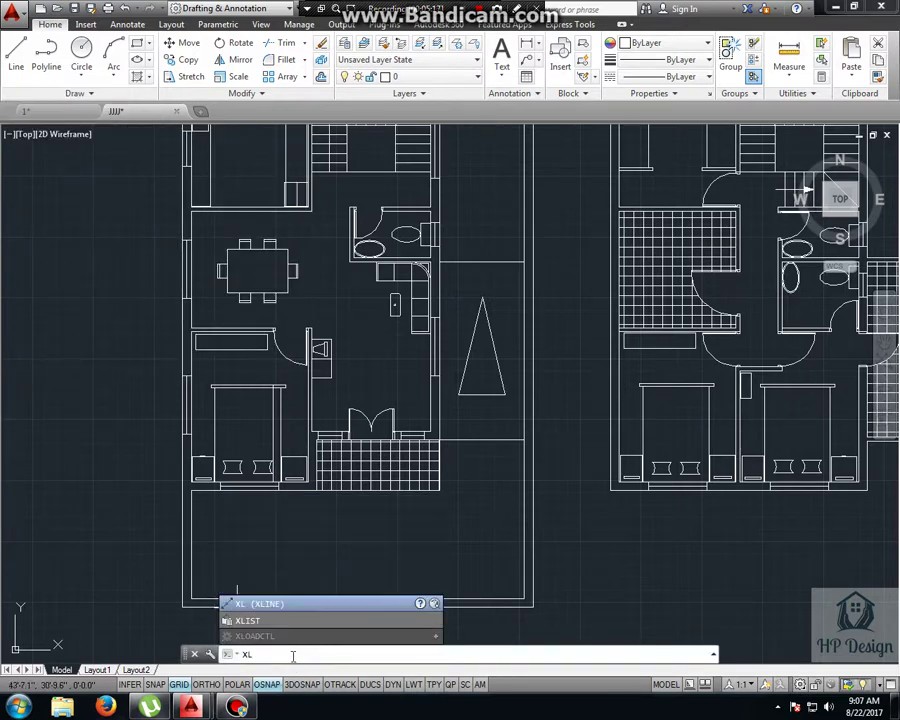
{"action": "key", "text": "Return"}
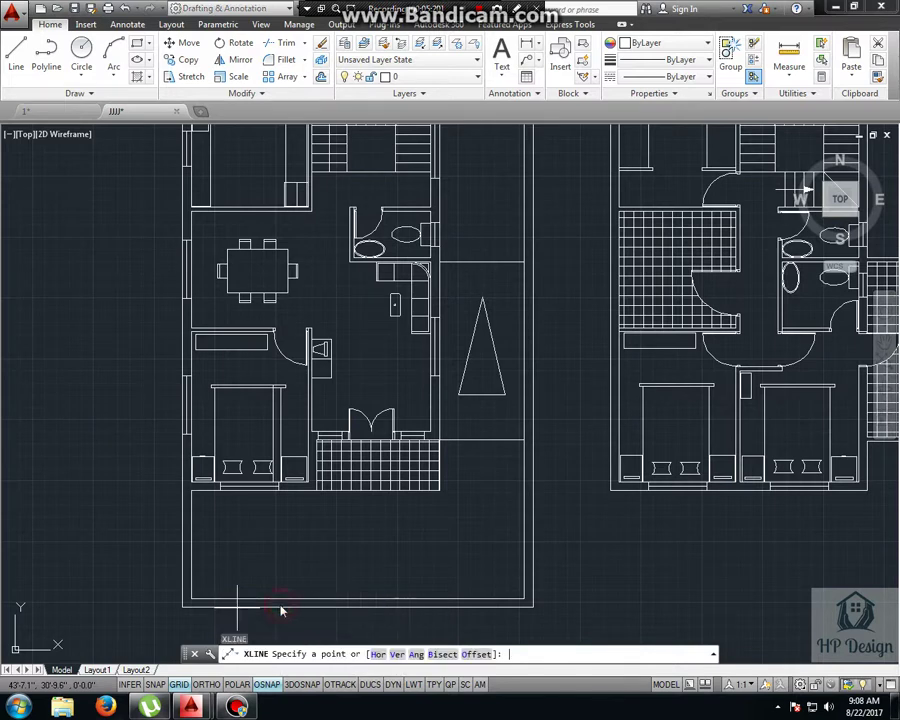
{"action": "left_click", "coordinate": [397, 655]}
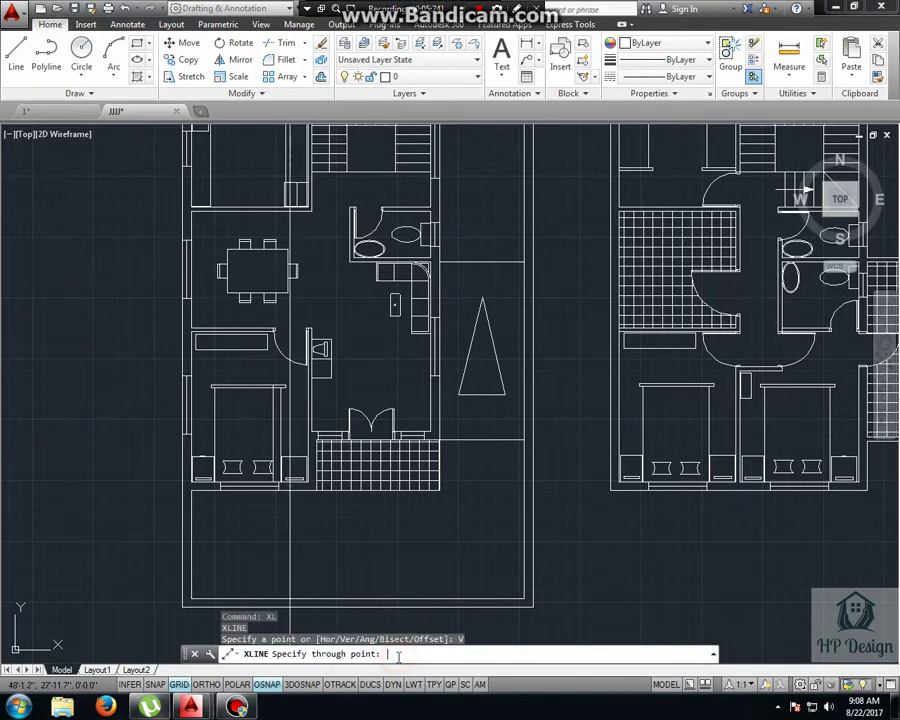
{"action": "middle_click_drag", "start_coordinate": [202, 575], "coordinate": [202, 543]}
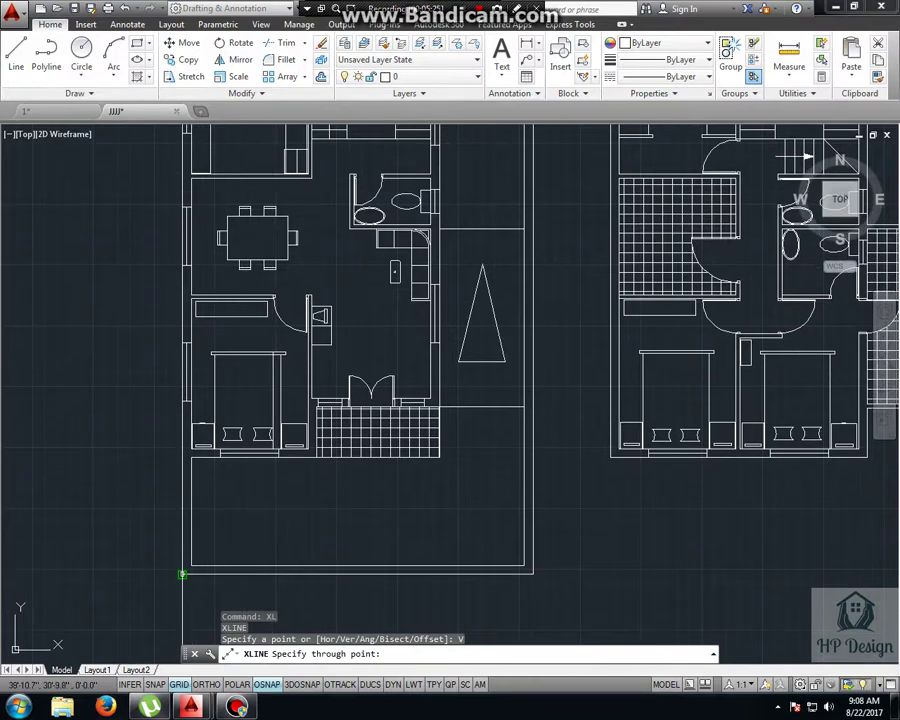
{"action": "left_click", "coordinate": [183, 575]}
{"action": "left_click", "coordinate": [190, 566]}
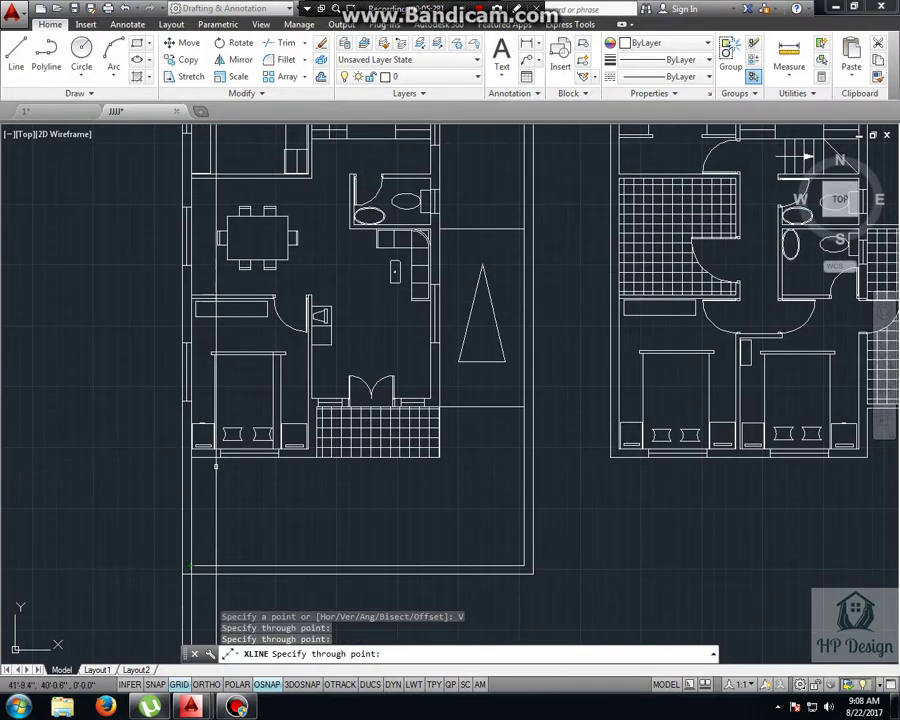
{"action": "left_click", "coordinate": [218, 452]}
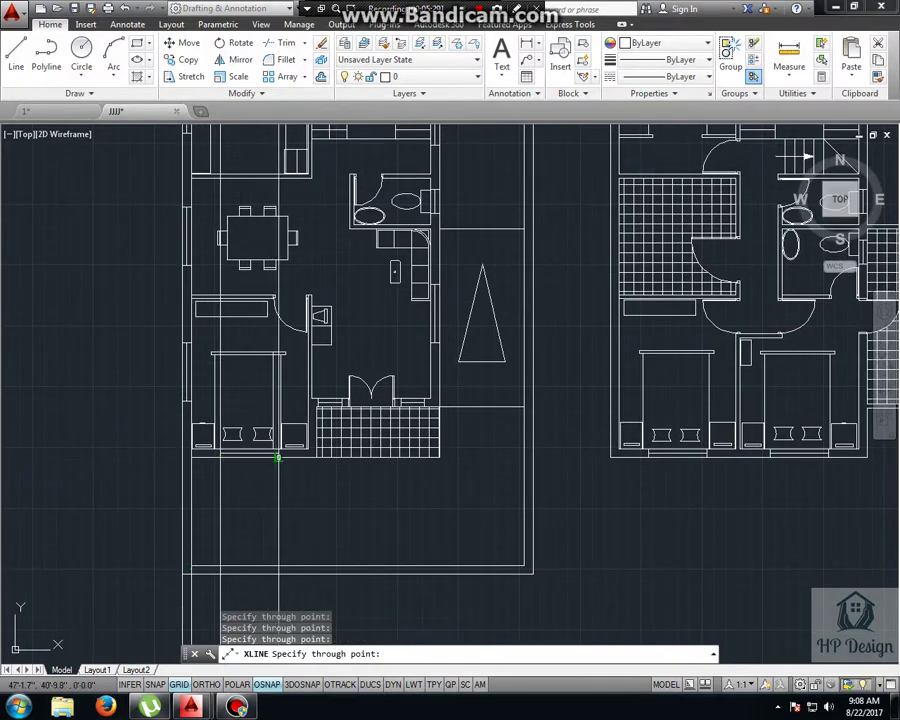
{"action": "left_click", "coordinate": [279, 458]}
Step: Add vertical construction lines at the tiled-area wall, door's right side, next wall edge and right corner
{"action": "scroll", "coordinate": [314, 402], "scroll_direction": "up", "scroll_amount": 5}
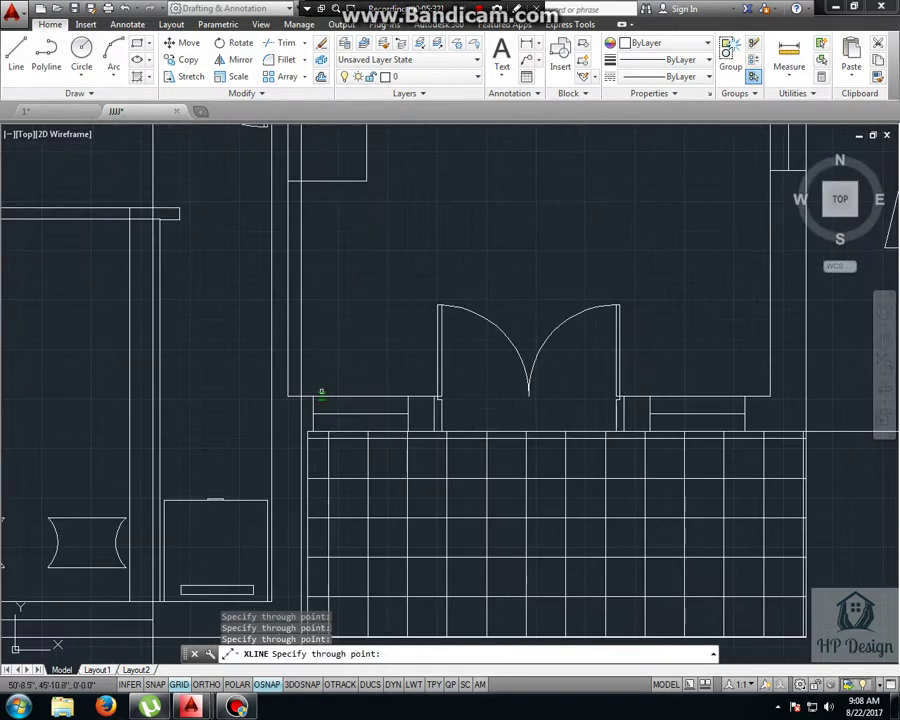
{"action": "left_click", "coordinate": [407, 397]}
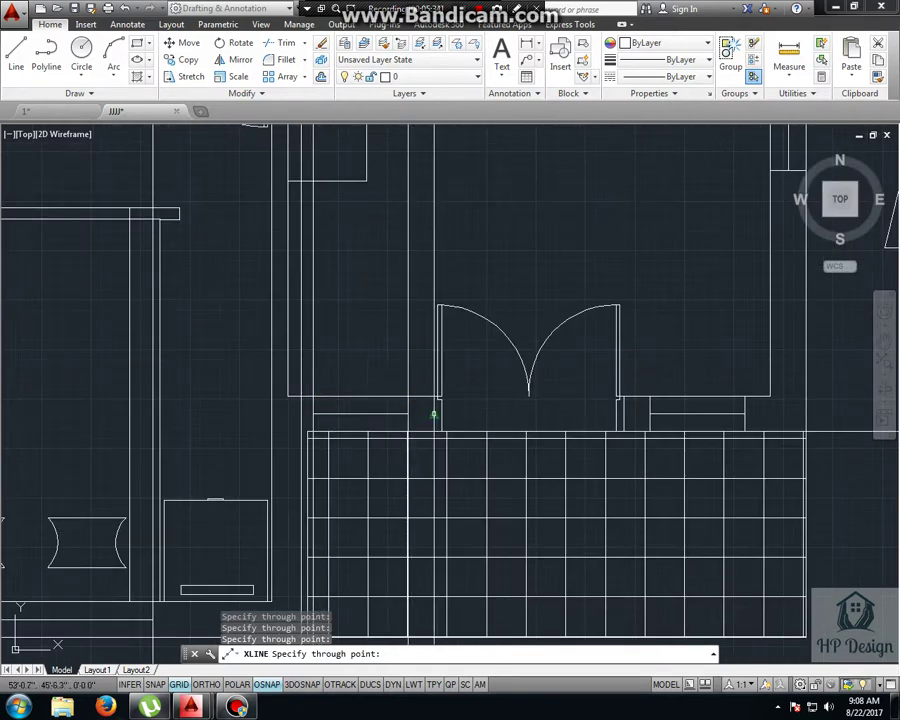
{"action": "left_click", "coordinate": [624, 410]}
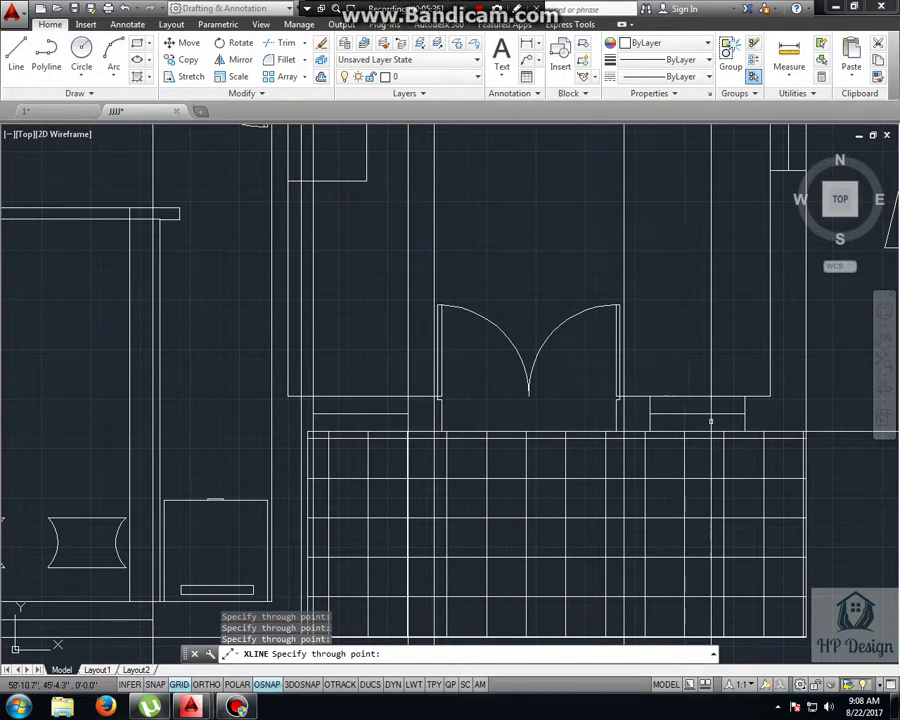
{"action": "left_click", "coordinate": [650, 397]}
{"action": "left_click", "coordinate": [745, 397]}
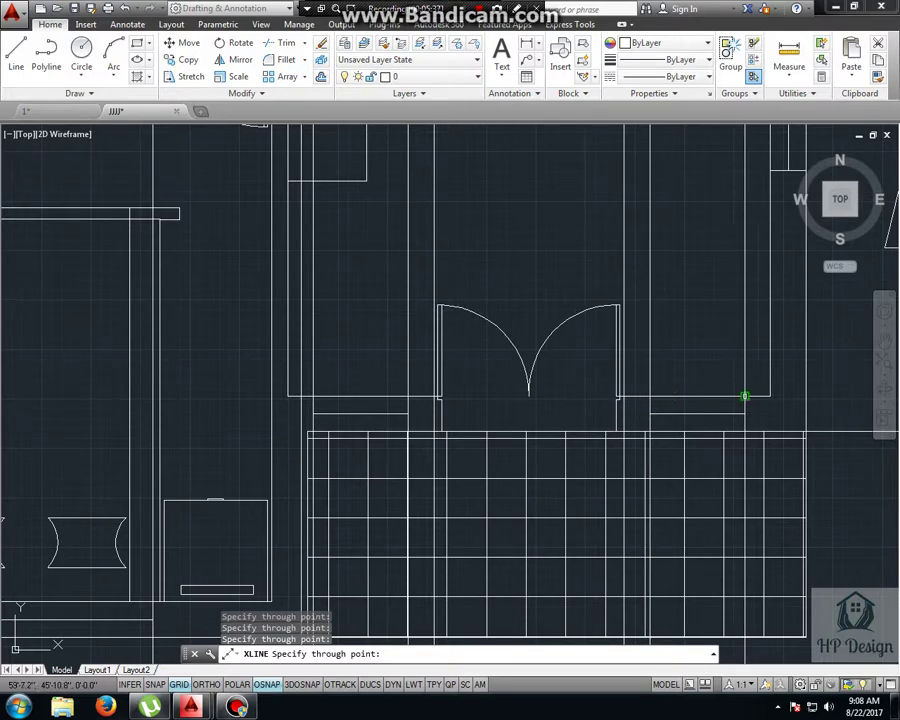
{"action": "middle_click_drag", "start_coordinate": [642, 418], "coordinate": [370, 421]}
{"action": "scroll", "coordinate": [370, 421], "scroll_direction": "down", "scroll_amount": 2}
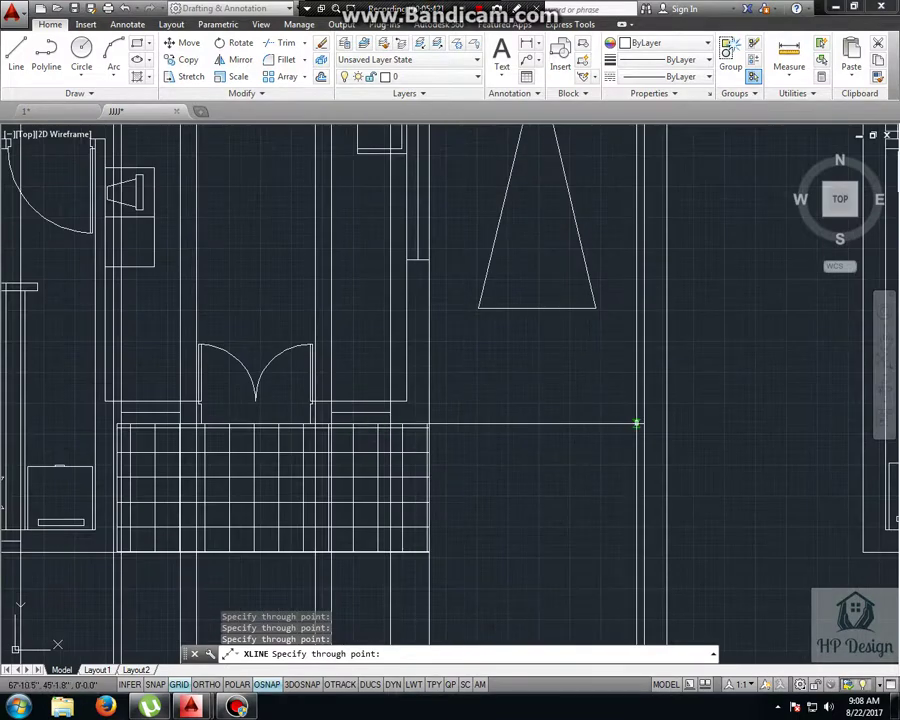
{"action": "scroll", "coordinate": [660, 470], "scroll_direction": "down", "scroll_amount": 4}
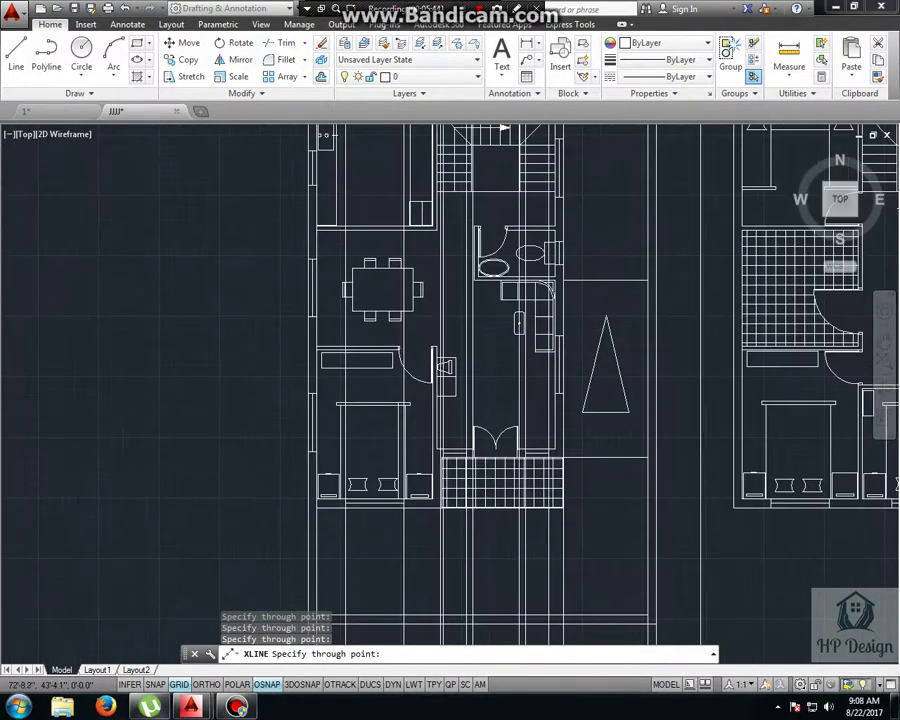
{"action": "scroll", "coordinate": [682, 484], "scroll_direction": "down", "scroll_amount": 2}
{"action": "middle_click_drag", "start_coordinate": [682, 484], "coordinate": [593, 665]}
Step: Erase the construction lines crossing the house elevation
{"action": "key", "text": "Escape"}
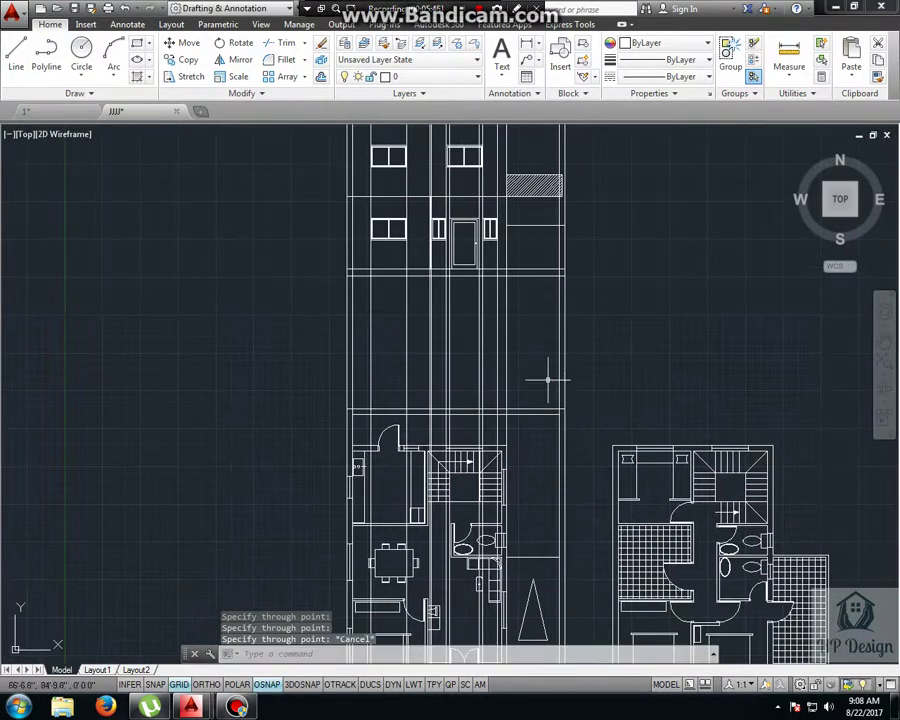
{"action": "middle_click_drag", "start_coordinate": [548, 374], "coordinate": [546, 541]}
{"action": "scroll", "coordinate": [546, 541], "scroll_direction": "down", "scroll_amount": 5}
{"action": "scroll", "coordinate": [534, 524], "scroll_direction": "down", "scroll_amount": 3}
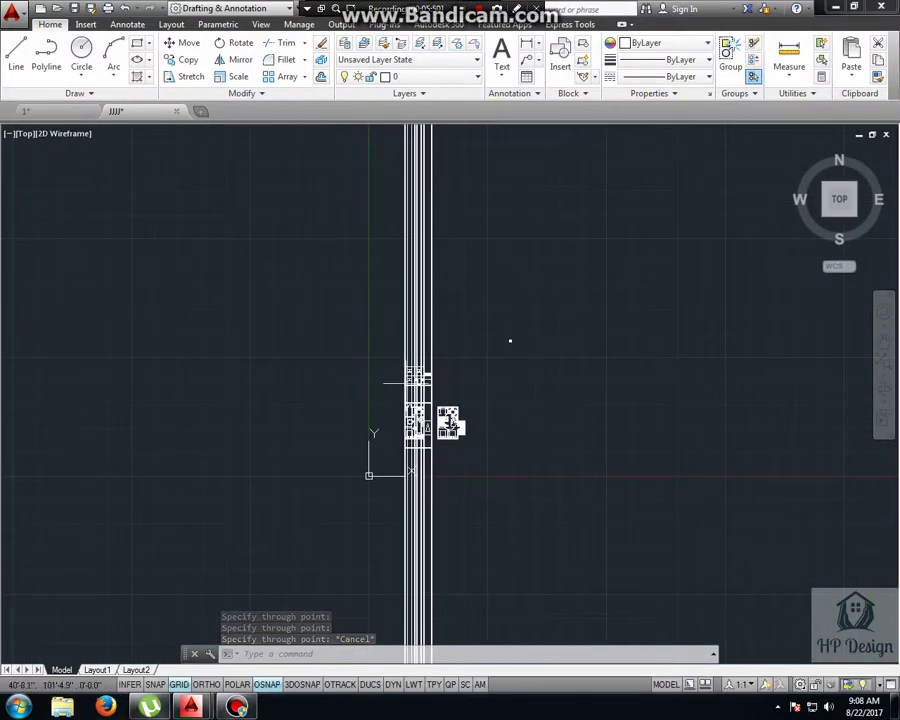
{"action": "scroll", "coordinate": [408, 385], "scroll_direction": "up", "scroll_amount": 5}
{"action": "scroll", "coordinate": [402, 395], "scroll_direction": "up", "scroll_amount": 3}
{"action": "left_click", "coordinate": [706, 432]}
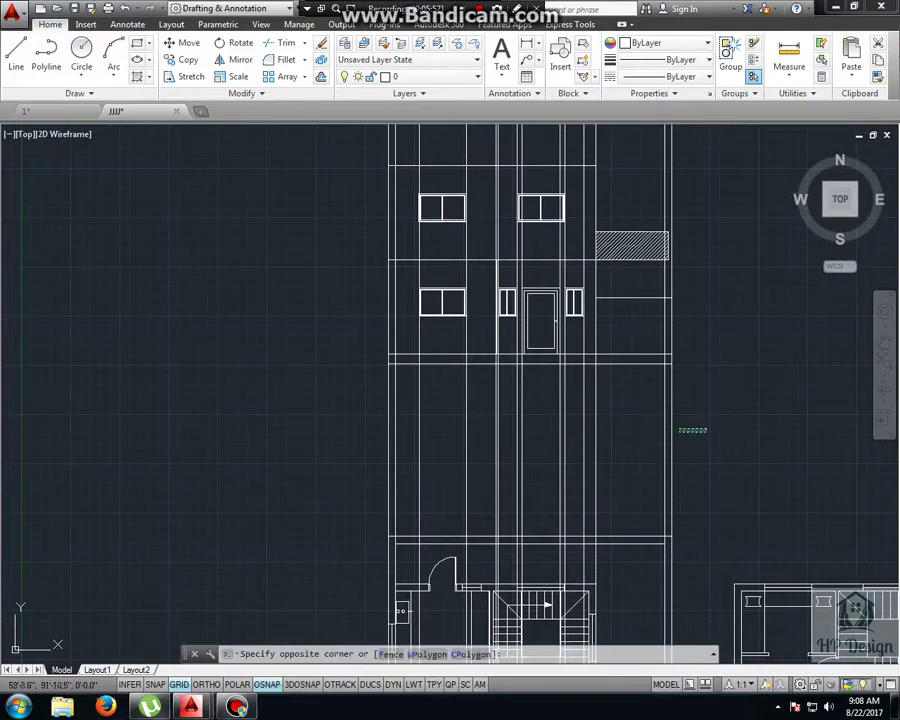
{"action": "left_click", "coordinate": [308, 437]}
{"action": "key", "text": "Delete"}
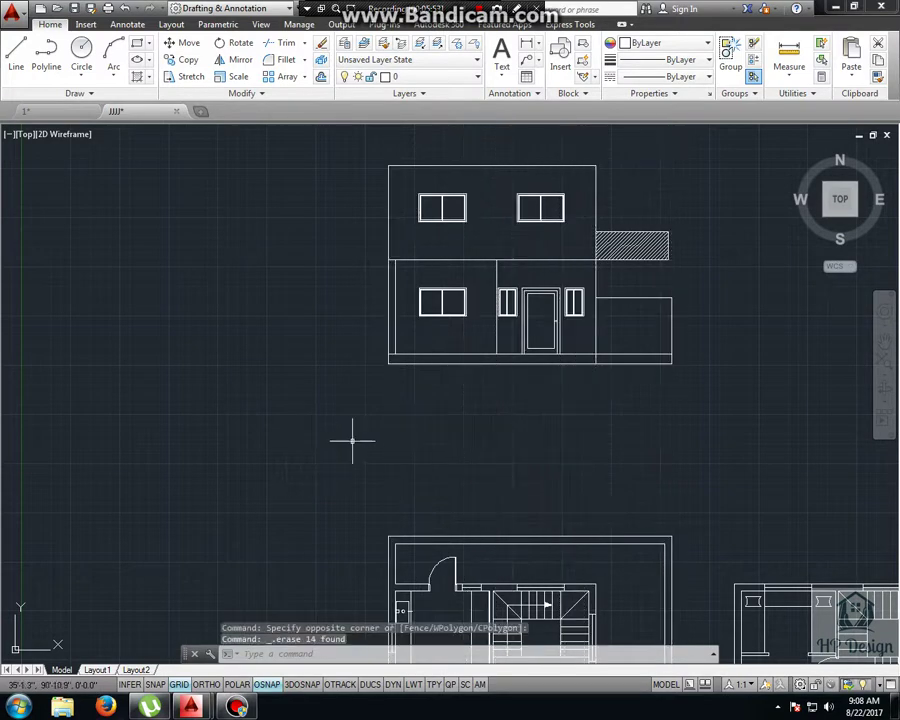
Step: Draw a vertical ray through the elevation's lower-left wall corner
{"action": "middle_click_drag", "start_coordinate": [351, 438], "coordinate": [295, 532]}
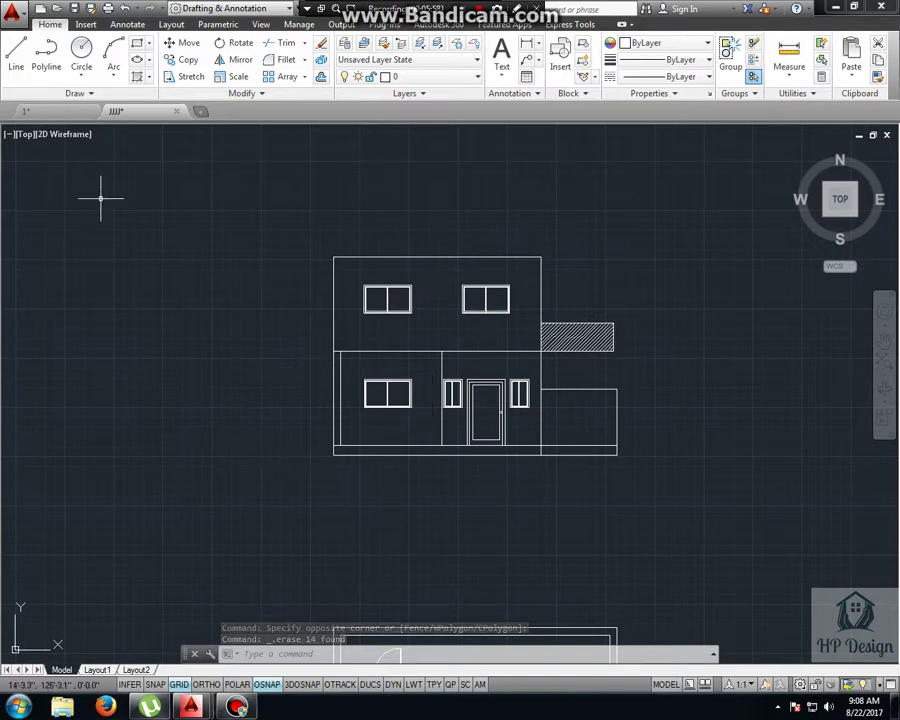
{"action": "left_click", "coordinate": [75, 93]}
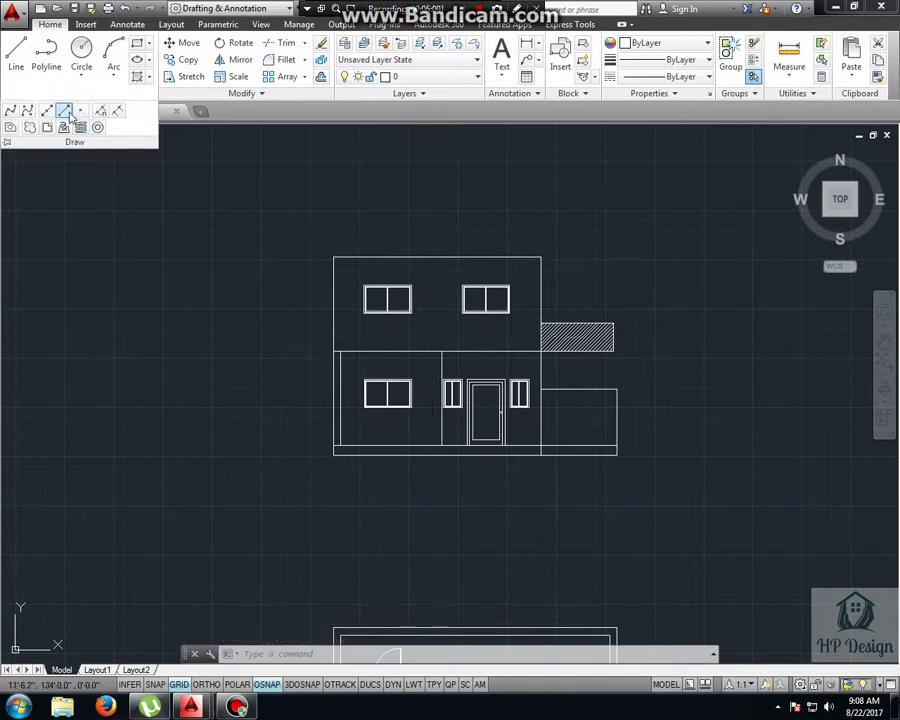
{"action": "left_click", "coordinate": [65, 112]}
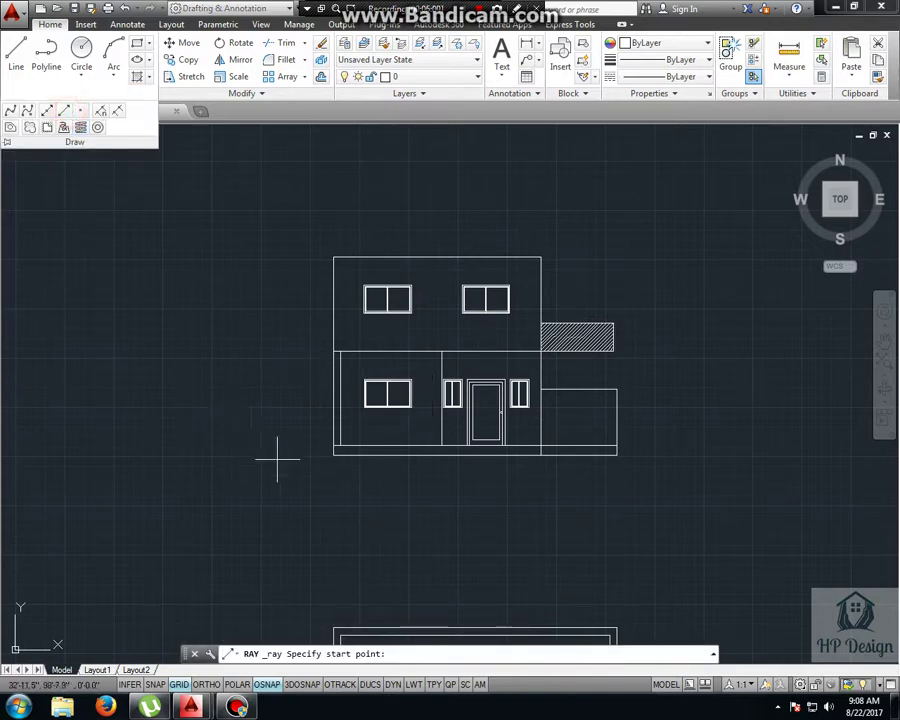
{"action": "left_click", "coordinate": [333, 455]}
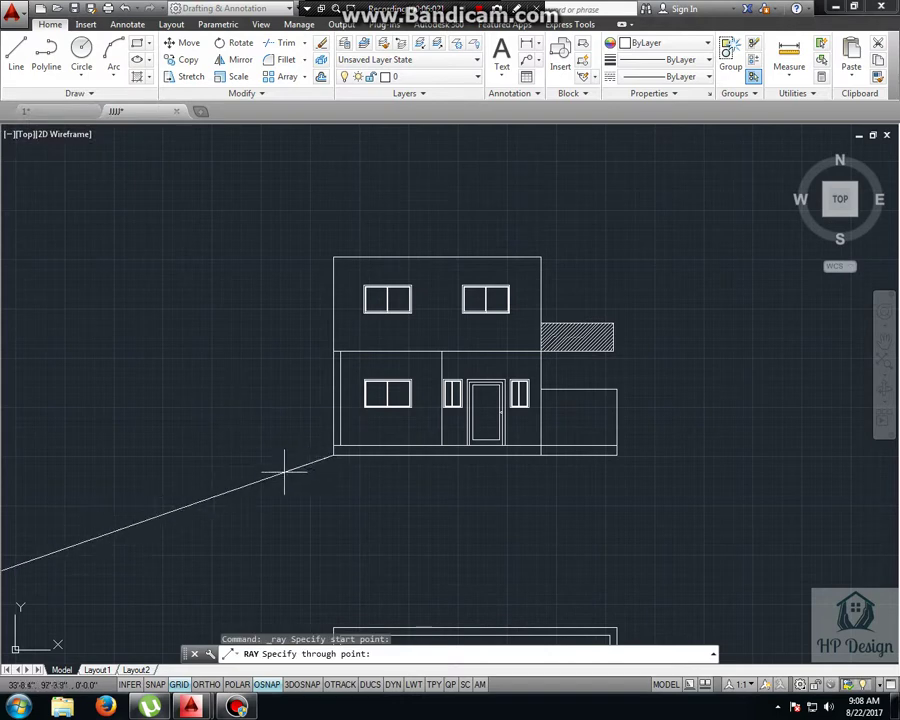
{"action": "left_click", "coordinate": [333, 257]}
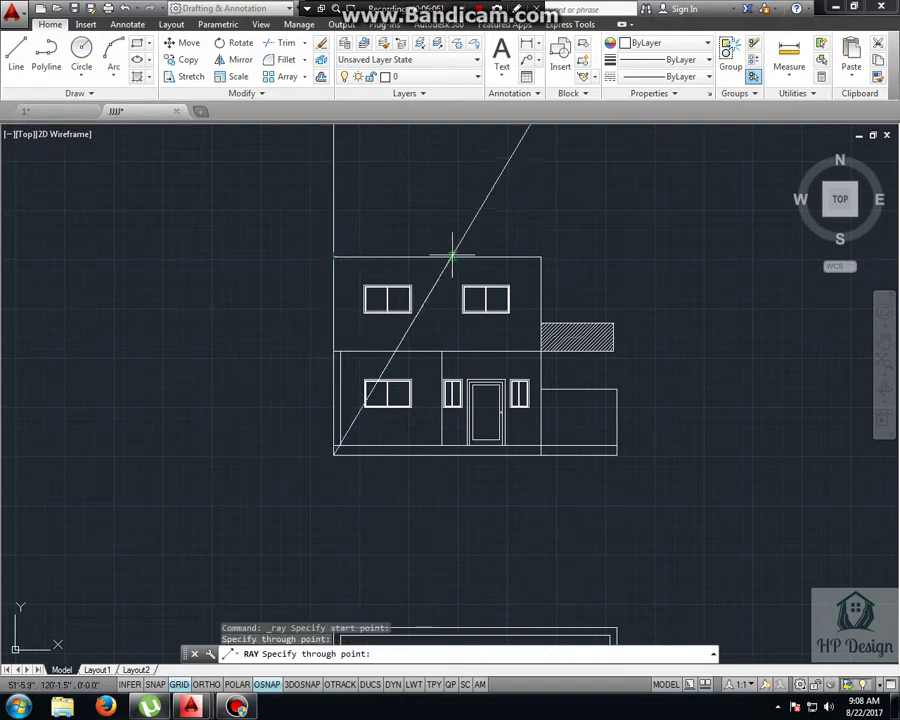
{"action": "key", "text": "Escape"}
Step: Erase the vertical ray using a crossing window
{"action": "scroll", "coordinate": [608, 462], "scroll_direction": "down", "scroll_amount": 5}
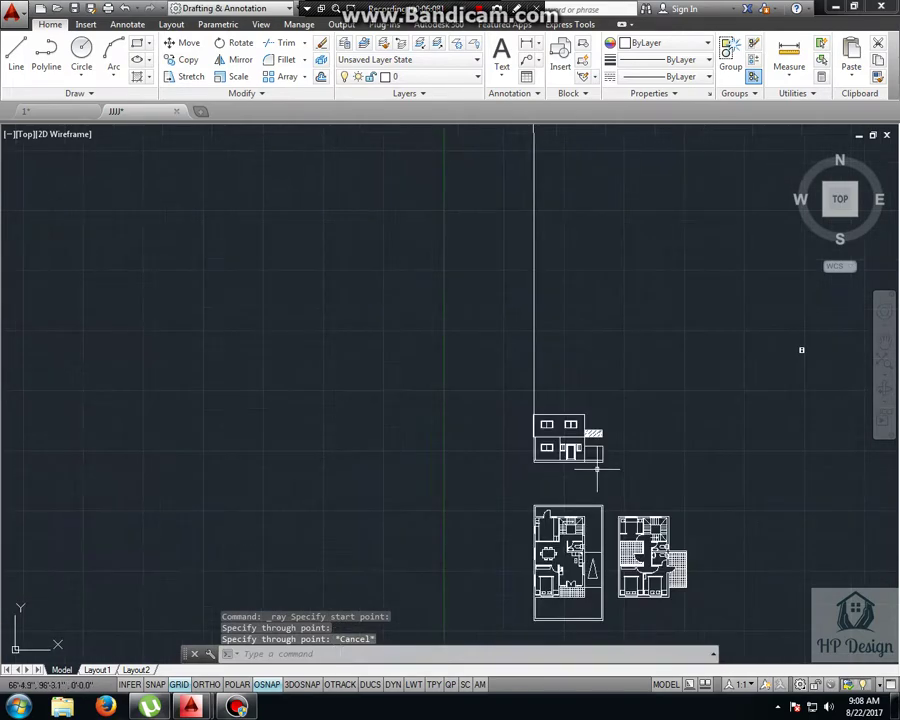
{"action": "scroll", "coordinate": [620, 462], "scroll_direction": "down", "scroll_amount": 1}
{"action": "middle_click_drag", "start_coordinate": [567, 365], "coordinate": [457, 393]}
{"action": "left_click_drag", "start_coordinate": [457, 393], "coordinate": [412, 344]}
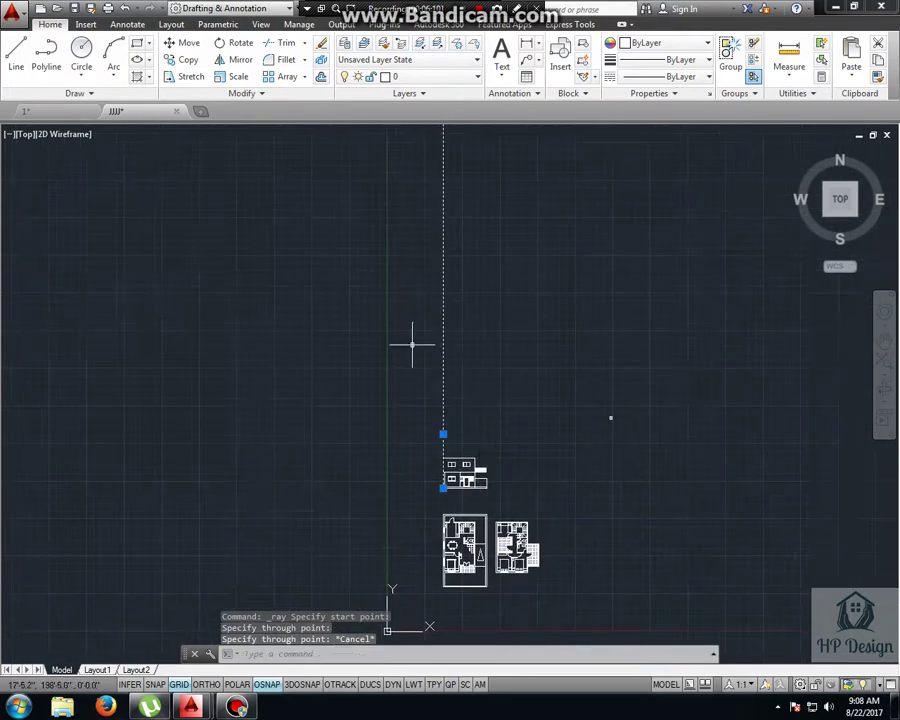
{"action": "key", "text": "Delete"}
Step: Delete the small stray objects and recentre the house elevation
{"action": "scroll", "coordinate": [489, 470], "scroll_direction": "up", "scroll_amount": 5}
{"action": "mouse_move", "coordinate": [489, 472]}
{"action": "middle_mouse_down"}
{"action": "mouse_move", "coordinate": [329, 480]}
{"action": "mouse_move", "coordinate": [85, 528]}
{"action": "middle_mouse_up"}
{"action": "left_click", "coordinate": [627, 358]}
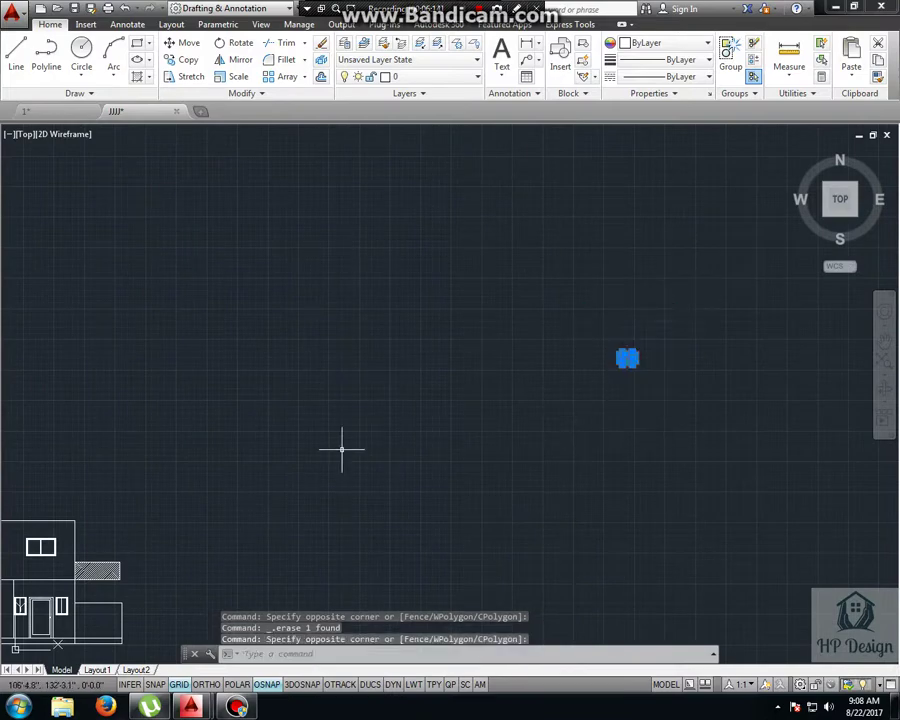
{"action": "key", "text": "Delete"}
{"action": "middle_click_drag", "start_coordinate": [291, 452], "coordinate": [560, 268]}
Step: Launch Wipeout from the expanded Draw panel beside the house elevation
{"action": "scroll", "coordinate": [203, 465], "scroll_direction": "up", "scroll_amount": 2}
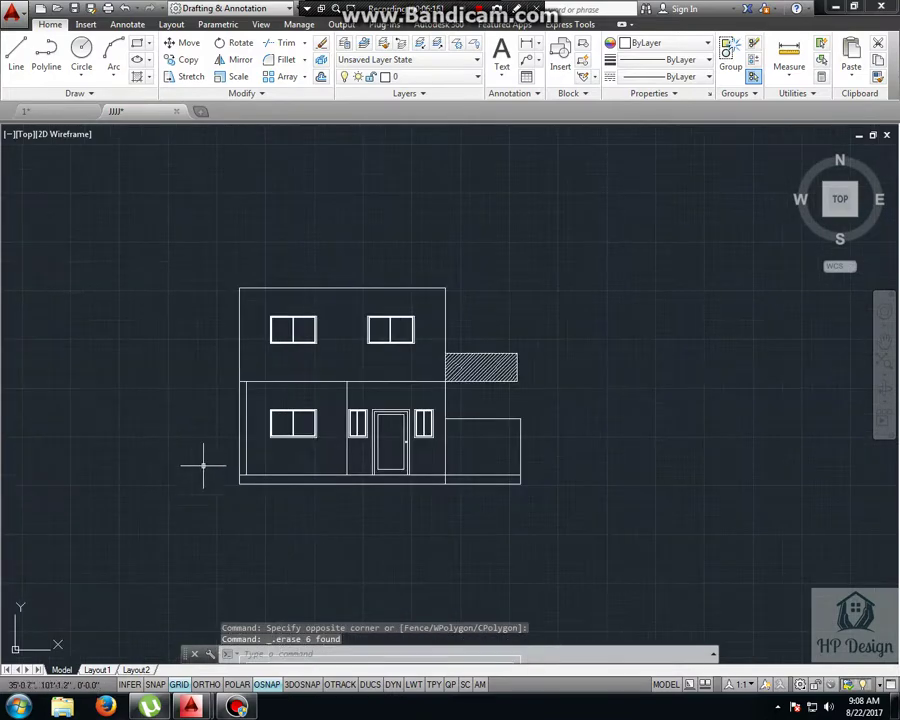
{"action": "left_click", "coordinate": [64, 93]}
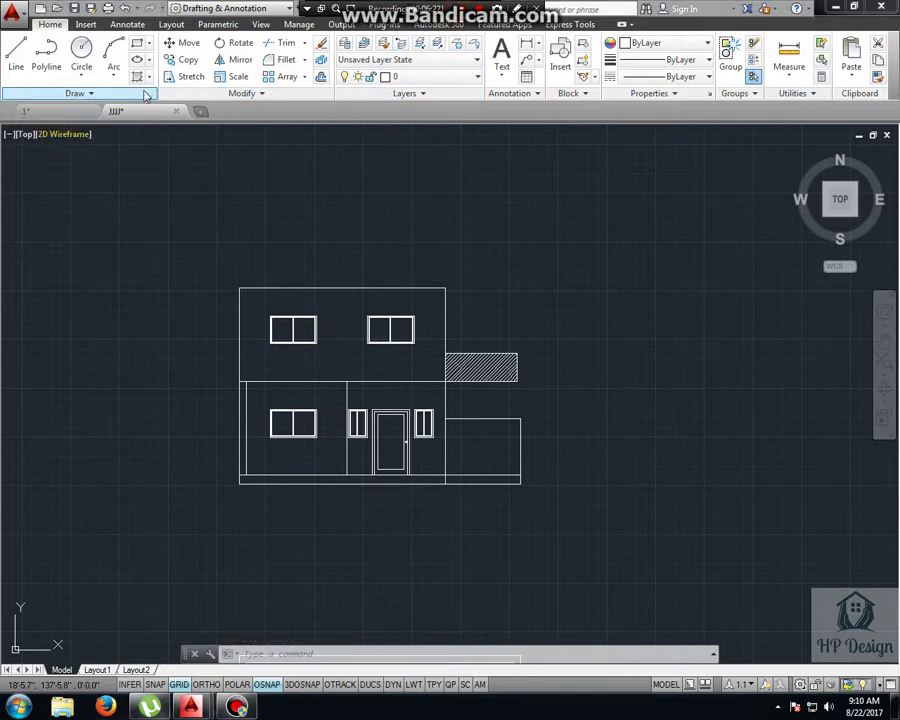
{"action": "left_click", "coordinate": [75, 96]}
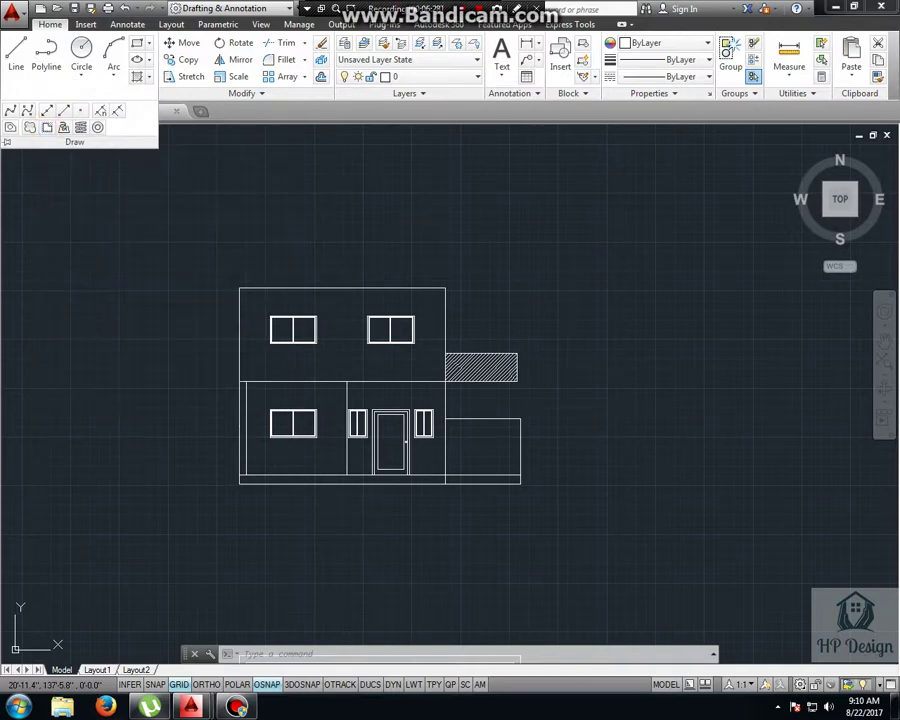
{"action": "left_click", "coordinate": [46, 130]}
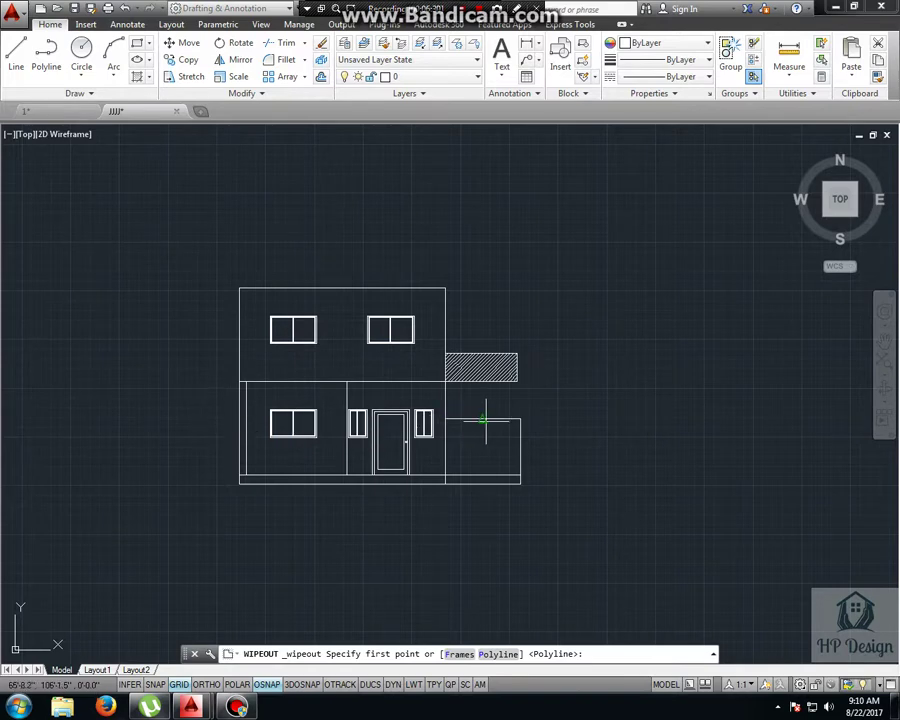
Step: Draw a three-corner wipeout over the lower front of the house
{"action": "left_click", "coordinate": [239, 421]}
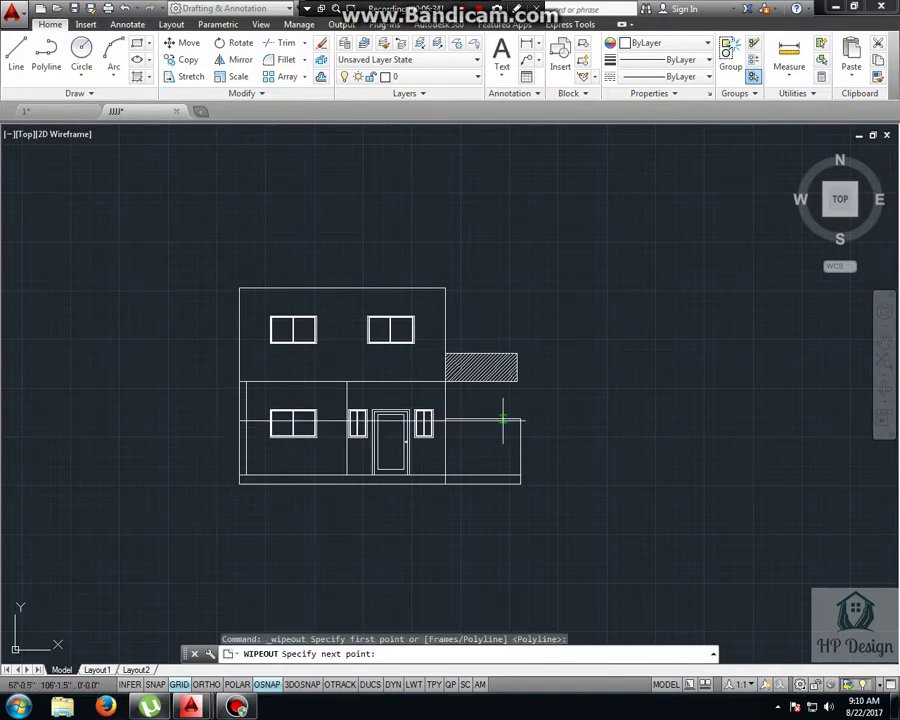
{"action": "left_click", "coordinate": [519, 481]}
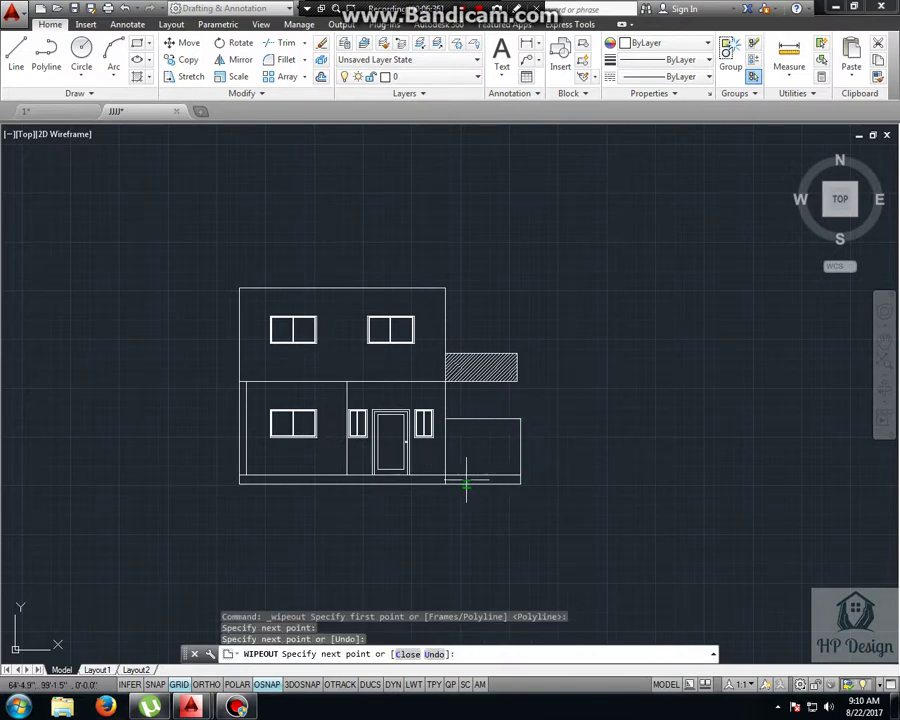
{"action": "left_click", "coordinate": [239, 484]}
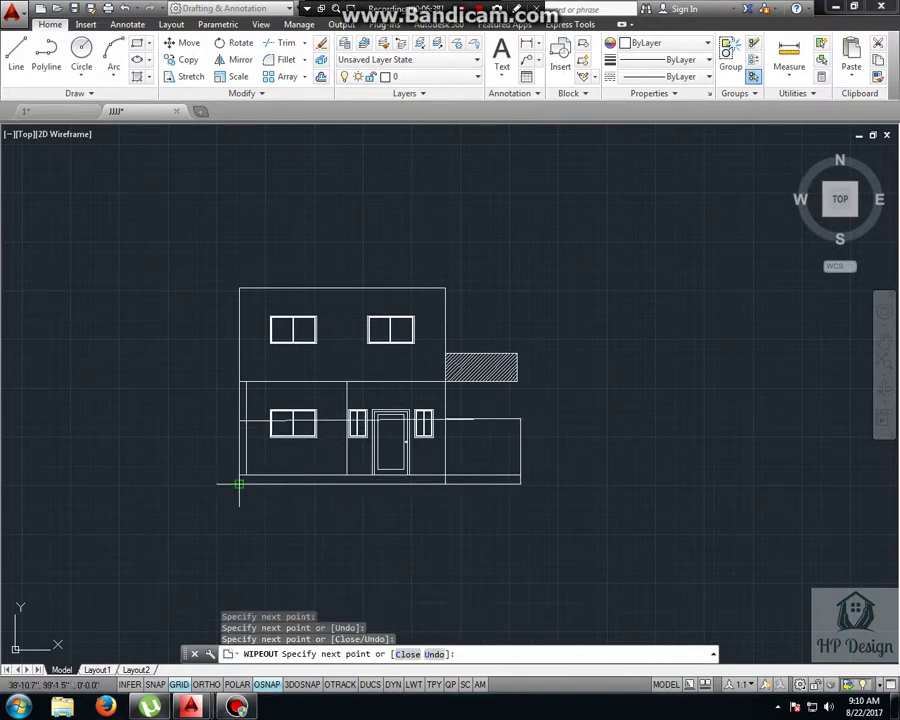
{"action": "key", "text": "Return"}
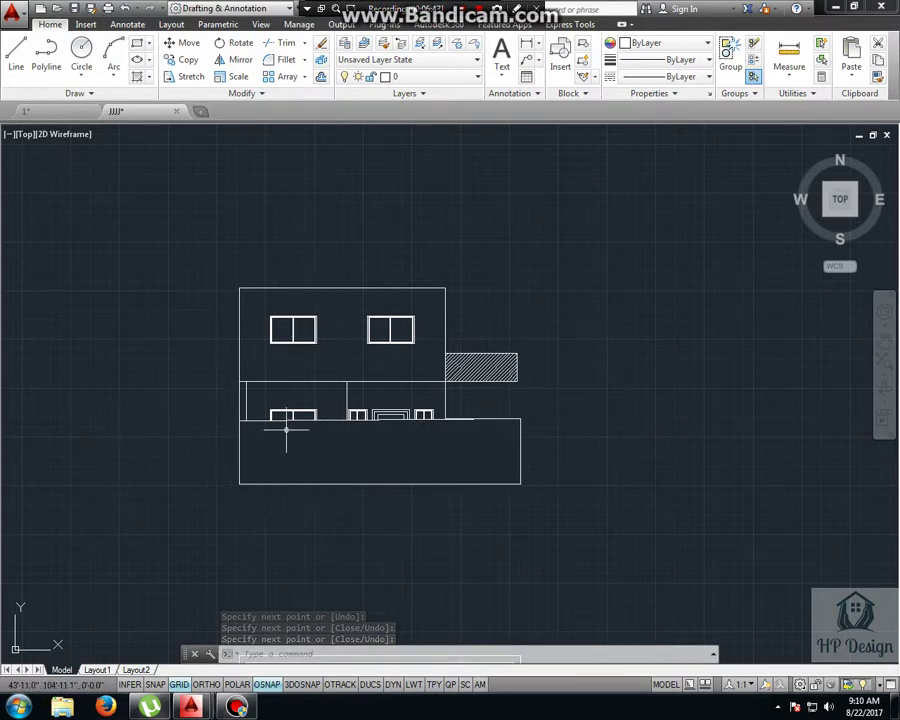
{"action": "key", "text": "Return"}
Step: Erase the wipeout, undo the erase, and reselect it with a window
{"action": "left_click", "coordinate": [254, 420]}
{"action": "key", "text": "Delete"}
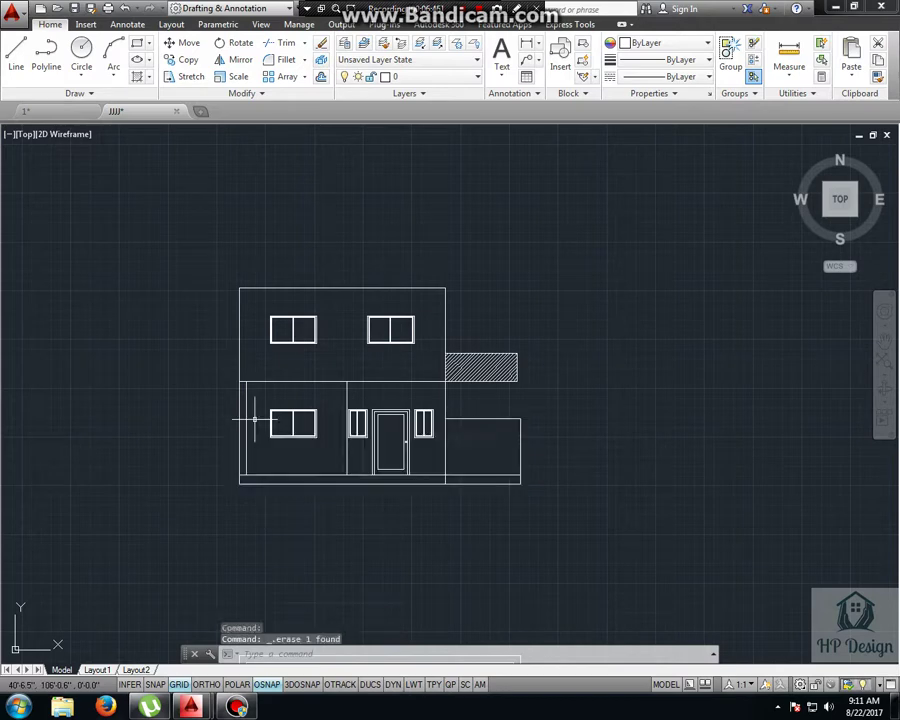
{"action": "key", "text": "ctrl+z"}
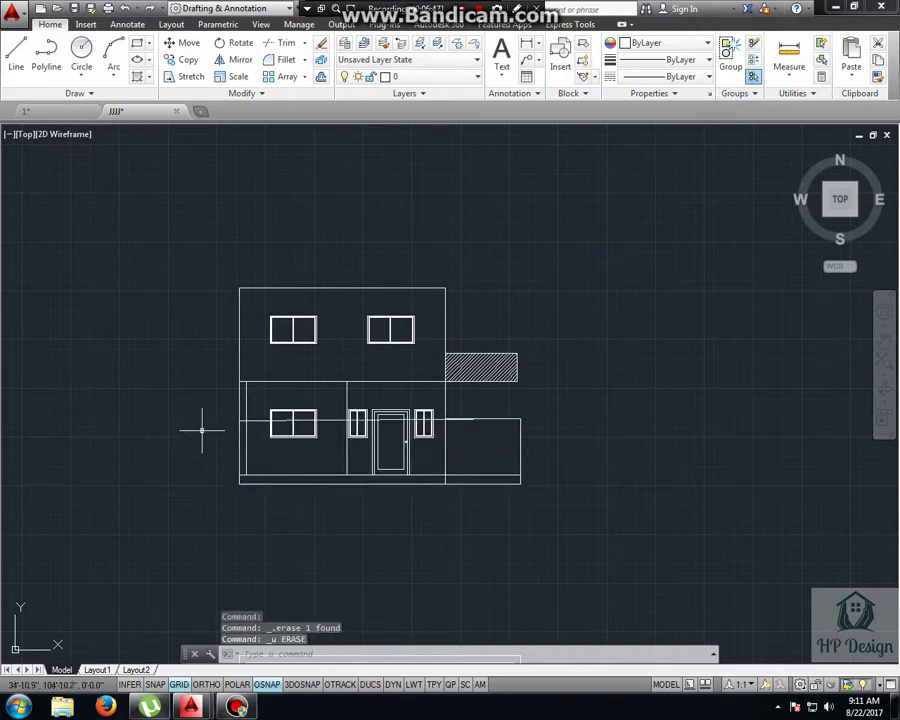
{"action": "key", "text": "Escape"}
{"action": "left_click", "coordinate": [238, 460]}
{"action": "left_click", "coordinate": [256, 420]}
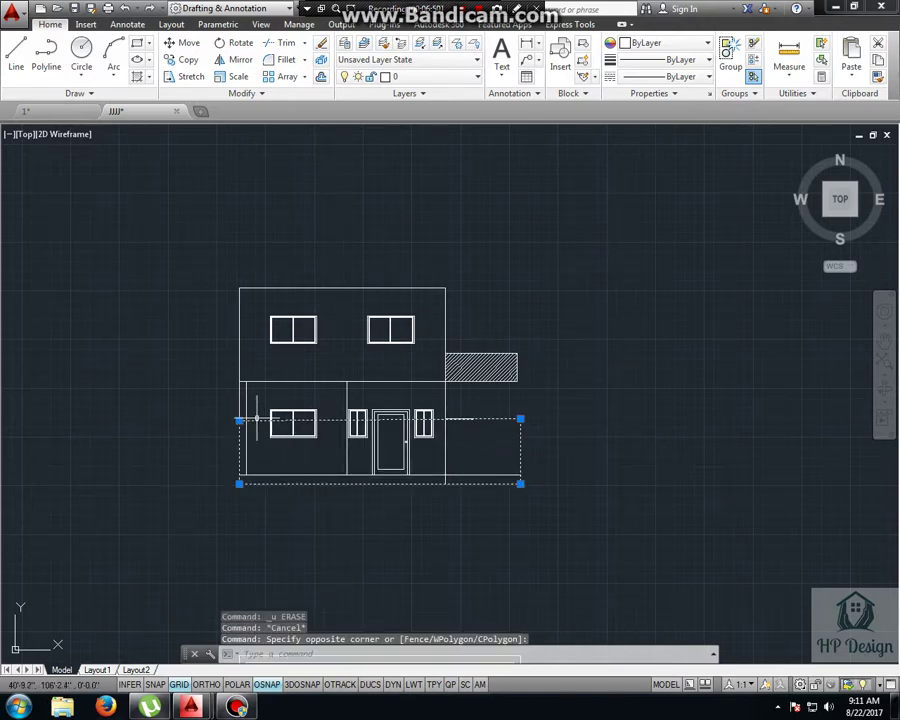
Step: Delete the wipeout, then place thirteen scattered point markers above the two horizontal lines
{"action": "key", "text": "Delete"}
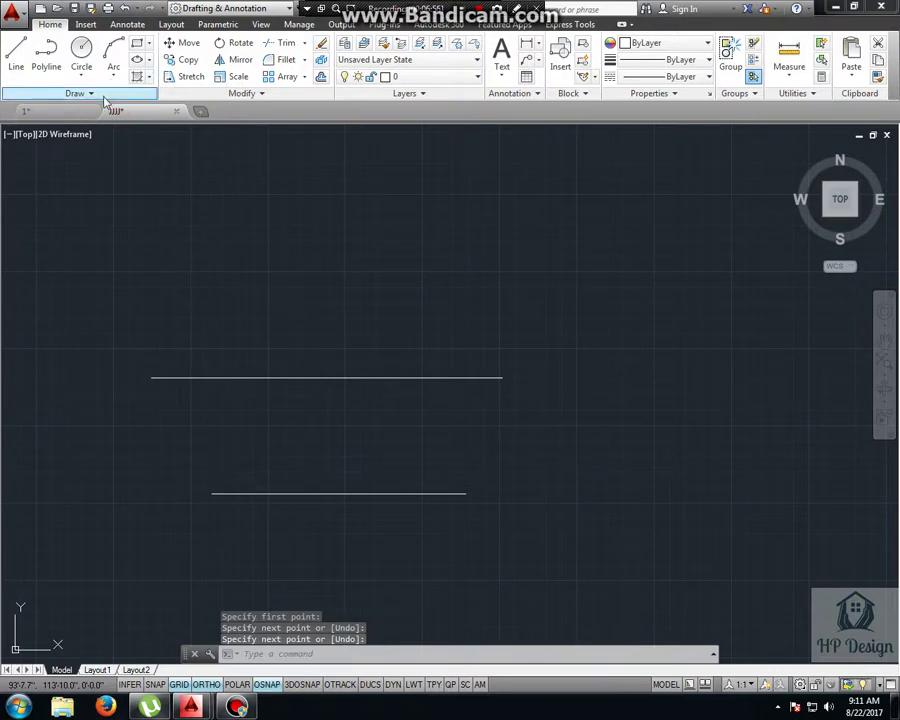
{"action": "left_click", "coordinate": [95, 93]}
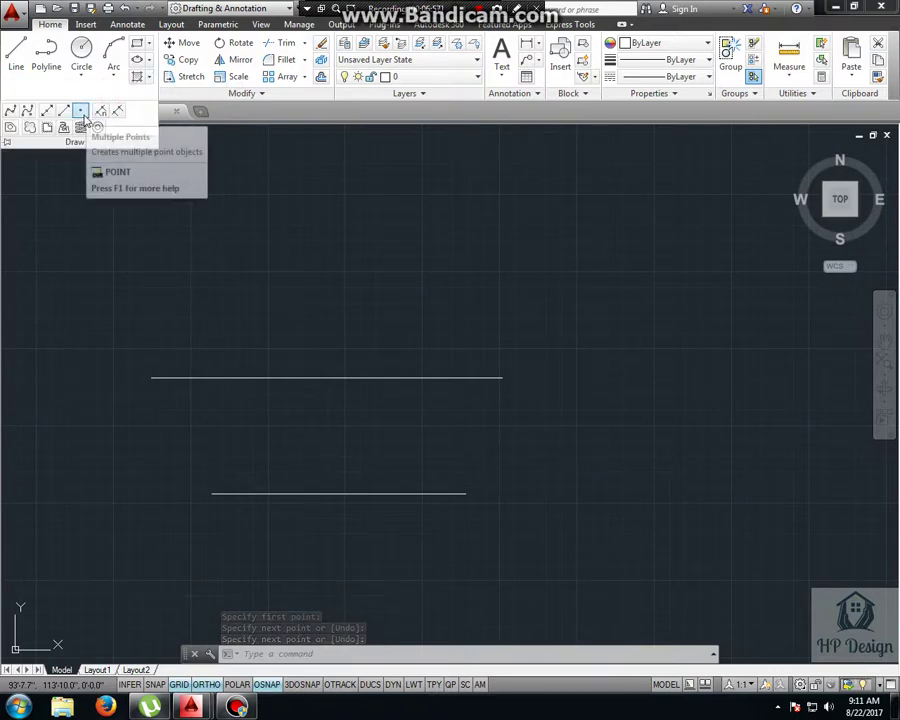
{"action": "left_click", "coordinate": [80, 116]}
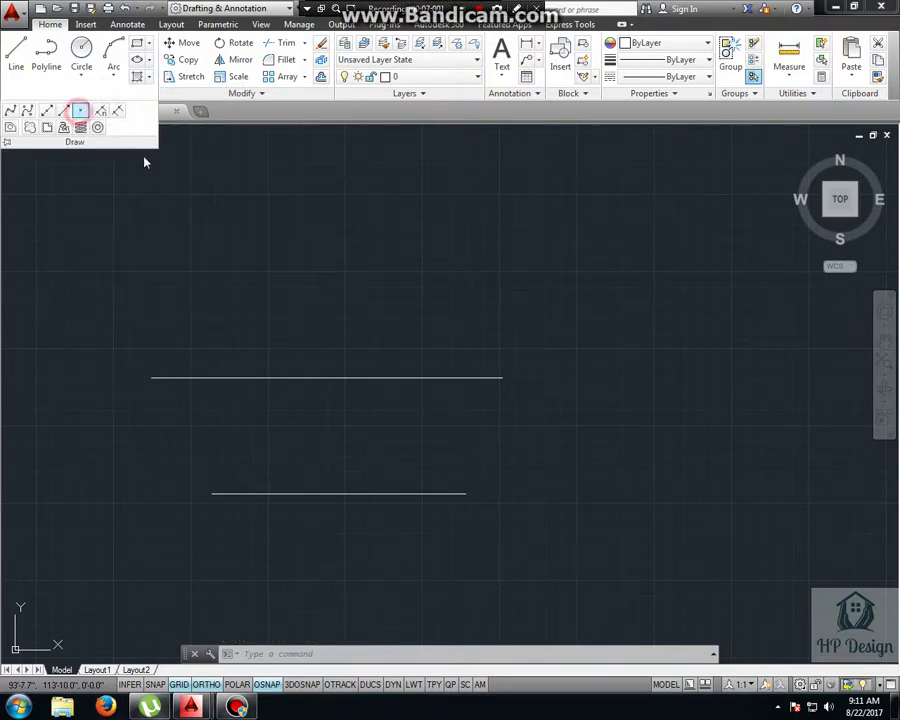
{"action": "left_click", "coordinate": [203, 169]}
{"action": "left_click", "coordinate": [309, 171]}
{"action": "left_click", "coordinate": [405, 179]}
{"action": "left_click", "coordinate": [524, 192]}
{"action": "left_click", "coordinate": [567, 219]}
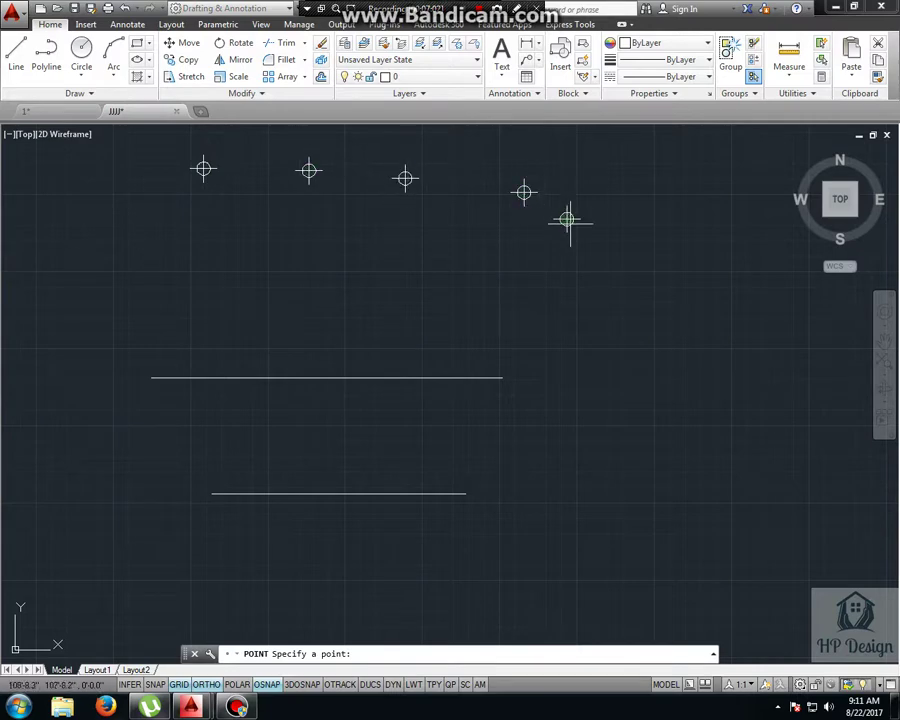
{"action": "left_click", "coordinate": [555, 269]}
{"action": "left_click", "coordinate": [366, 247]}
{"action": "left_click", "coordinate": [222, 246]}
{"action": "left_click", "coordinate": [117, 264]}
{"action": "left_click", "coordinate": [324, 305]}
{"action": "left_click", "coordinate": [450, 311]}
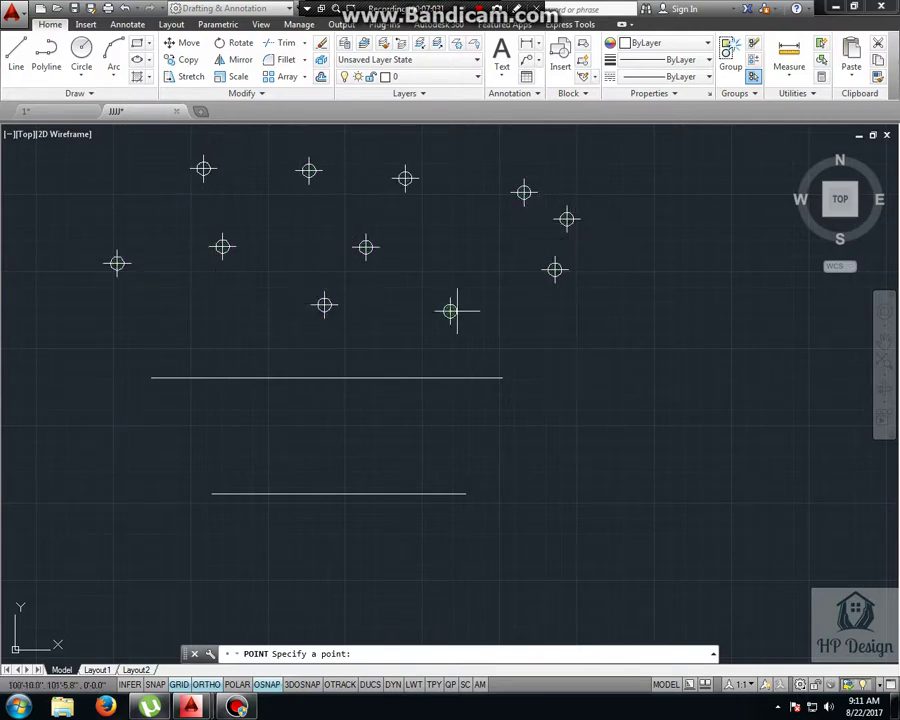
{"action": "left_click", "coordinate": [559, 335]}
{"action": "left_click", "coordinate": [619, 340]}
{"action": "key", "text": "Escape"}
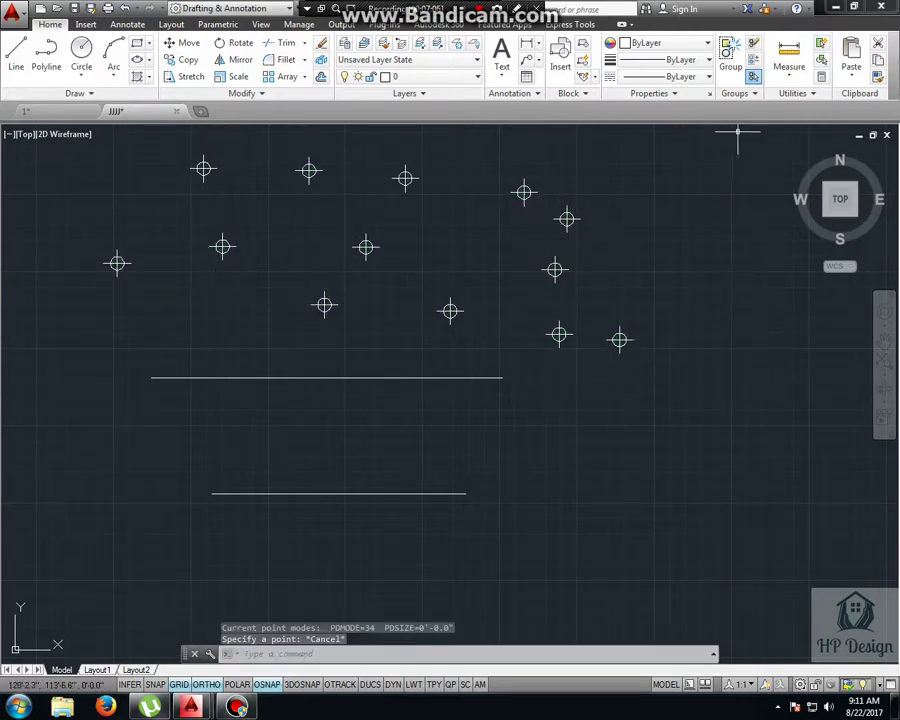
Step: Set the point style to circle-with-cross, trying boxed-X first, using the DP command
{"action": "left_click", "coordinate": [806, 93]}
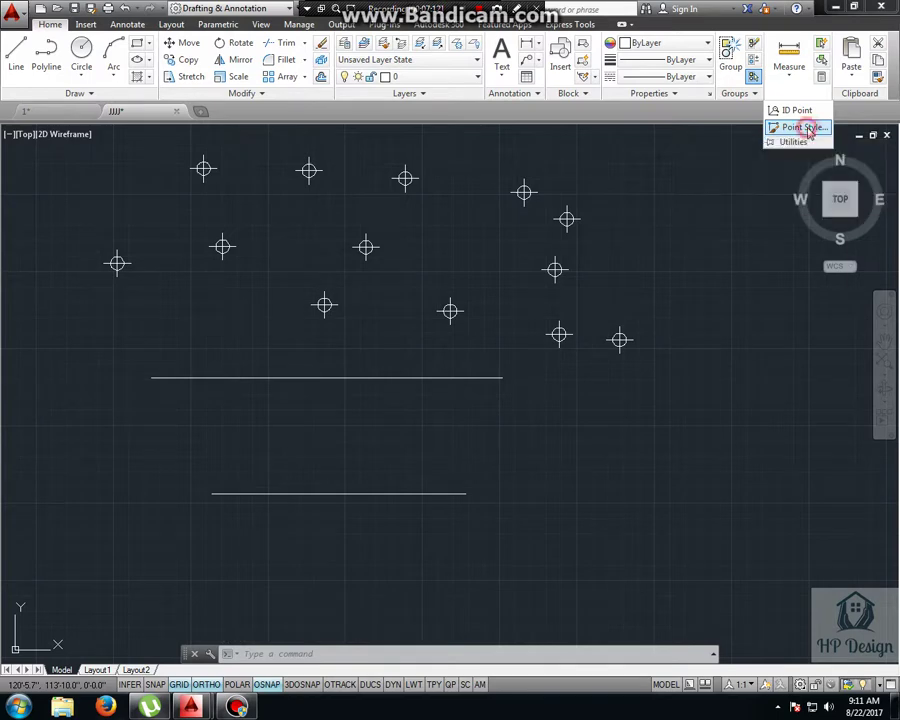
{"action": "left_click", "coordinate": [801, 128]}
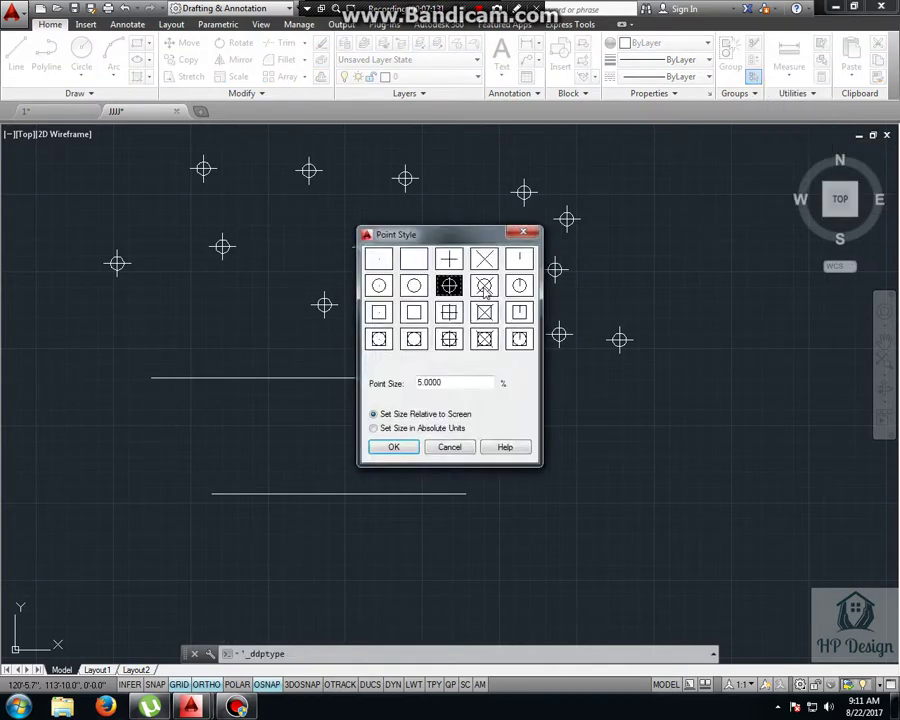
{"action": "left_click", "coordinate": [519, 287]}
{"action": "left_click", "coordinate": [484, 312]}
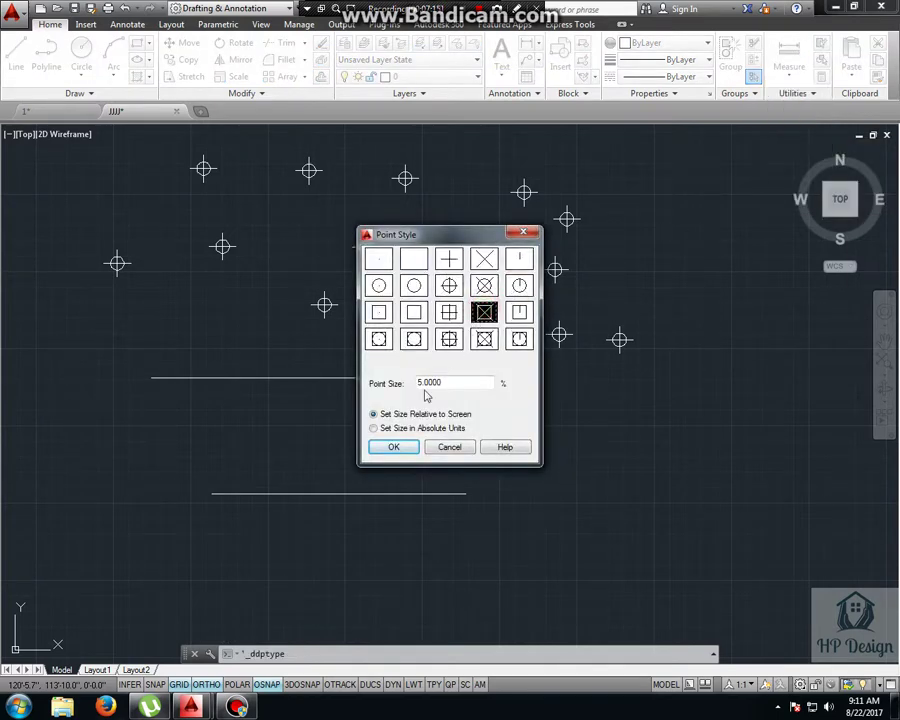
{"action": "left_click", "coordinate": [394, 447]}
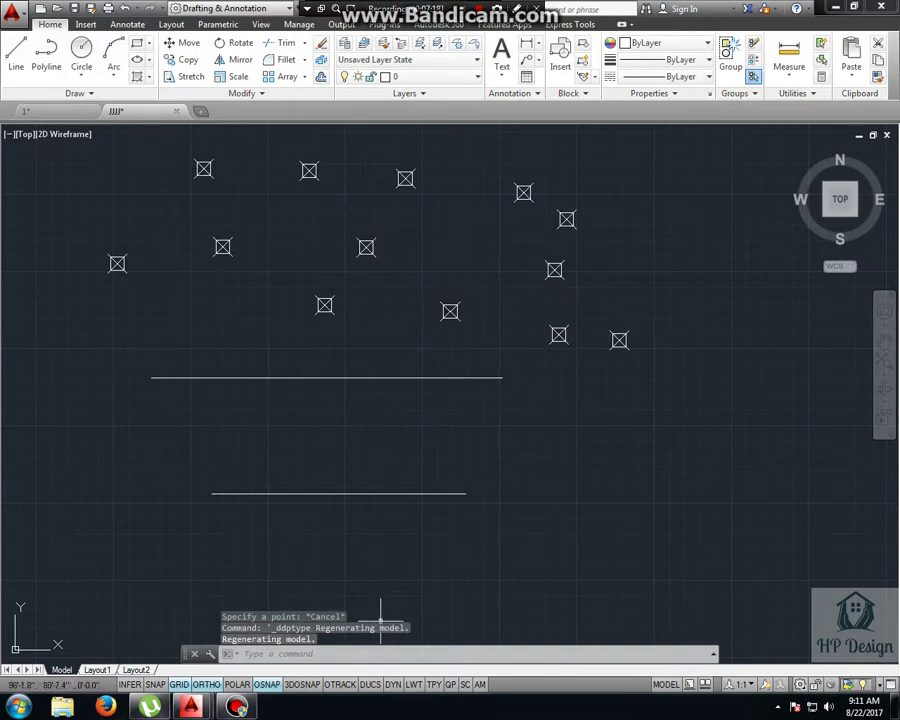
{"action": "left_click", "coordinate": [347, 651]}
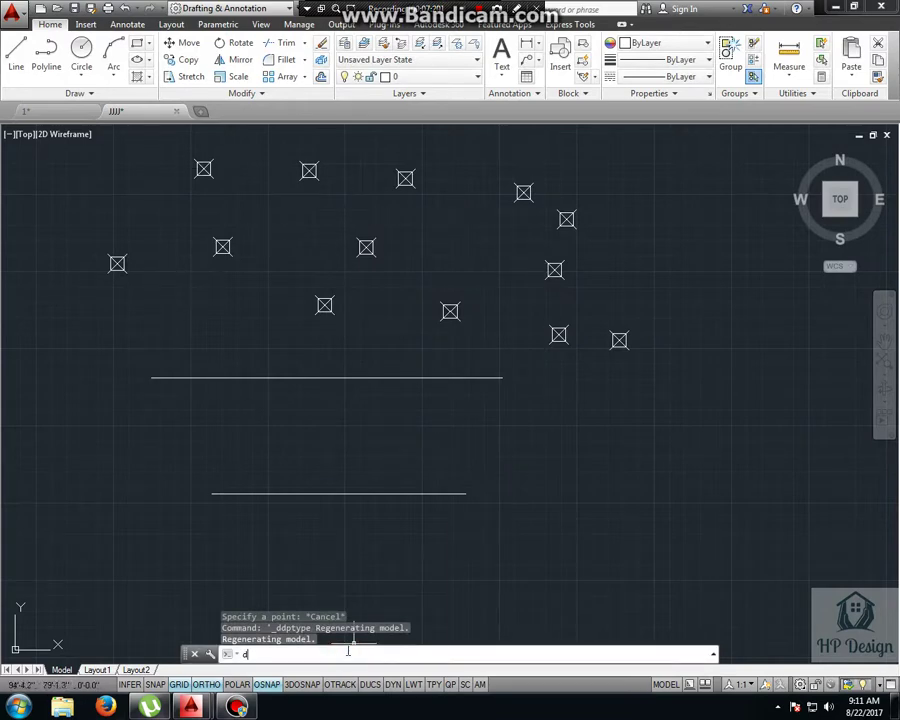
{"action": "type", "text": "d"}
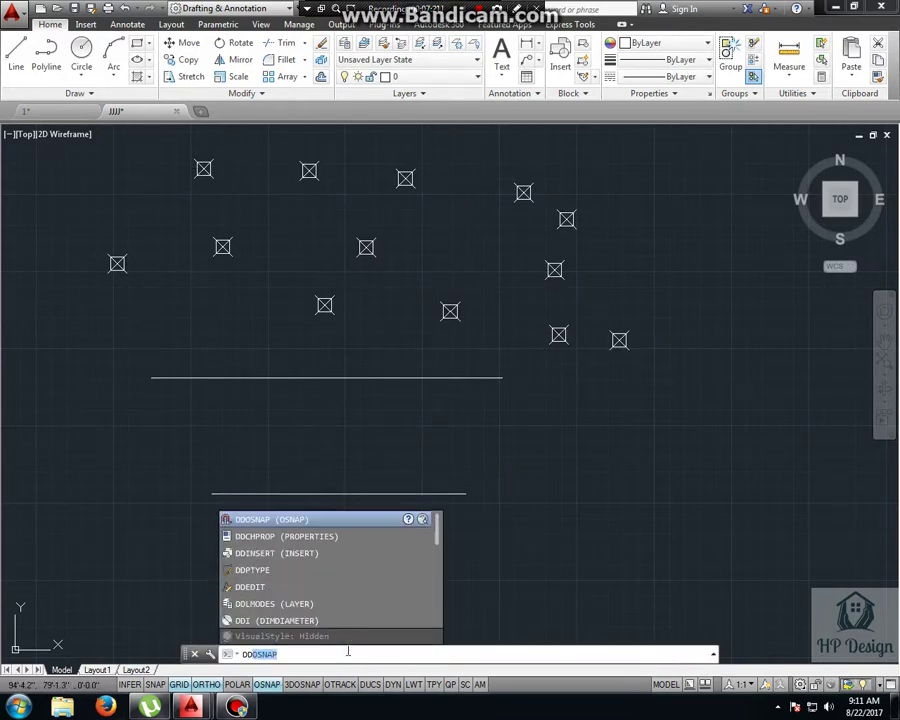
{"action": "type", "text": "p"}
{"action": "key", "text": "Return"}
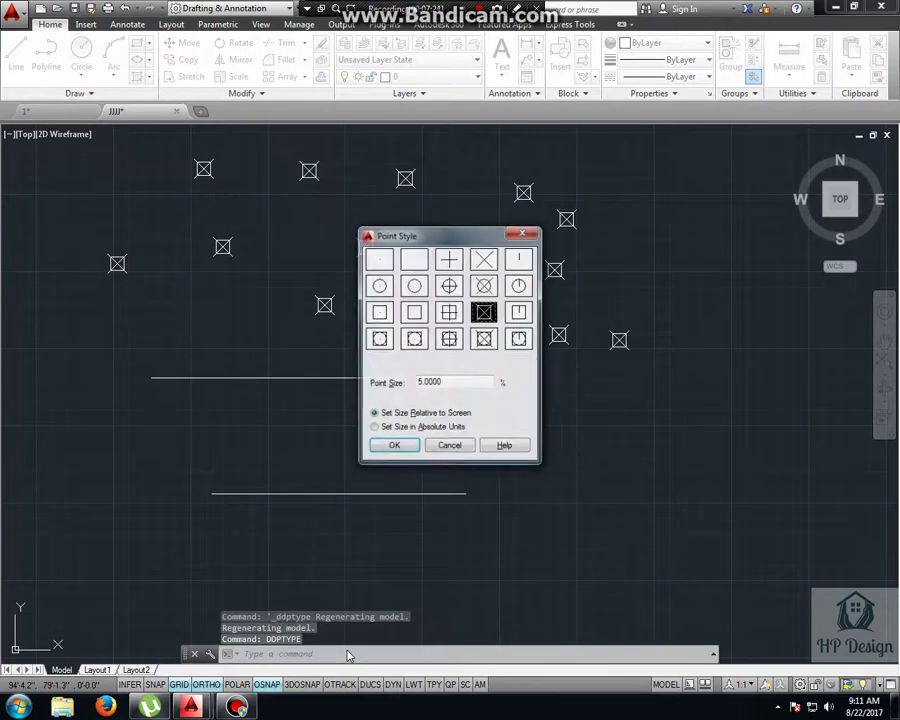
{"action": "left_click", "coordinate": [450, 287]}
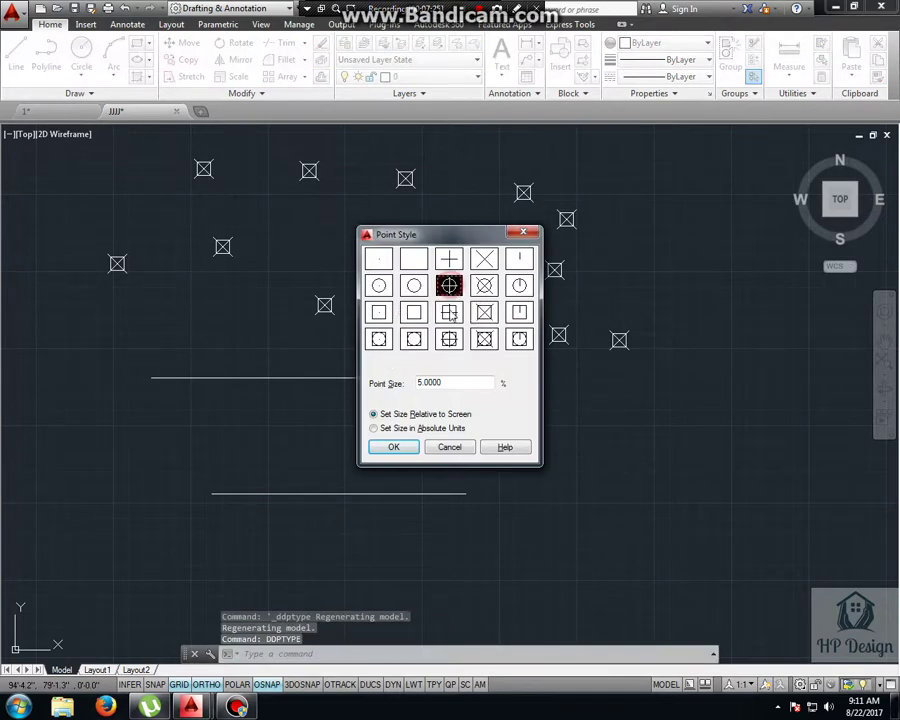
{"action": "left_click", "coordinate": [402, 451]}
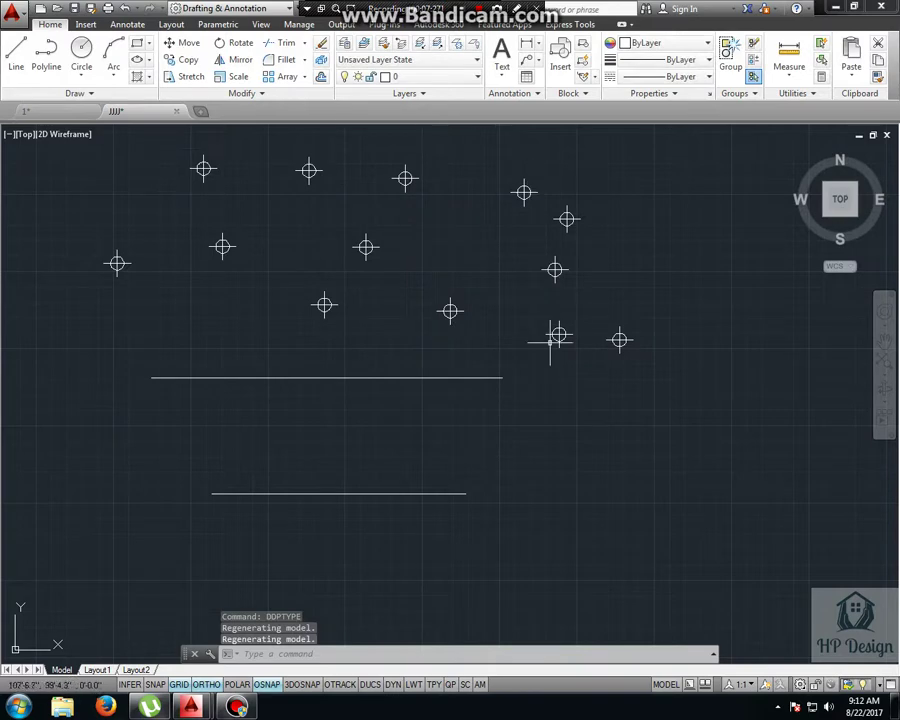
Step: Erase all the practice points, leaving only the two horizontal lines
{"action": "left_click", "coordinate": [627, 171]}
{"action": "left_click", "coordinate": [135, 302]}
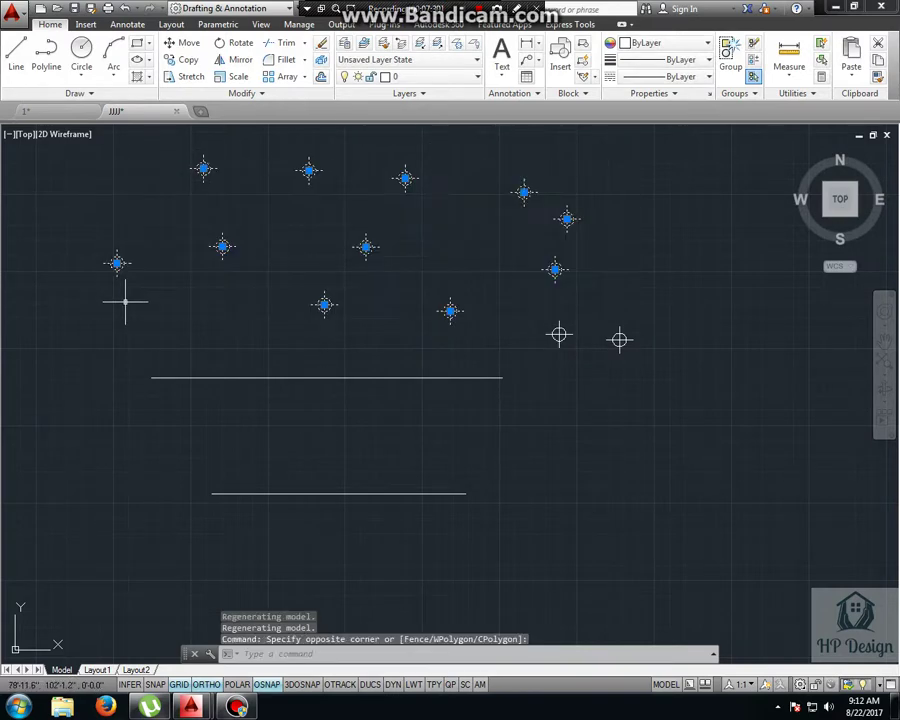
{"action": "key", "text": "Delete"}
{"action": "left_click", "coordinate": [676, 302]}
{"action": "left_click", "coordinate": [528, 358]}
{"action": "key", "text": "Delete"}
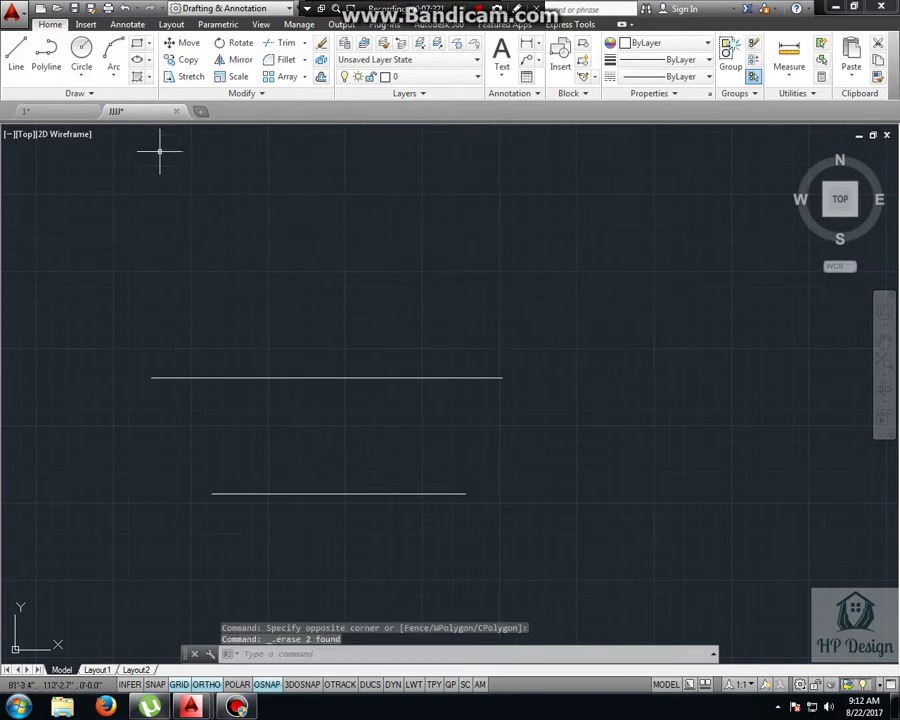
Step: Divide the upper horizontal line into 5 equal segments, placing four circled-cross points
{"action": "left_click", "coordinate": [120, 94]}
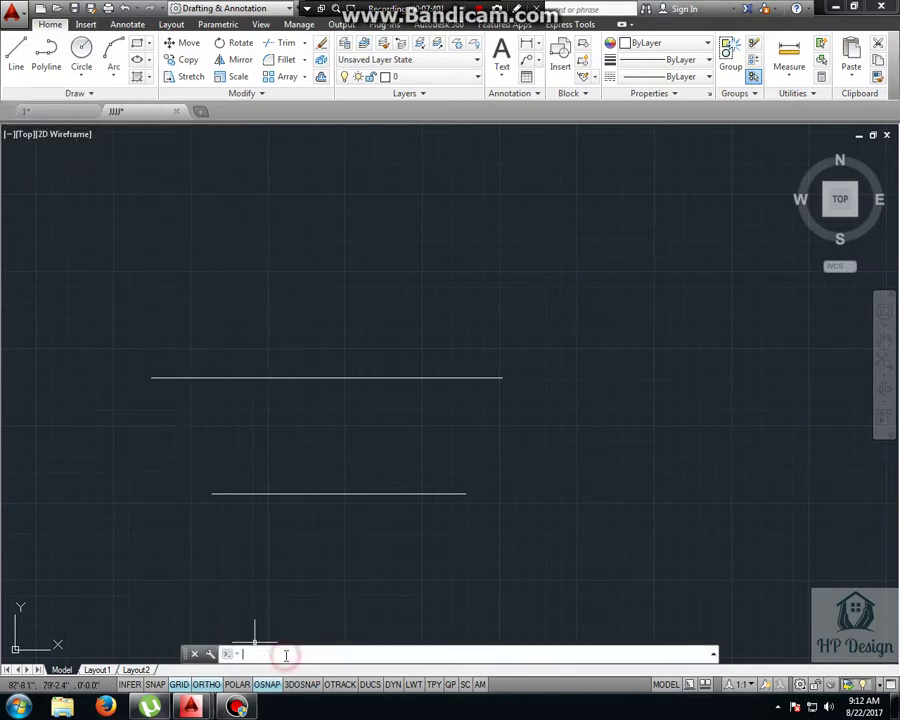
{"action": "type", "text": "div"}
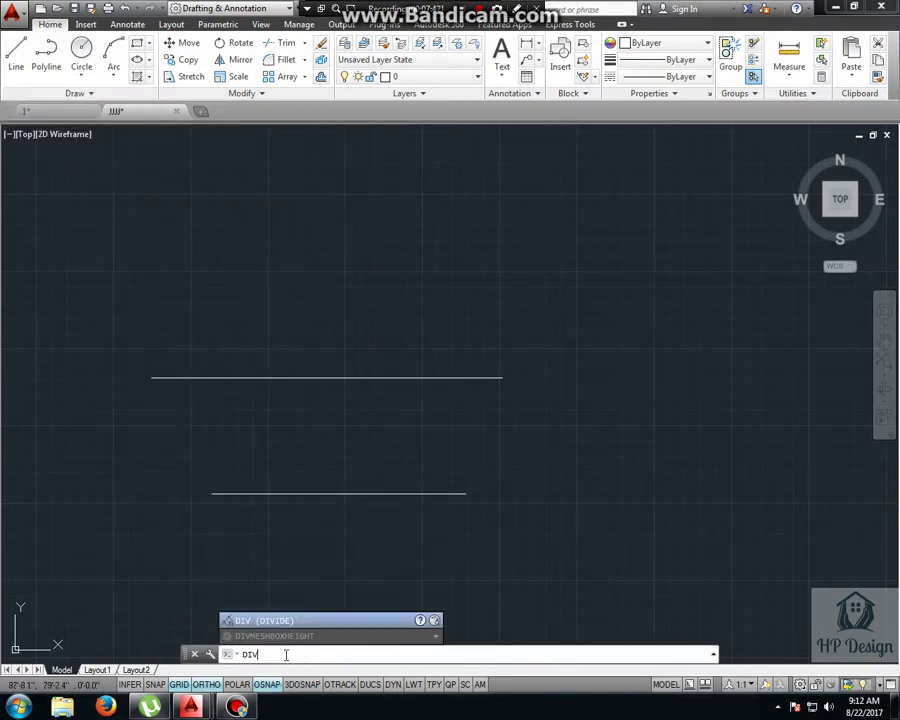
{"action": "key", "text": "Return"}
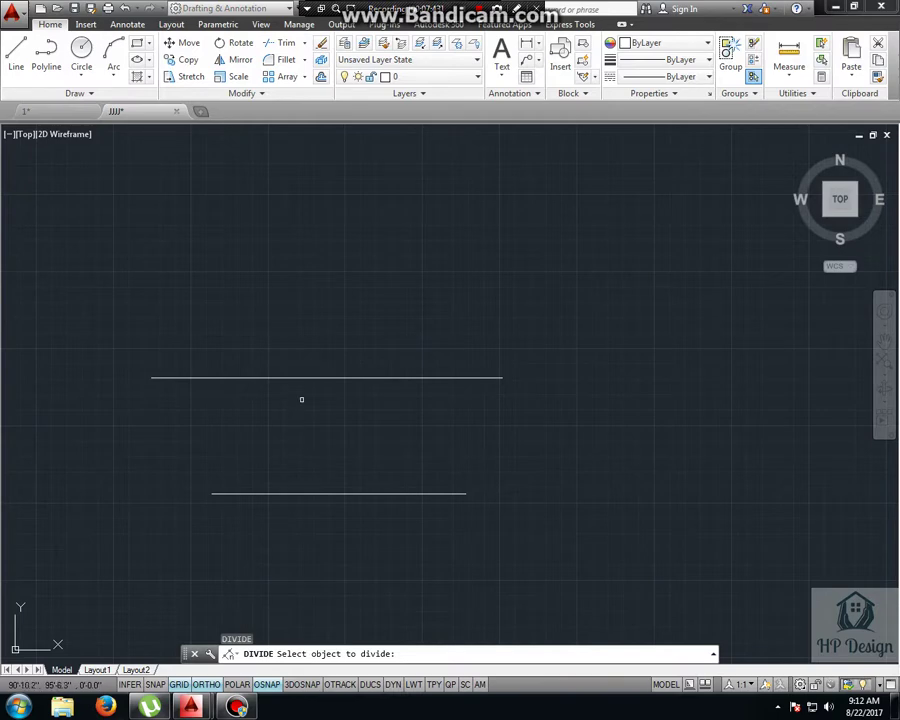
{"action": "left_click", "coordinate": [301, 377]}
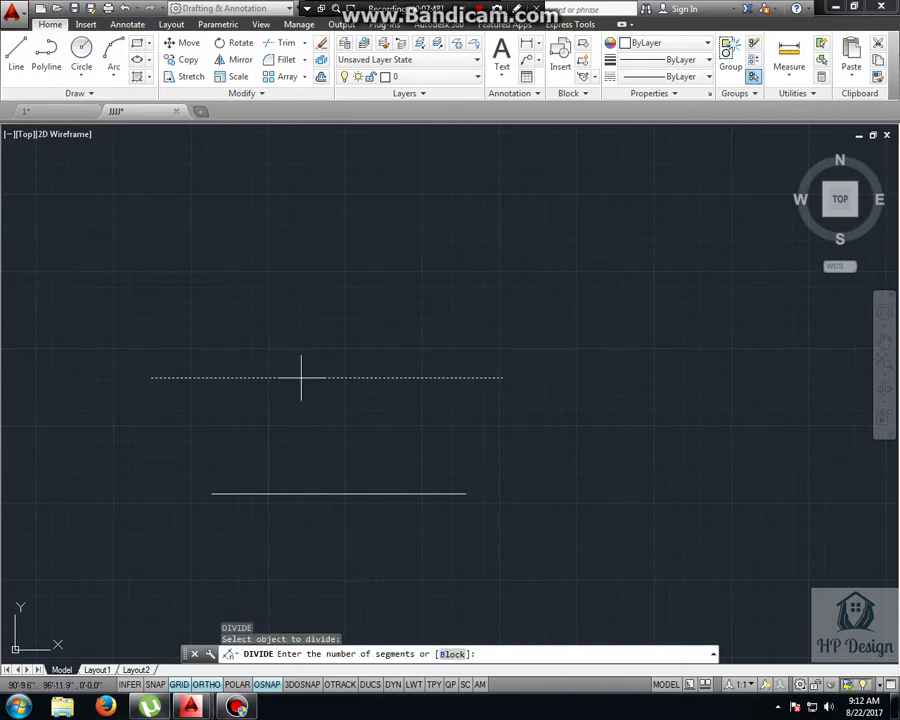
{"action": "type", "text": "5"}
{"action": "key", "text": "Return"}
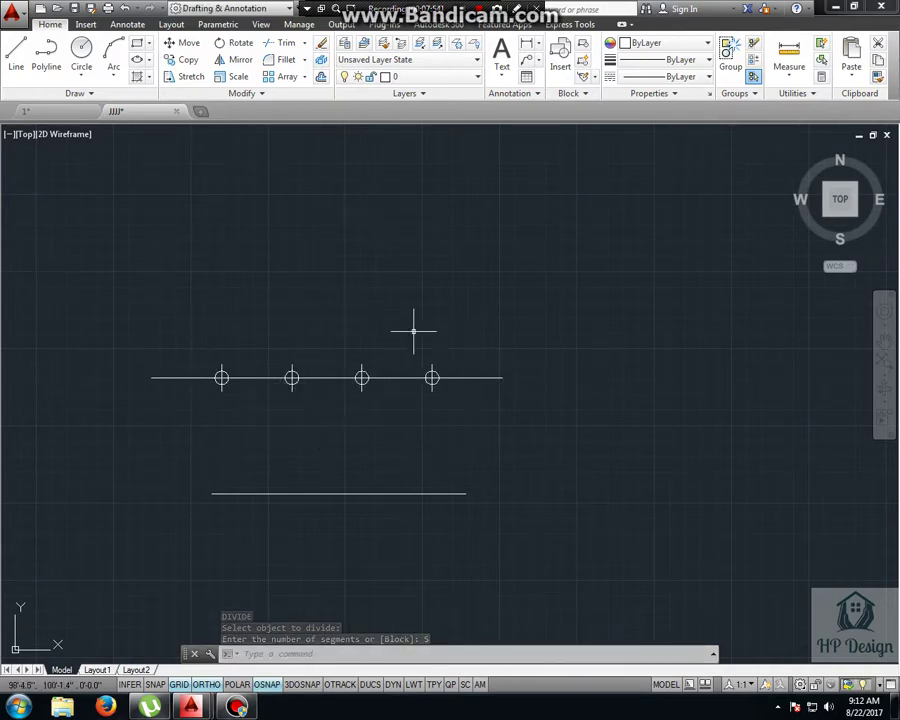
{"action": "left_click", "coordinate": [129, 91]}
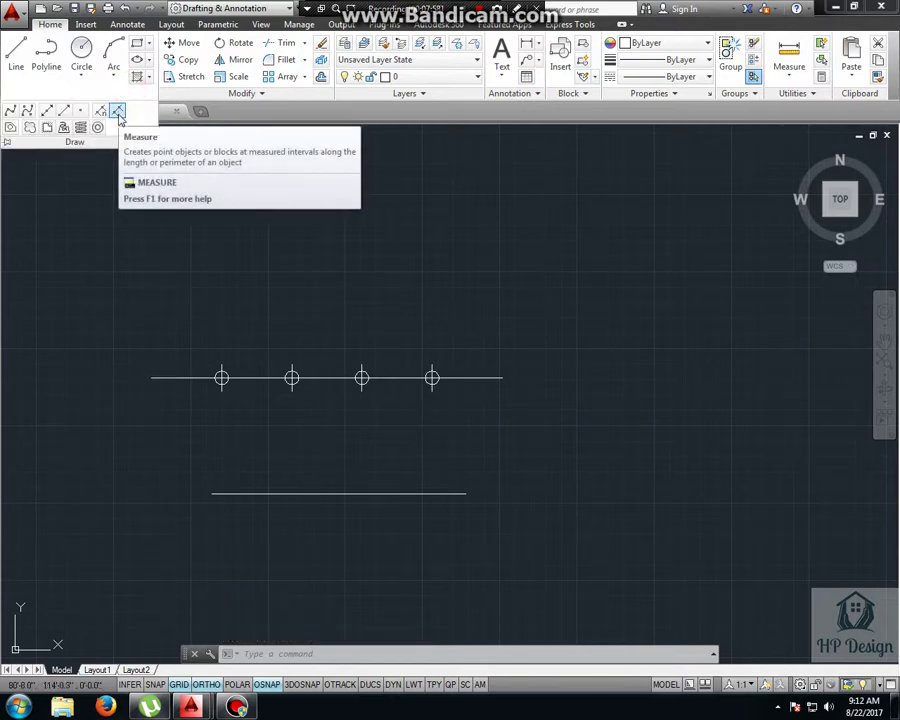
{"action": "mouse_move", "coordinate": [117, 110]}
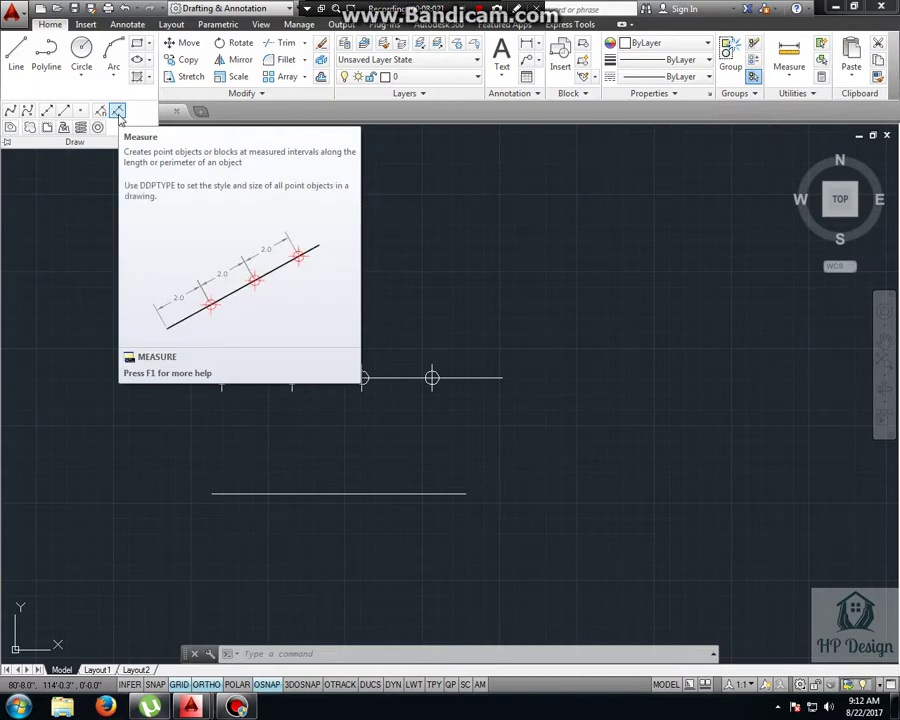
Step: Measure the lower line, placing points every 3'
{"action": "left_click", "coordinate": [117, 111]}
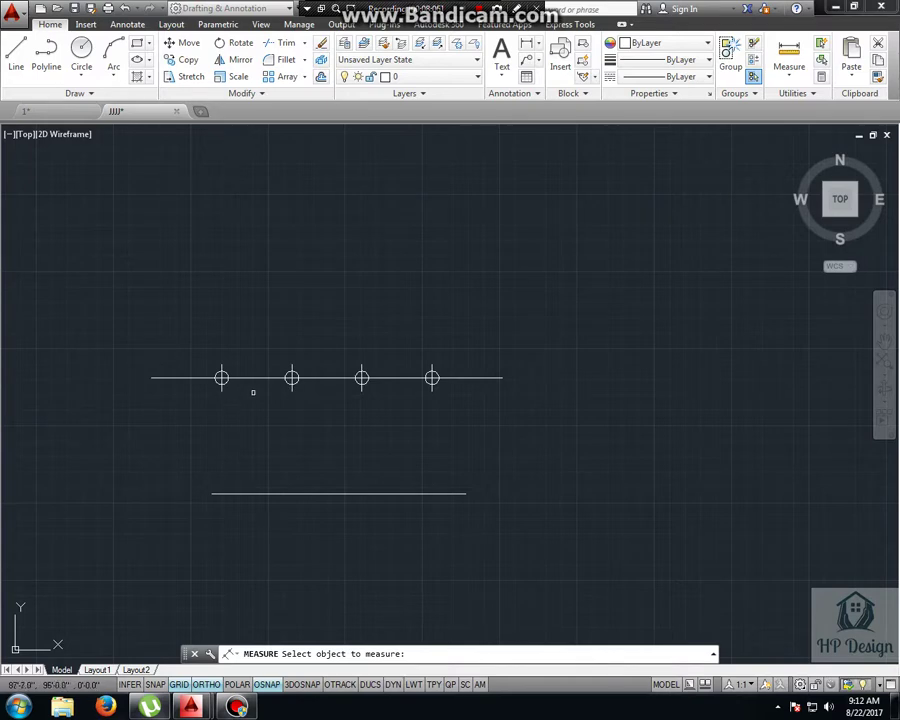
{"action": "left_click", "coordinate": [276, 493]}
{"action": "type", "text": "3'"}
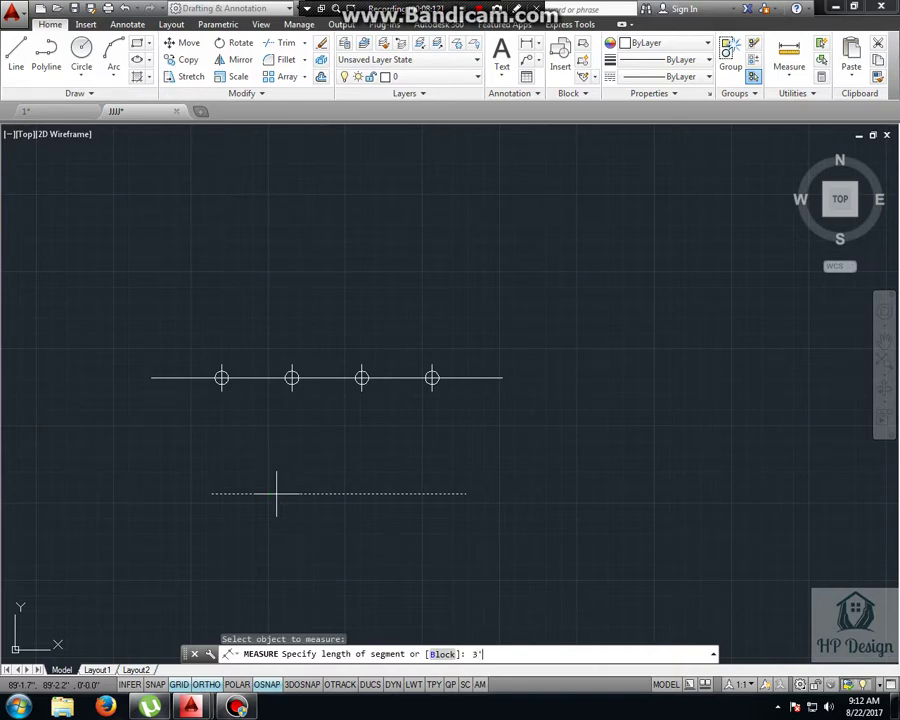
{"action": "key", "text": "Return"}
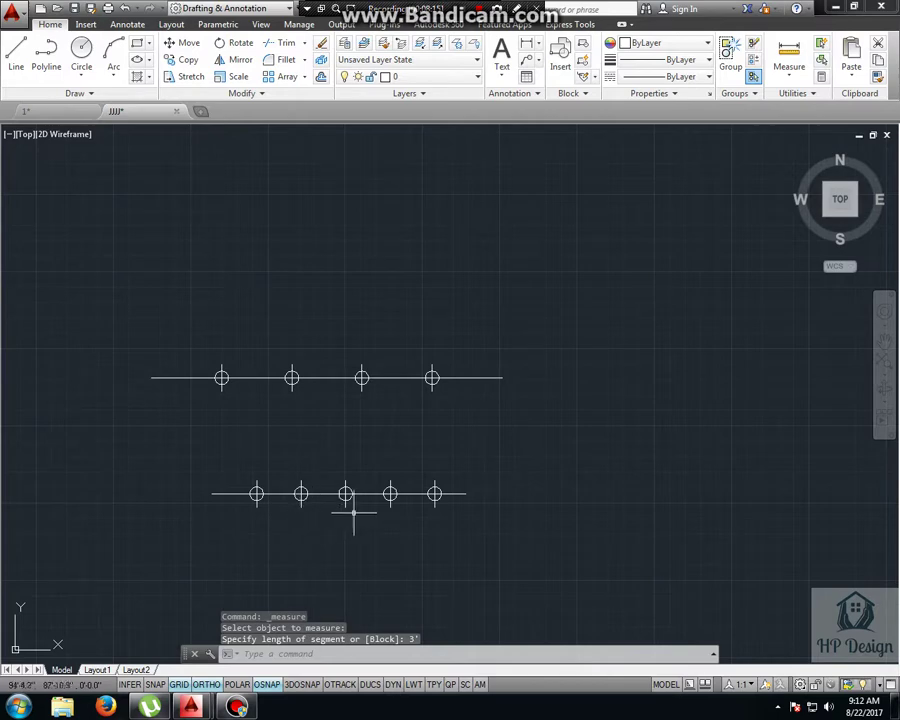
Step: Erase both practice lines with their points and pan to the floor plan
{"action": "left_click", "coordinate": [572, 299]}
{"action": "left_click", "coordinate": [143, 525]}
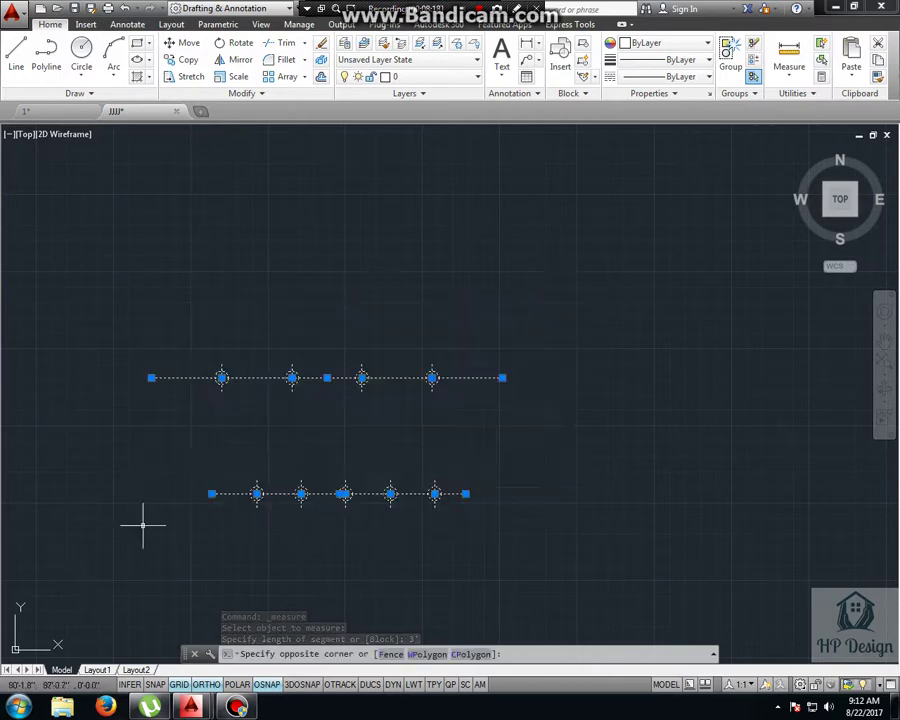
{"action": "key", "text": "Delete"}
{"action": "middle_click_drag", "start_coordinate": [206, 544], "coordinate": [546, 312]}
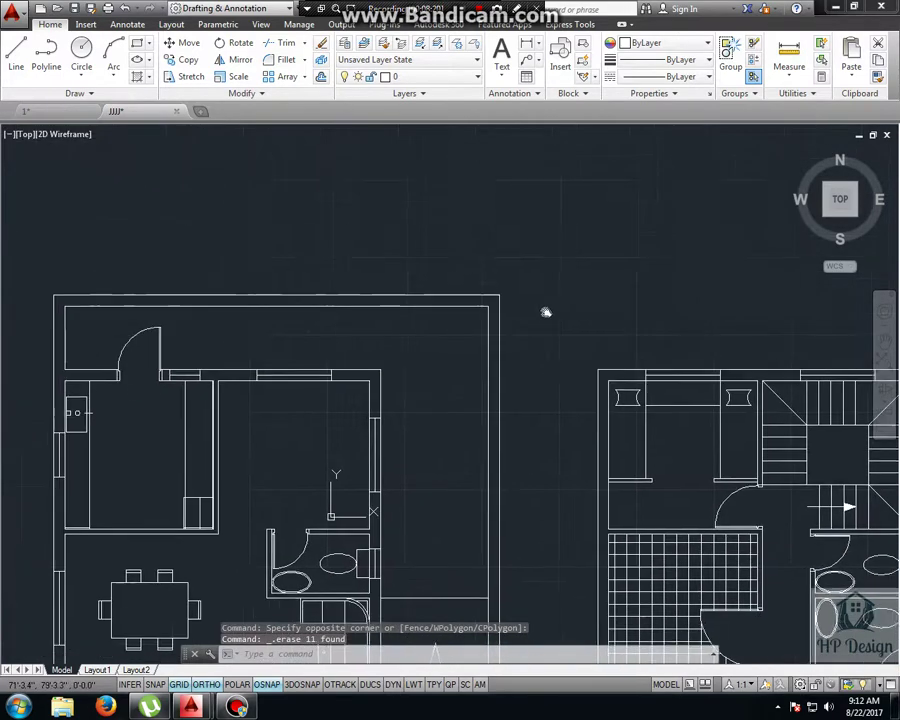
Step: Offset the room's left, top and right inner walls inward by 3
{"action": "scroll", "coordinate": [290, 450], "scroll_direction": "up", "scroll_amount": 4}
{"action": "middle_click_drag", "start_coordinate": [290, 450], "coordinate": [398, 366]}
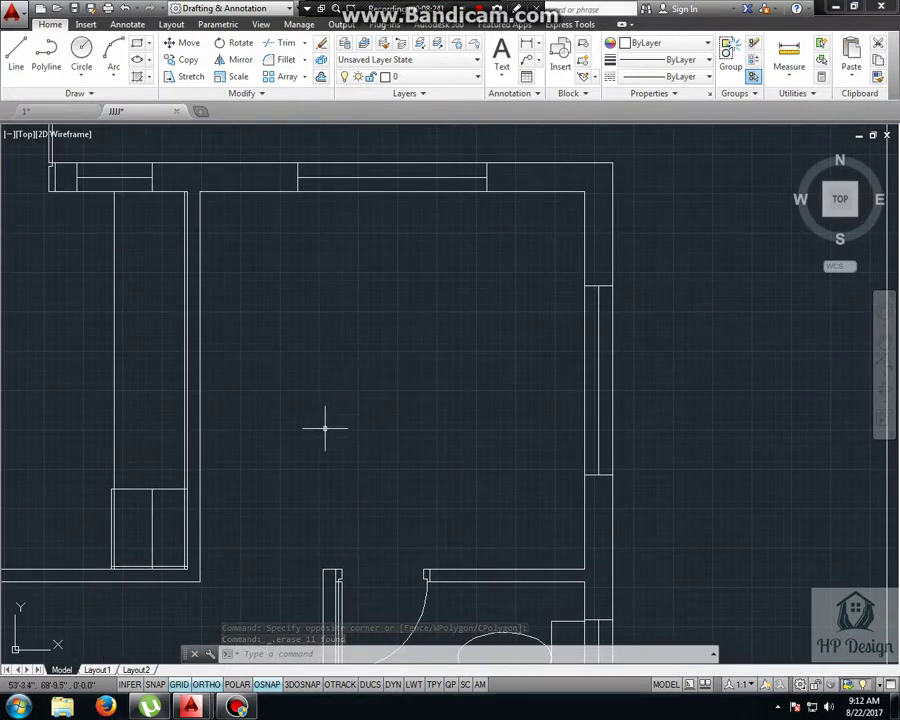
{"action": "type", "text": "o"}
{"action": "key", "text": "Return"}
{"action": "type", "text": "3"}
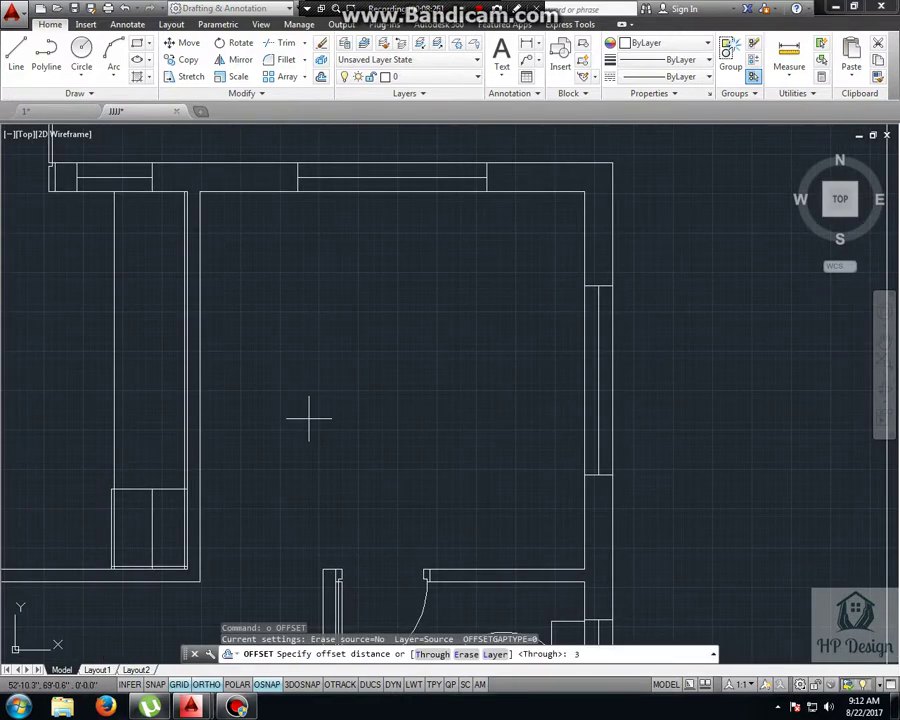
{"action": "key", "text": "Return"}
{"action": "left_click", "coordinate": [200, 356]}
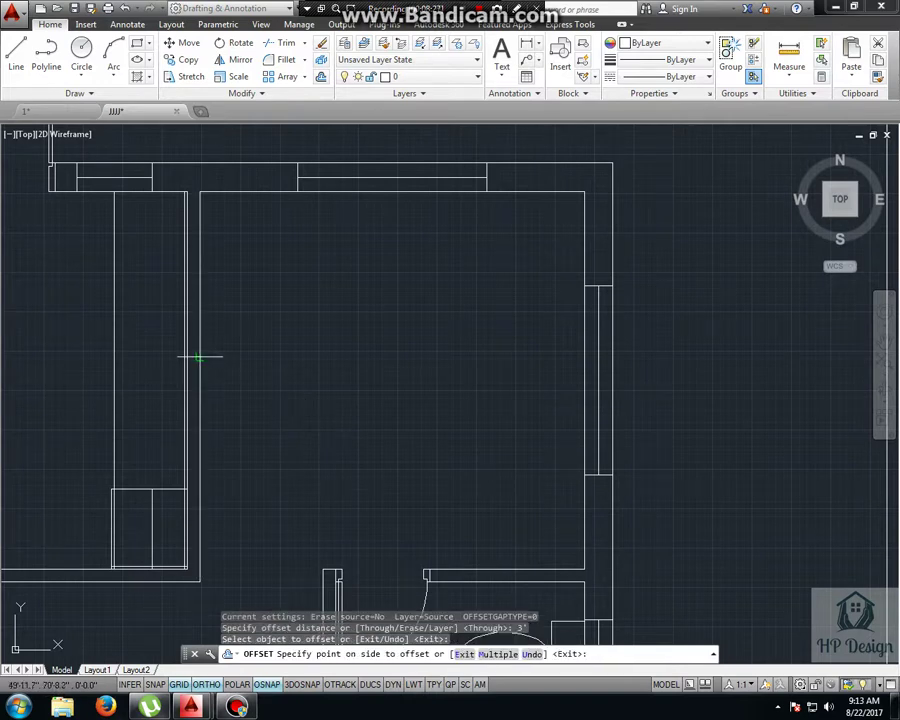
{"action": "left_click", "coordinate": [314, 258]}
{"action": "left_click", "coordinate": [371, 192]}
{"action": "left_click", "coordinate": [563, 508]}
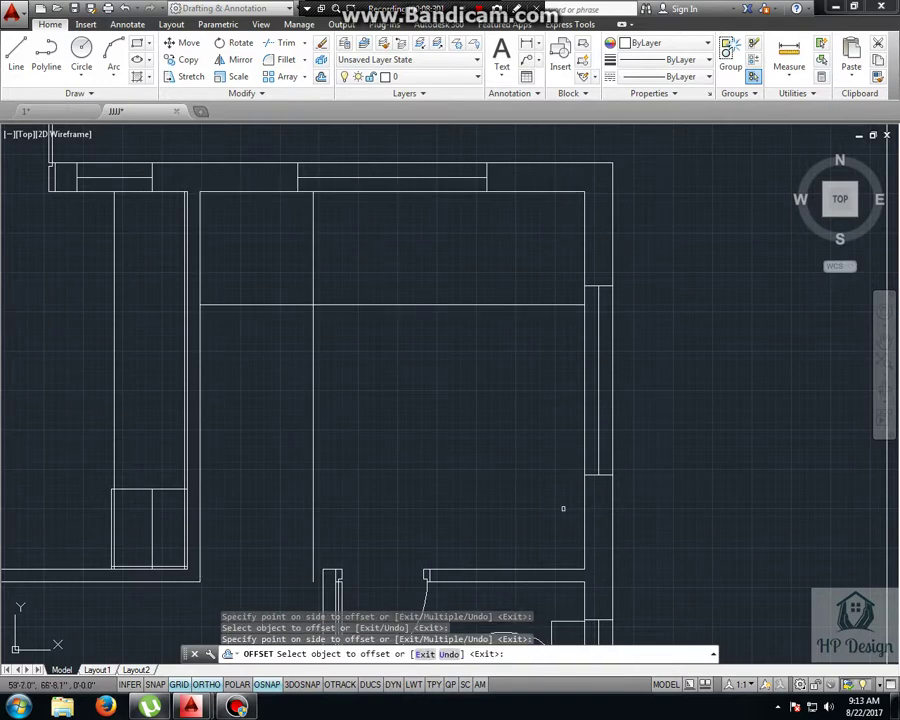
{"action": "left_click", "coordinate": [583, 510]}
{"action": "left_click", "coordinate": [533, 537]}
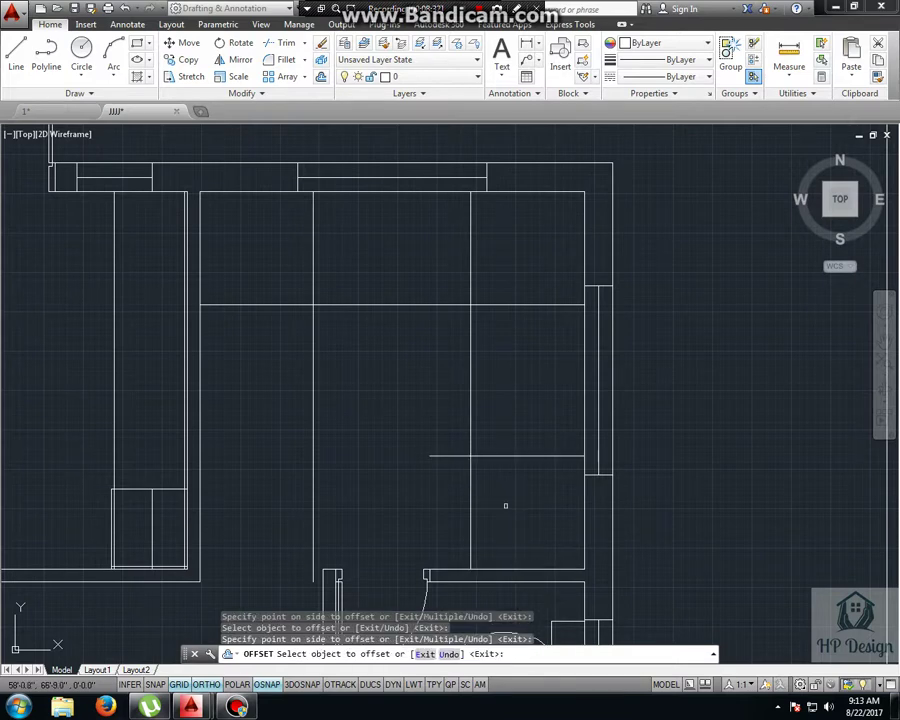
{"action": "key", "text": "Escape"}
Step: Extend and trim the offset lines into a closed rectangle in the room's middle
{"action": "type", "text": "ex"}
{"action": "key", "text": "Return"}
{"action": "key", "text": "Return"}
{"action": "left_click", "coordinate": [464, 476]}
{"action": "left_click", "coordinate": [425, 438]}
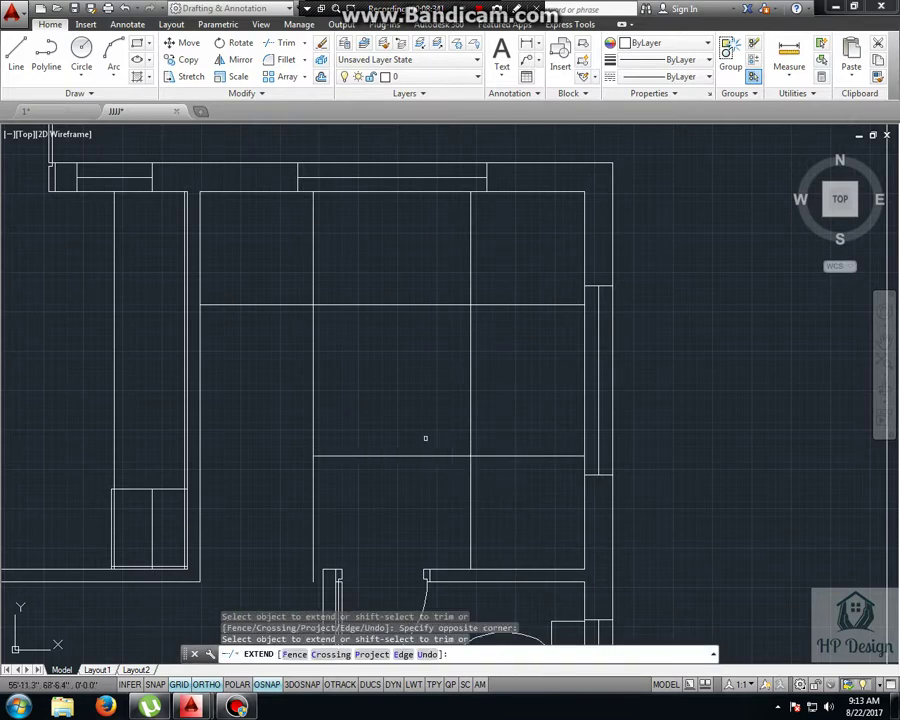
{"action": "left_click", "coordinate": [400, 422]}
{"action": "left_click", "coordinate": [386, 472]}
{"action": "left_click", "coordinate": [505, 507], "text": "shift"}
{"action": "left_click", "coordinate": [285, 518], "text": "shift"}
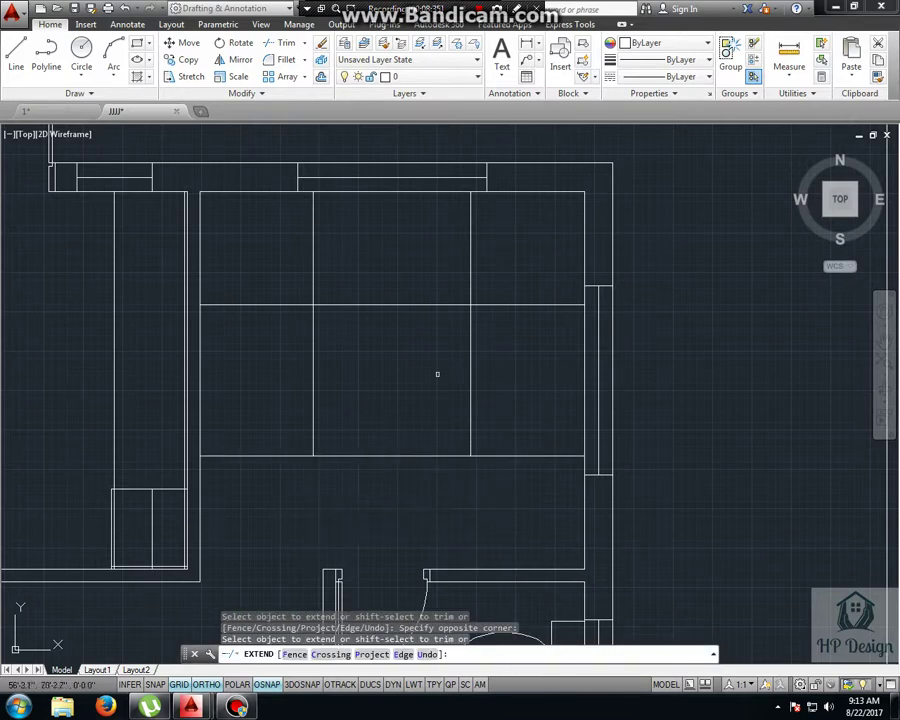
{"action": "left_click", "coordinate": [495, 250], "text": "shift"}
{"action": "left_click", "coordinate": [273, 260], "text": "shift"}
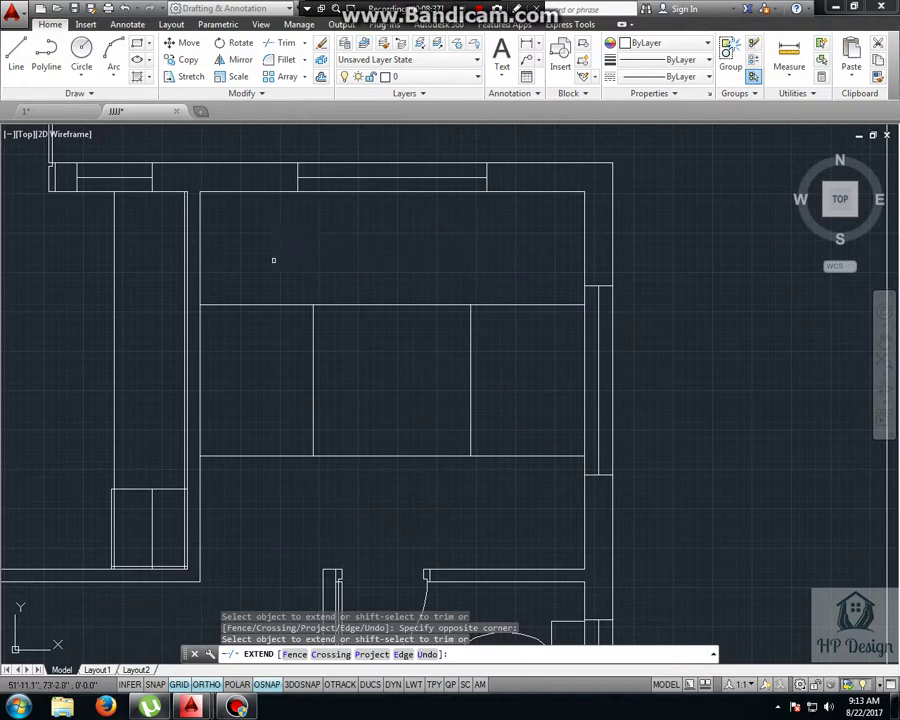
{"action": "left_click", "coordinate": [535, 278], "text": "shift"}
{"action": "left_click", "coordinate": [520, 370], "text": "shift"}
{"action": "key", "text": "Escape"}
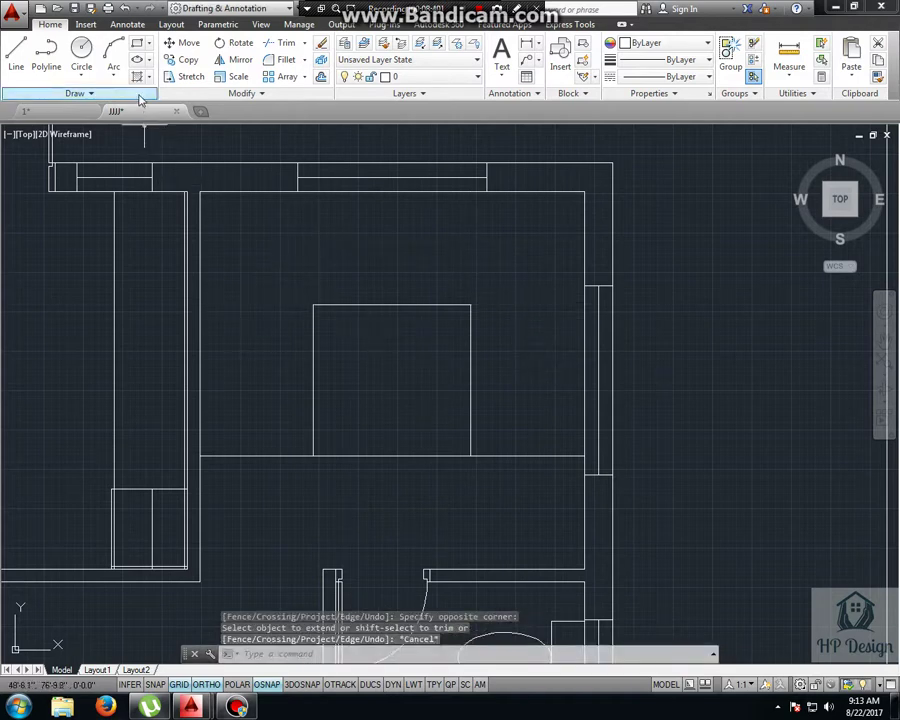
{"action": "left_click", "coordinate": [140, 96]}
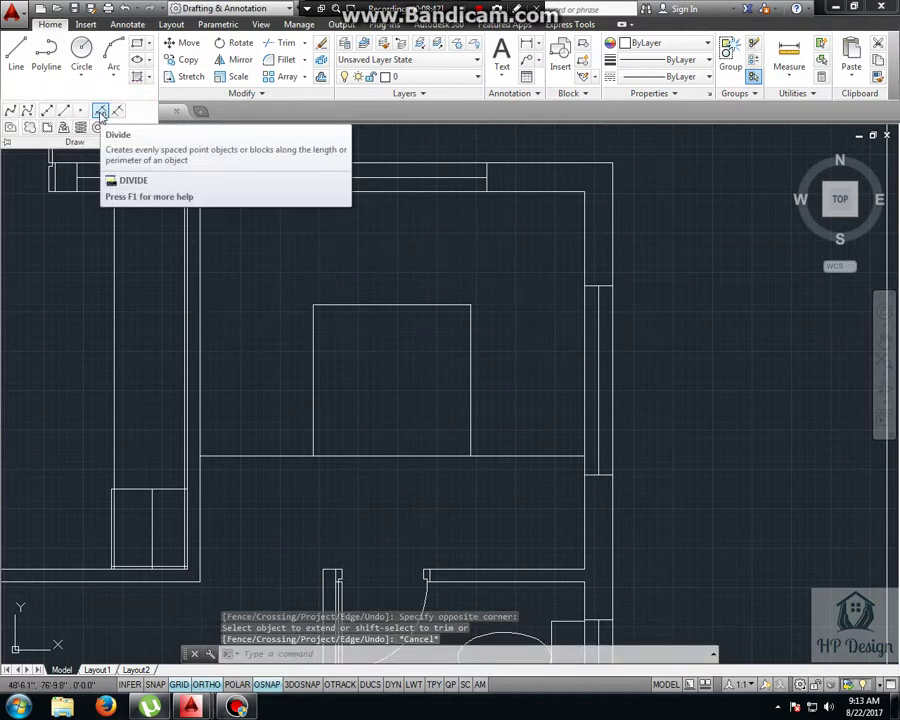
Step: Divide the rectangle's left side into 5 equal parts
{"action": "left_click", "coordinate": [100, 113]}
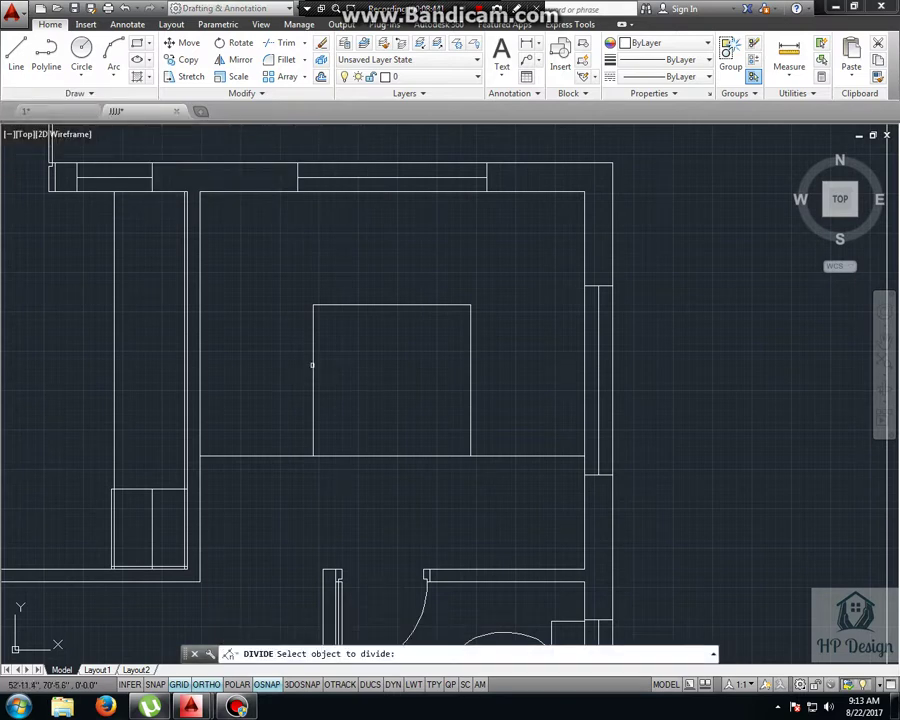
{"action": "left_click", "coordinate": [312, 365]}
{"action": "type", "text": "5"}
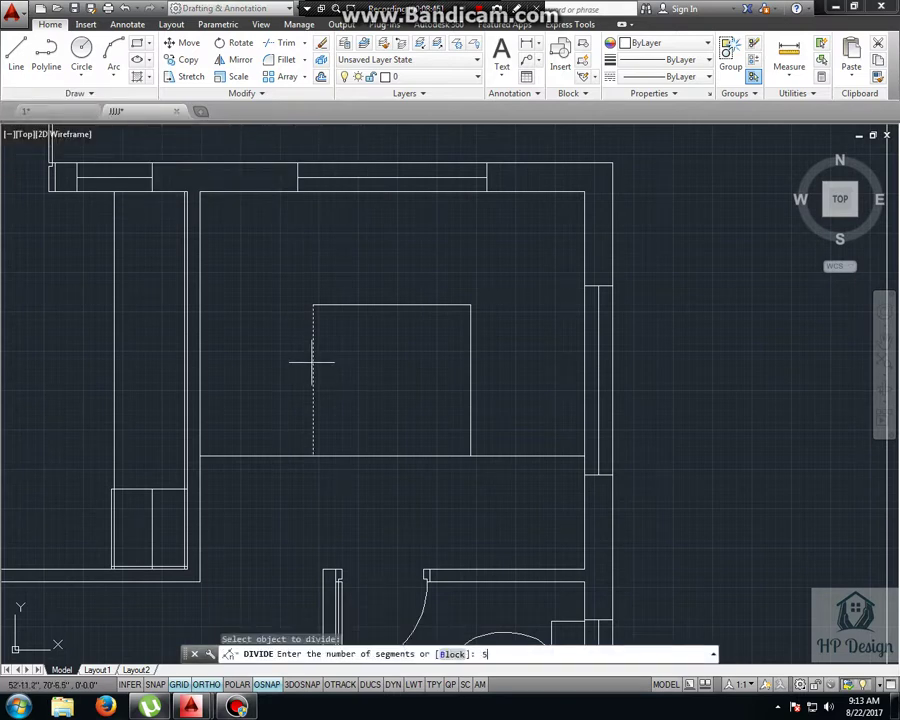
{"action": "key", "text": "Return"}
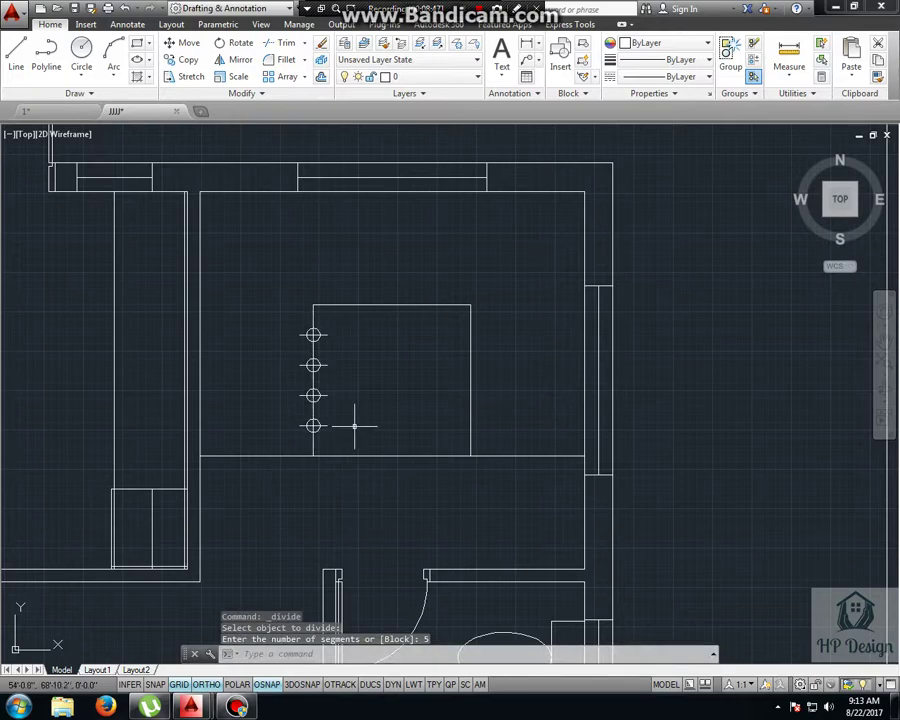
Step: Open the object snap settings with OS and confirm them
{"action": "type", "text": "os"}
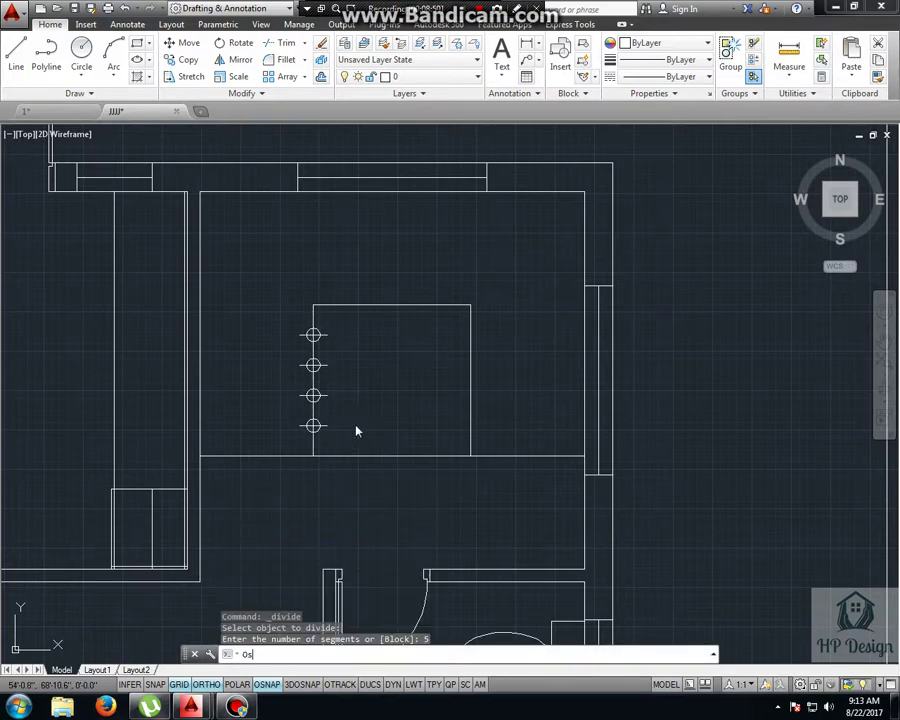
{"action": "key", "text": "Return"}
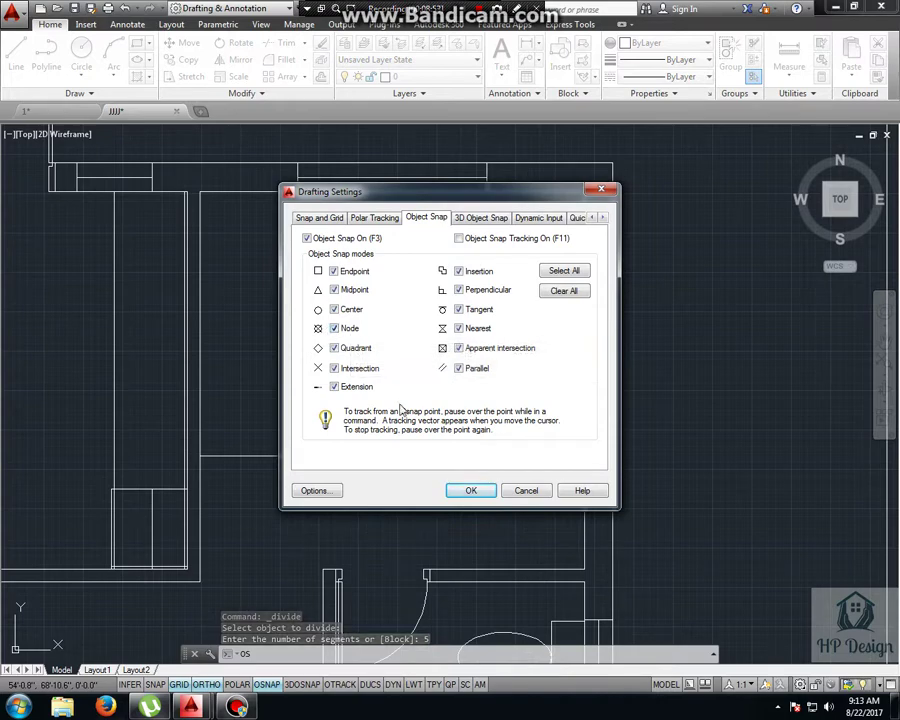
{"action": "left_click", "coordinate": [452, 489]}
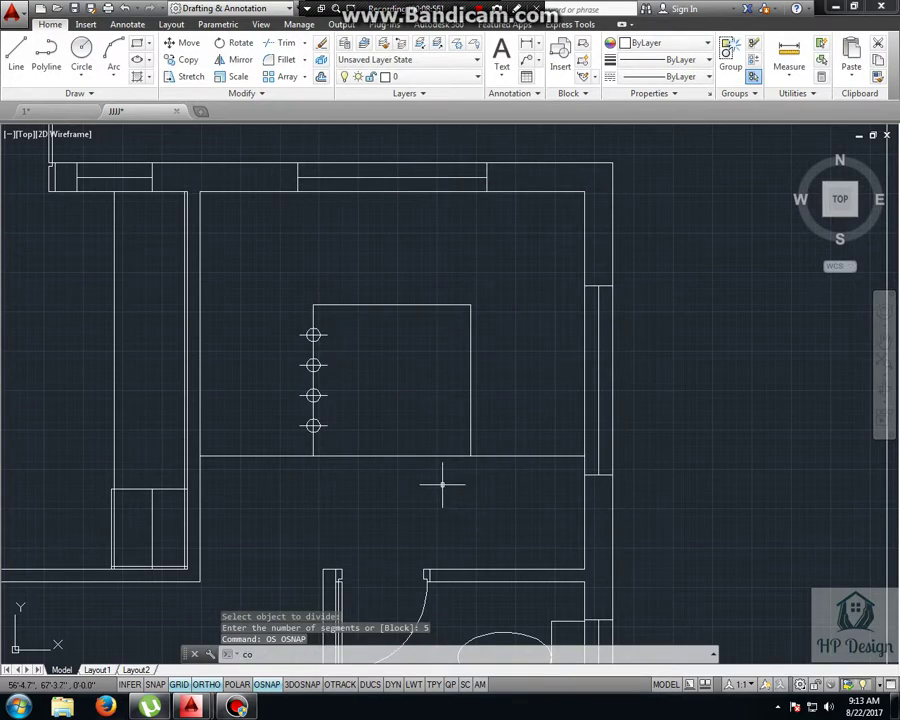
Step: Copy the bottom horizontal line to the four divide points as stair treads
{"action": "type", "text": "co"}
{"action": "key", "text": "Return"}
{"action": "left_click", "coordinate": [442, 482]}
{"action": "left_click", "coordinate": [351, 445]}
{"action": "key", "text": "Return"}
{"action": "left_click", "coordinate": [313, 456]}
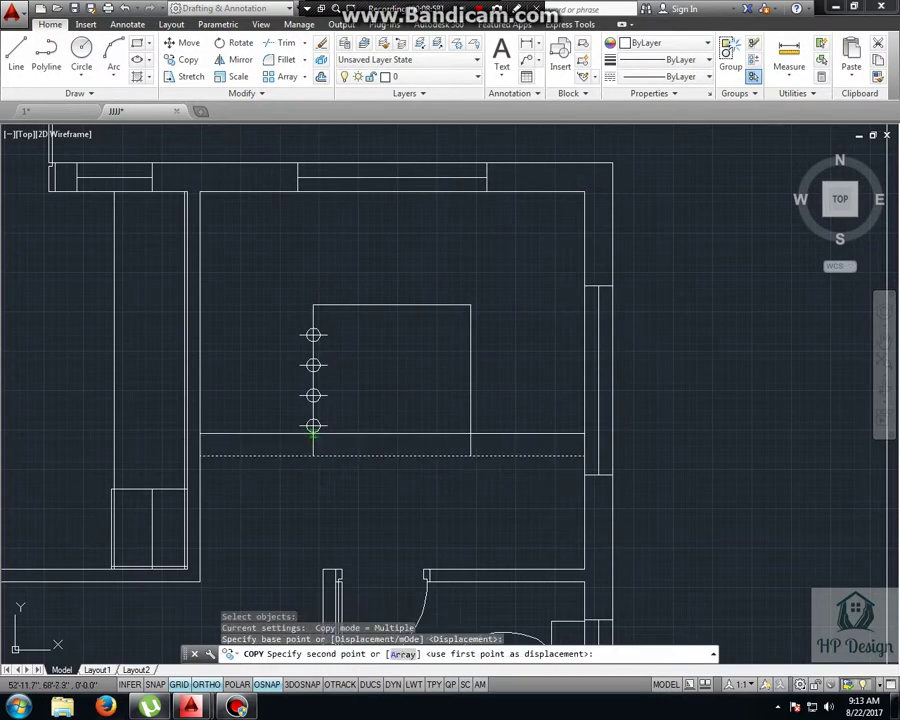
{"action": "left_click", "coordinate": [313, 426]}
{"action": "left_click", "coordinate": [313, 396]}
{"action": "left_click", "coordinate": [313, 365]}
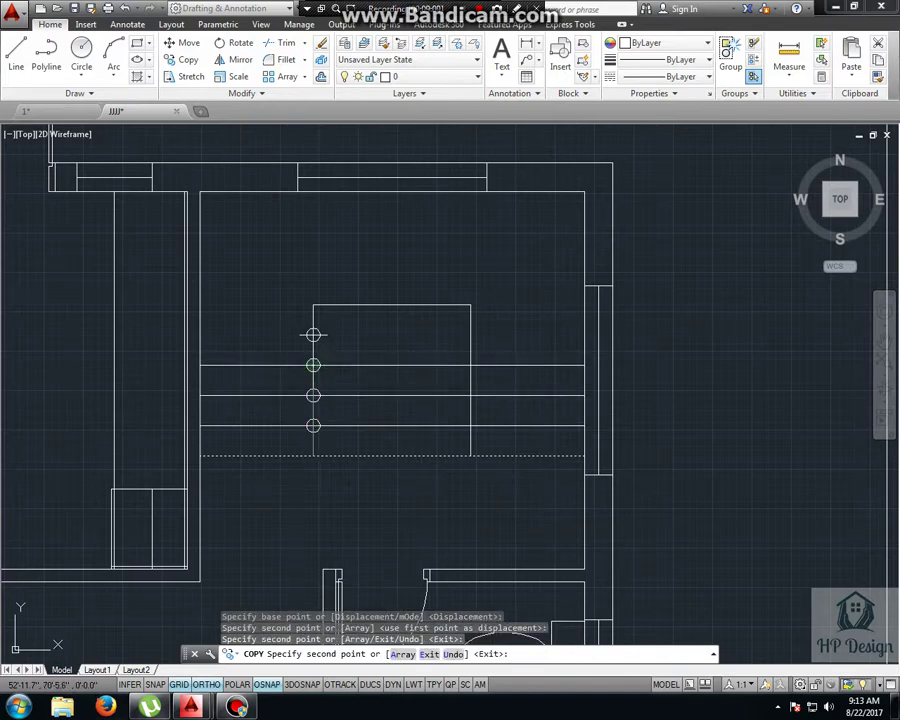
{"action": "left_click", "coordinate": [313, 335]}
{"action": "key", "text": "Return"}
Step: Trim the tread copies out of the central square and delete the four point markers
{"action": "type", "text": "tr"}
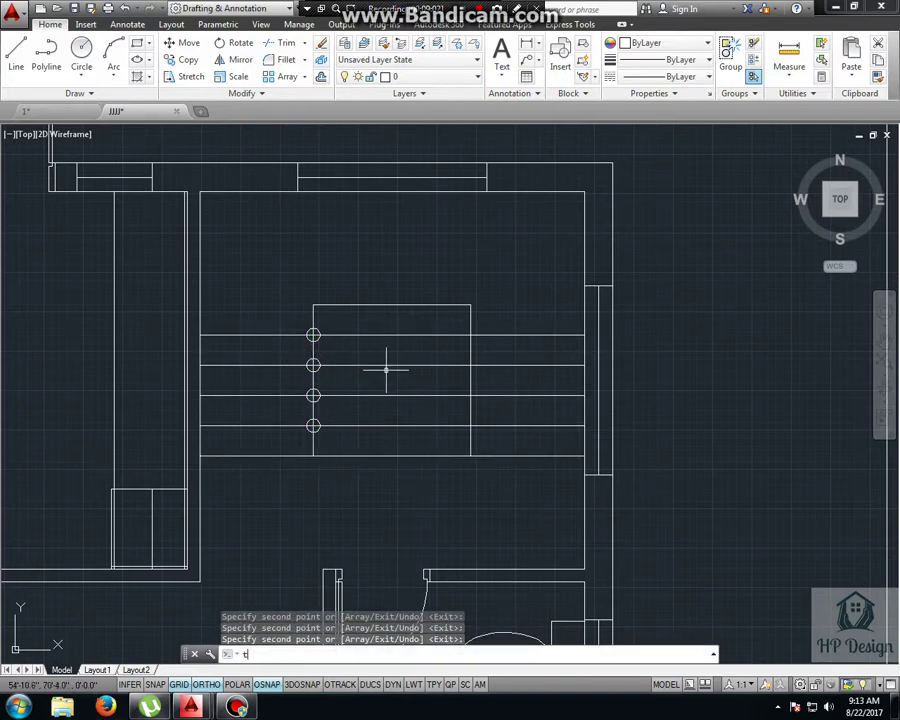
{"action": "key", "text": "Return"}
{"action": "key", "text": "Return"}
{"action": "left_click", "coordinate": [424, 448]}
{"action": "left_click", "coordinate": [390, 342]}
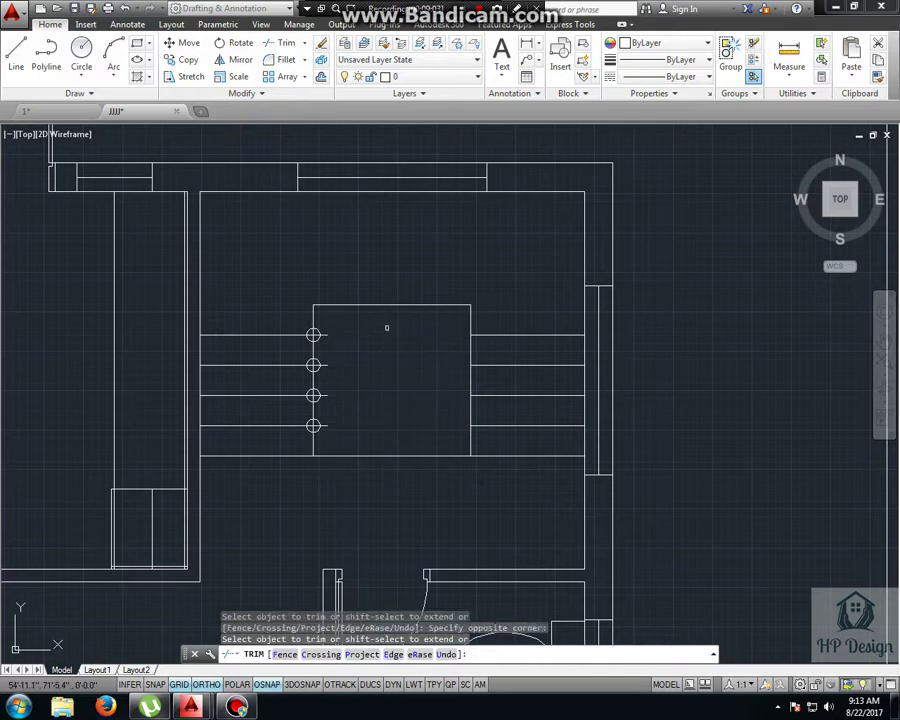
{"action": "left_click", "coordinate": [281, 320]}
{"action": "left_click", "coordinate": [362, 432]}
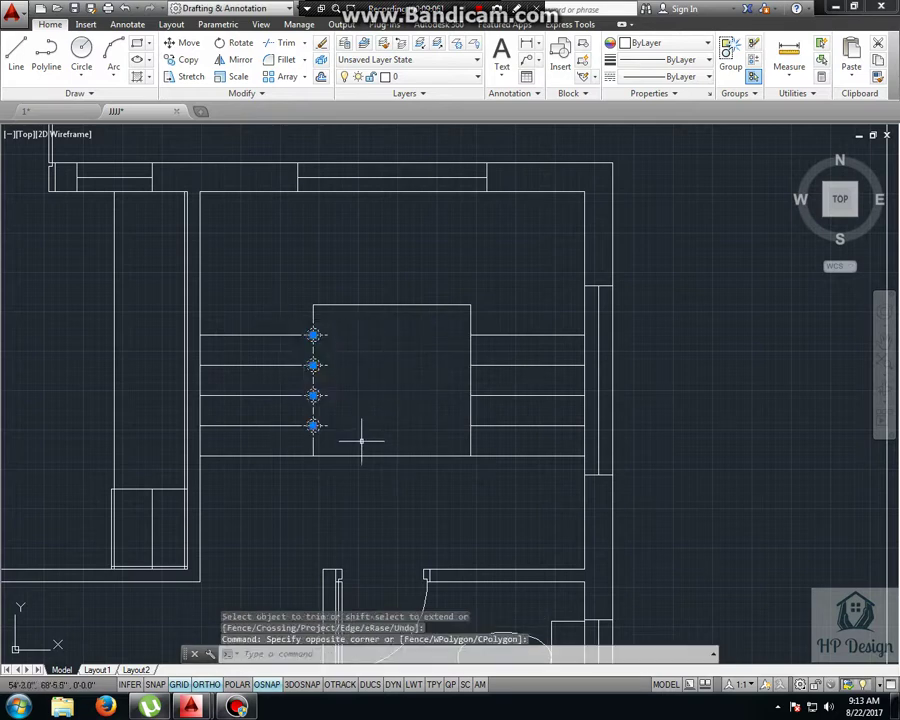
{"action": "key", "text": "Delete"}
Step: Divide the central square's top edge into 5 and extend its edges to the walls
{"action": "type", "text": "di"}
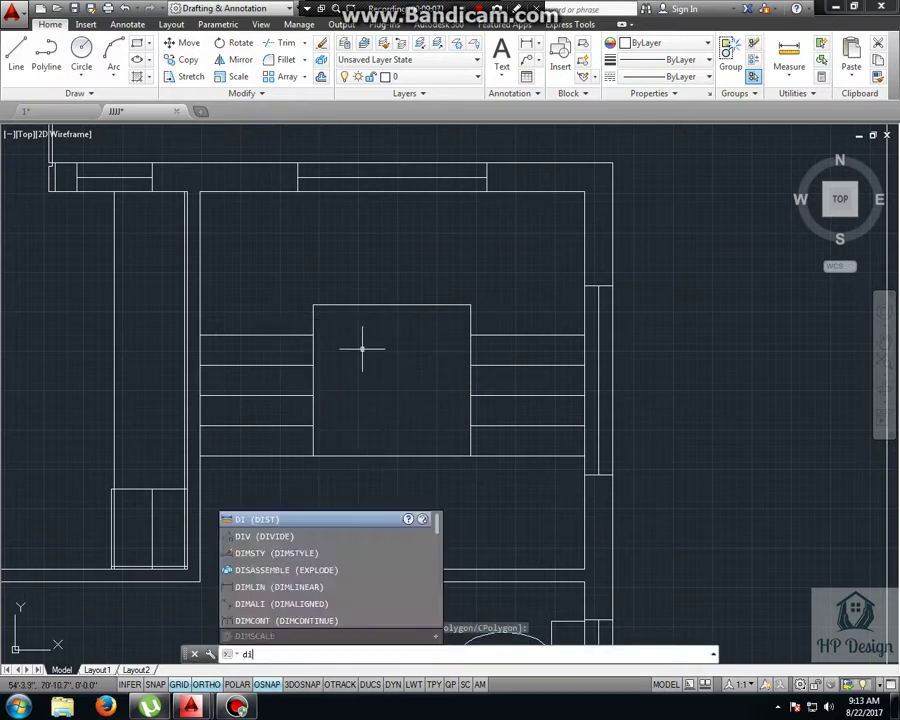
{"action": "type", "text": "v"}
{"action": "key", "text": "Return"}
{"action": "left_click", "coordinate": [367, 304]}
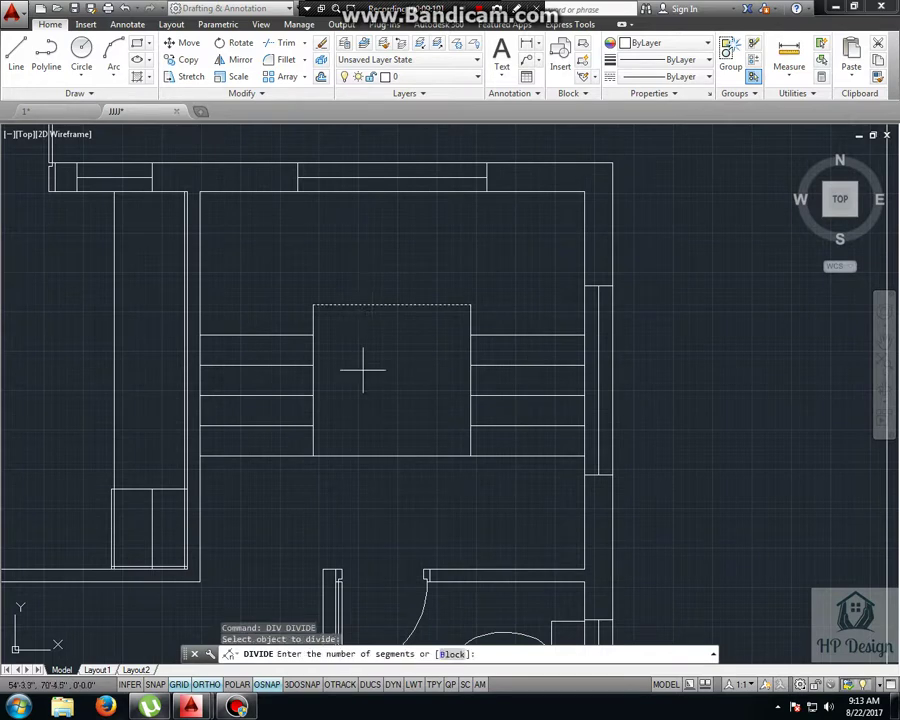
{"action": "key", "text": "Return"}
{"action": "type", "text": "ex"}
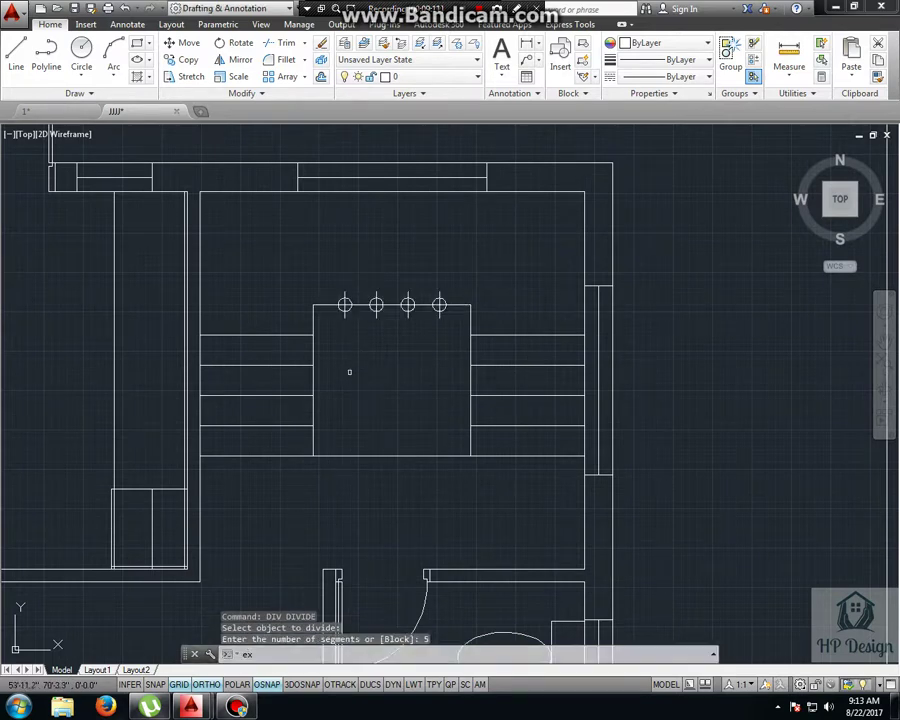
{"action": "key", "text": "Return"}
{"action": "key", "text": "Return"}
{"action": "left_click", "coordinate": [330, 294]}
{"action": "left_click", "coordinate": [300, 316]}
{"action": "left_click", "coordinate": [493, 288]}
{"action": "key", "text": "Escape"}
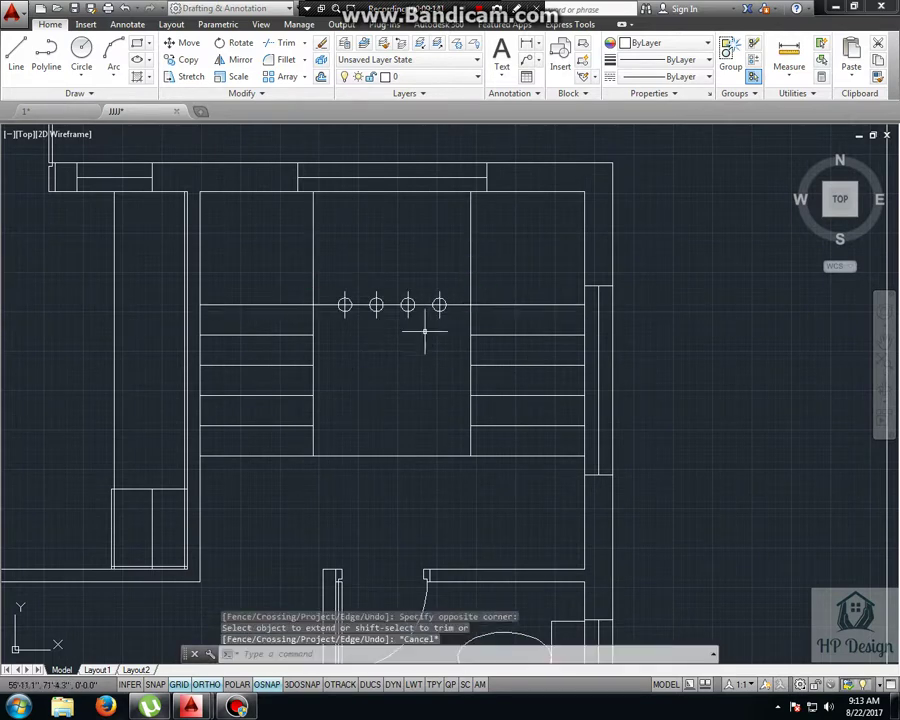
Step: Copy the square's left vertical line to the four top divide points as treads
{"action": "type", "text": "cCo"}
{"action": "key", "text": "Return"}
{"action": "left_click", "coordinate": [339, 257]}
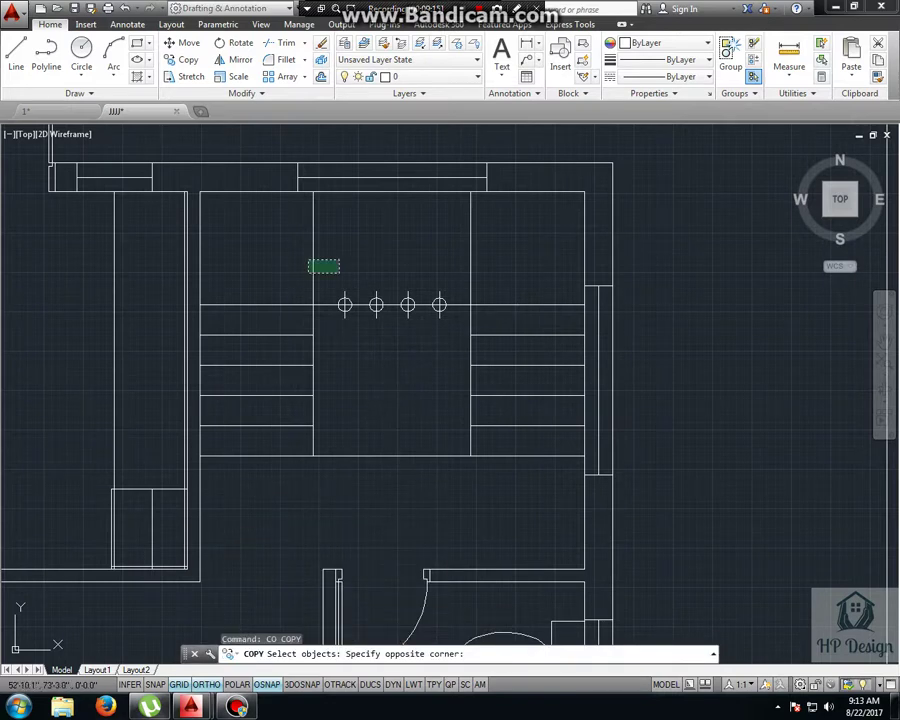
{"action": "left_click", "coordinate": [312, 290]}
{"action": "key", "text": "Return"}
{"action": "left_click", "coordinate": [313, 304]}
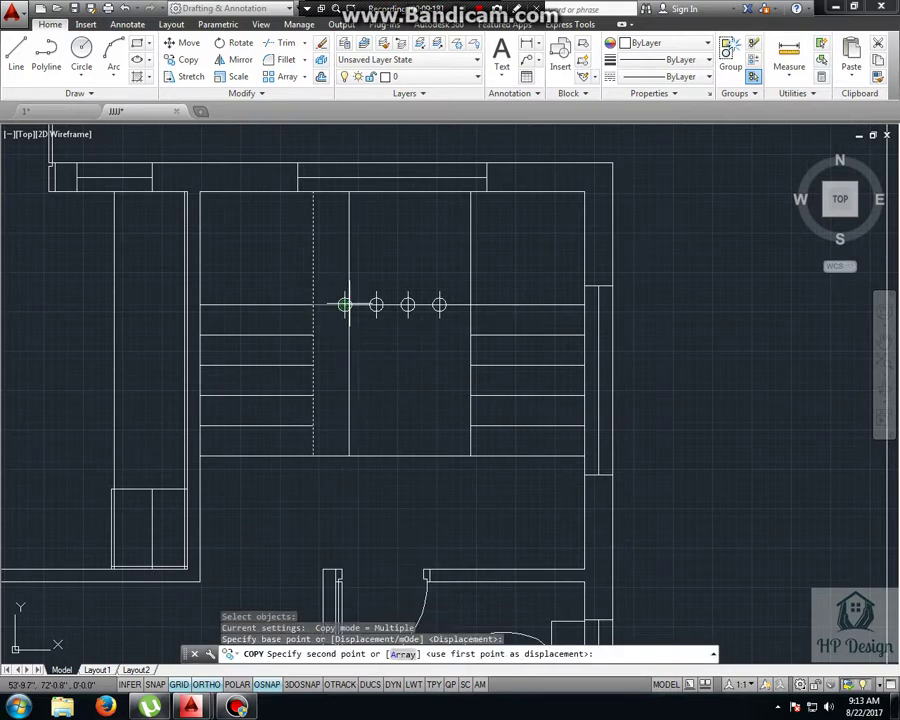
{"action": "left_click", "coordinate": [345, 304]}
{"action": "left_click", "coordinate": [376, 304]}
{"action": "left_click", "coordinate": [408, 304]}
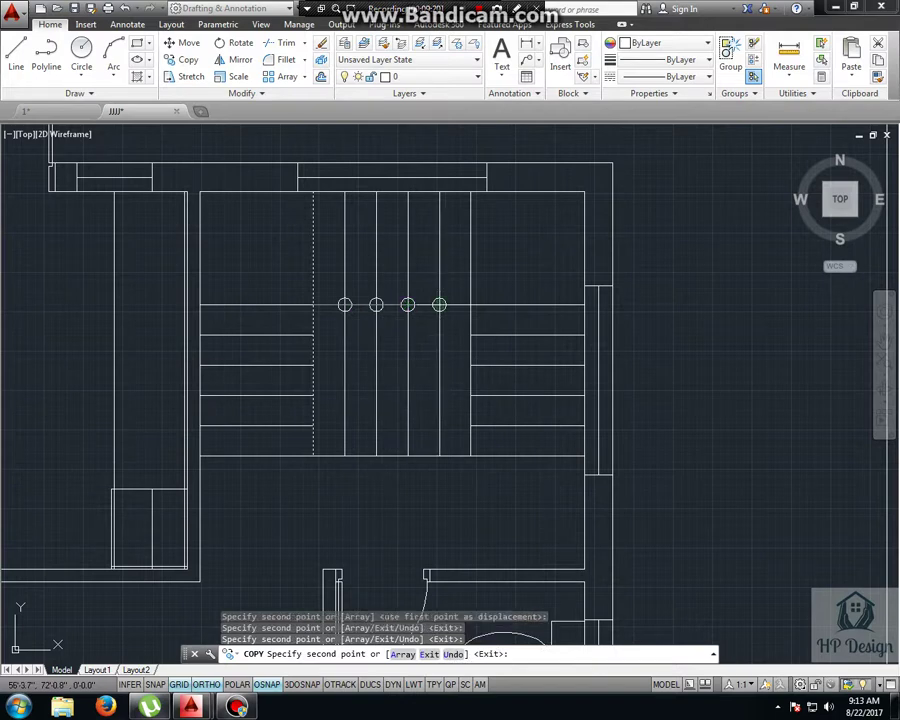
{"action": "left_click", "coordinate": [440, 304]}
{"action": "key", "text": "Return"}
Step: Trim the new treads out of the square, erase the points, and begin the upper-right diagonal
{"action": "type", "text": "tr"}
{"action": "key", "text": "Return"}
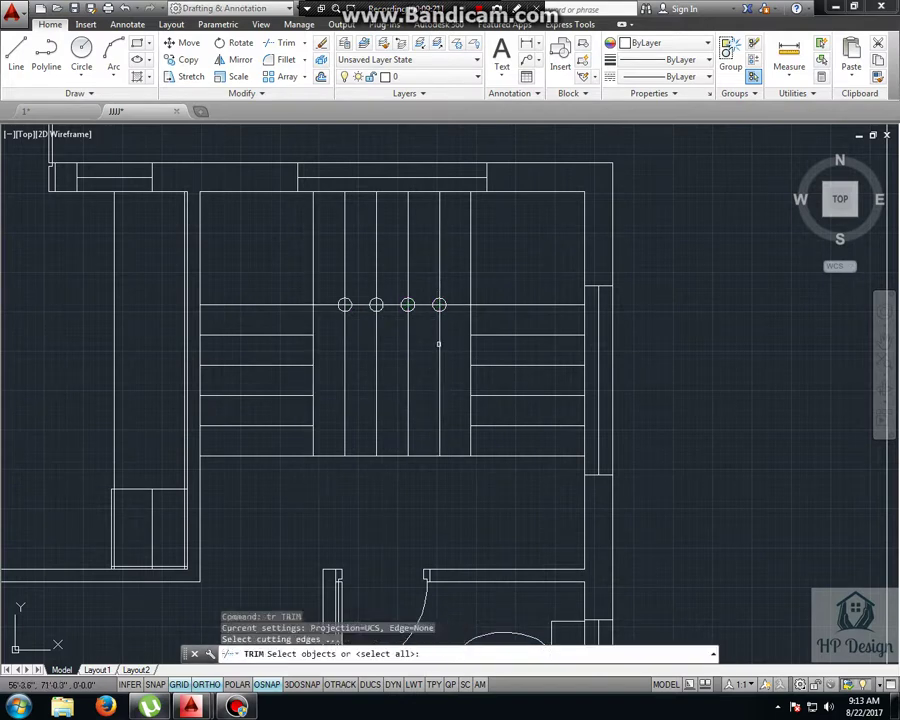
{"action": "key", "text": "Return"}
{"action": "left_click", "coordinate": [454, 342]}
{"action": "left_click", "coordinate": [337, 372]}
{"action": "left_click", "coordinate": [331, 282]}
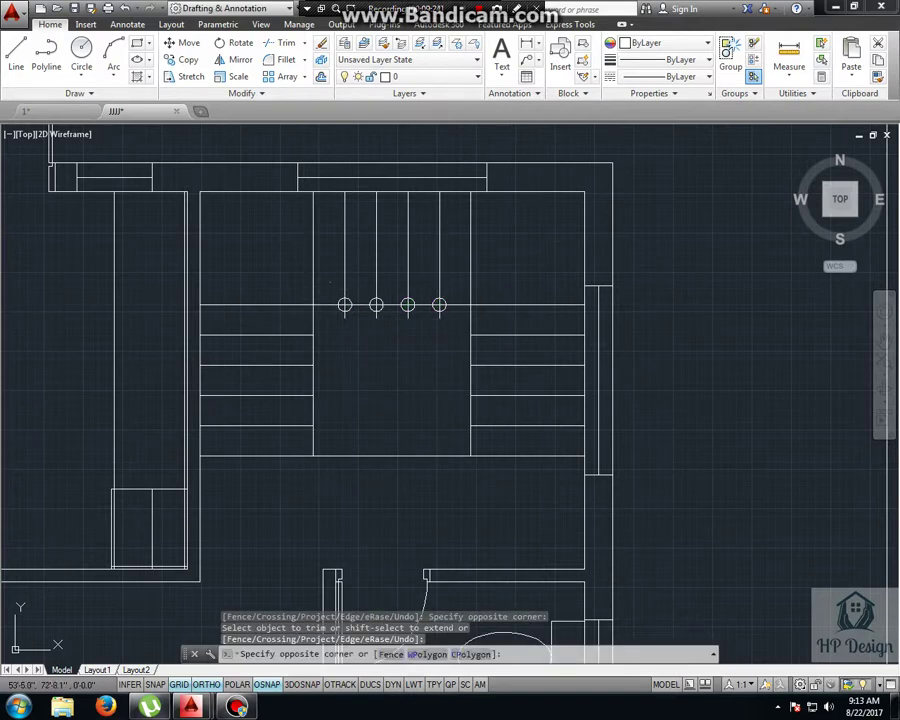
{"action": "key", "text": "Escape"}
{"action": "left_click", "coordinate": [331, 282]}
{"action": "left_click", "coordinate": [468, 337]}
{"action": "key", "text": "Delete"}
{"action": "type", "text": "l"}
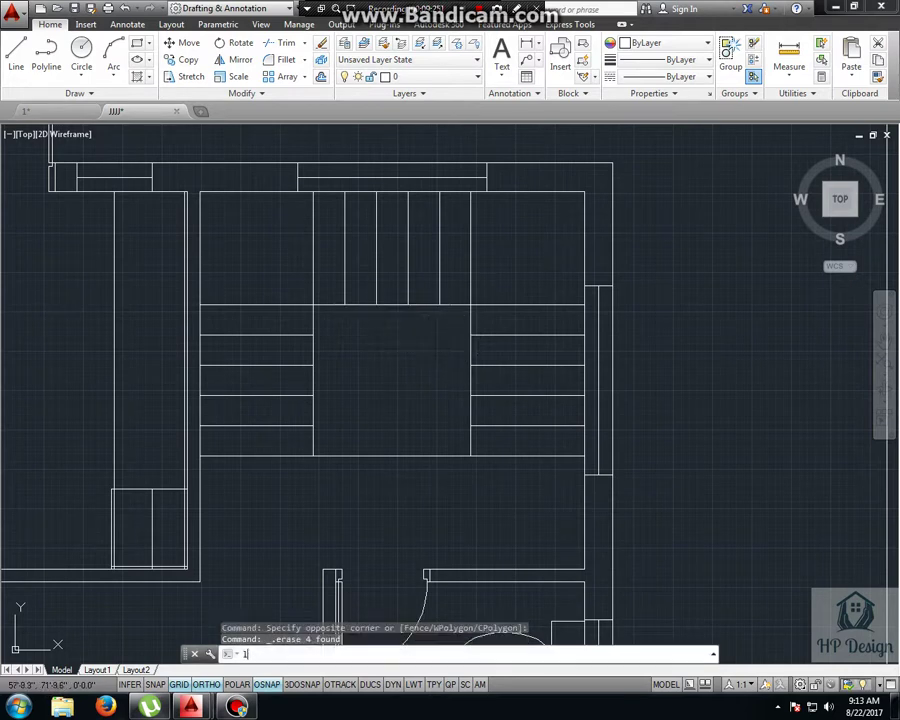
{"action": "key", "text": "Return"}
{"action": "left_click", "coordinate": [470, 304]}
Step: Finish the upper-right landing diagonal and draw the upper-left diagonal to the wall corner
{"action": "left_click", "coordinate": [585, 192]}
{"action": "key", "text": "Return"}
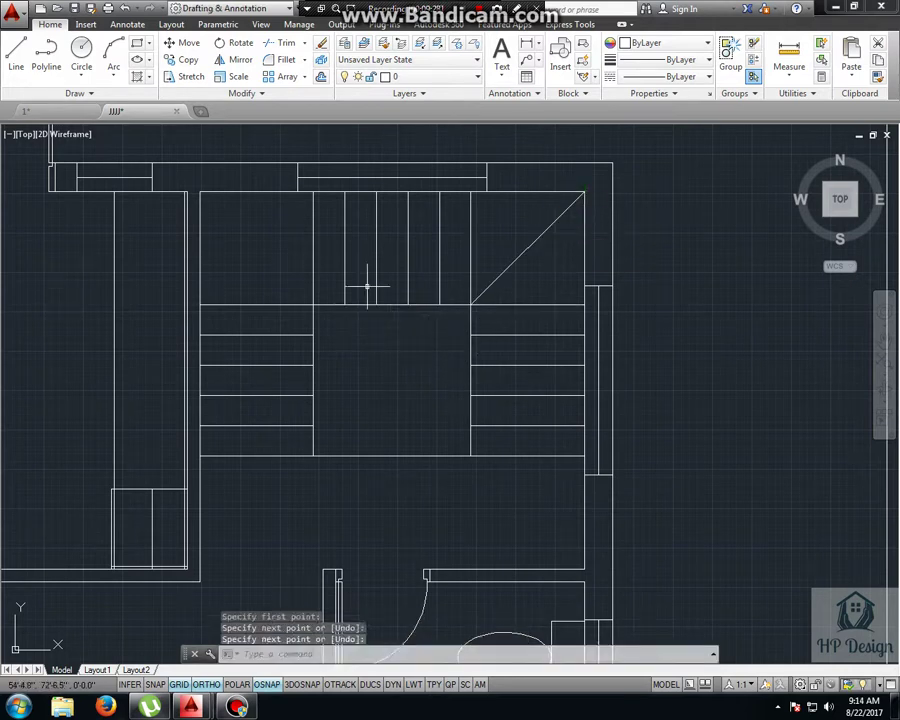
{"action": "key", "text": "Return"}
{"action": "left_click", "coordinate": [313, 304]}
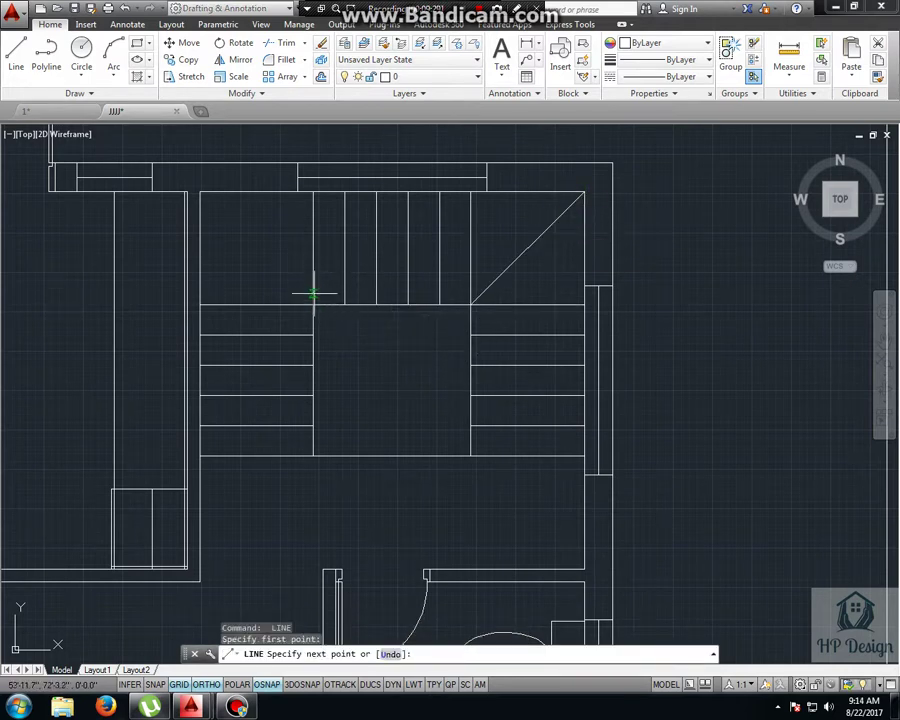
{"action": "left_click", "coordinate": [200, 192]}
{"action": "key", "text": "Return"}
Step: Draw a polyline walking line up the left flight and across the top landing
{"action": "type", "text": "PL"}
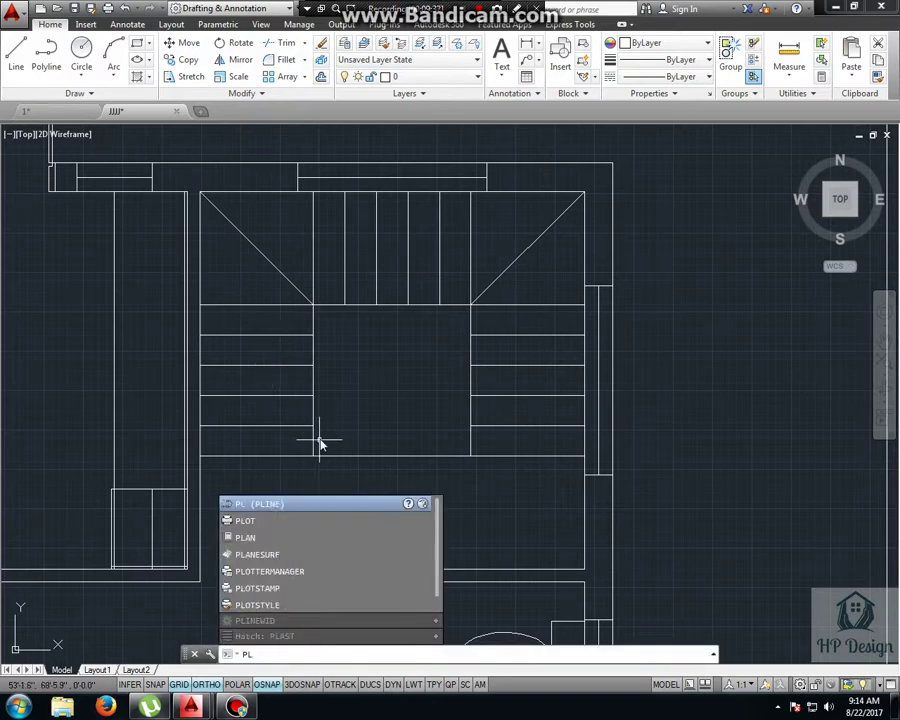
{"action": "key", "text": "Escape"}
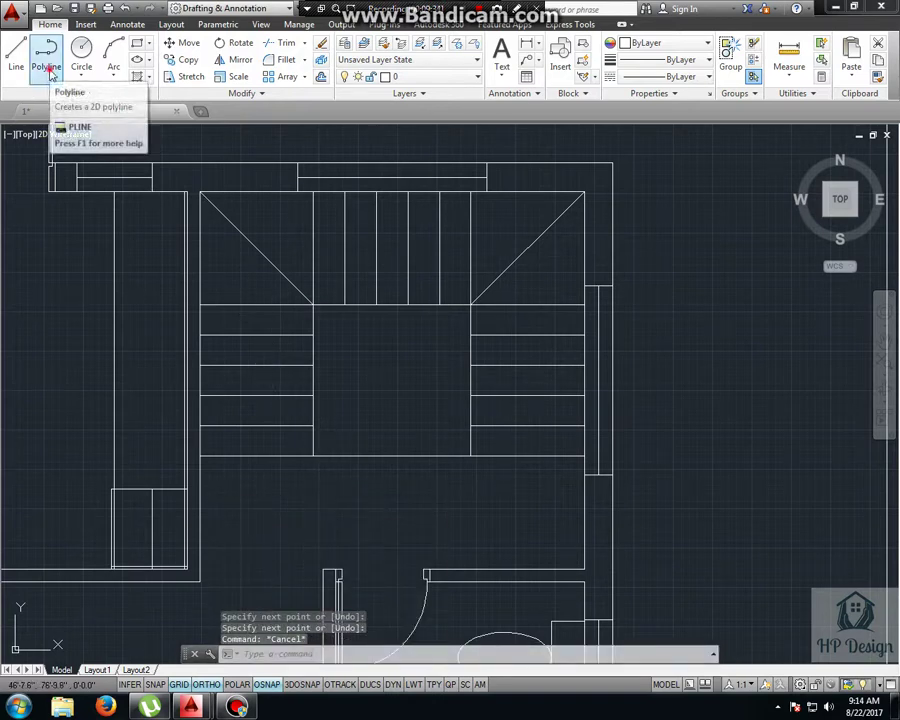
{"action": "left_click", "coordinate": [46, 55]}
{"action": "left_click", "coordinate": [248, 489]}
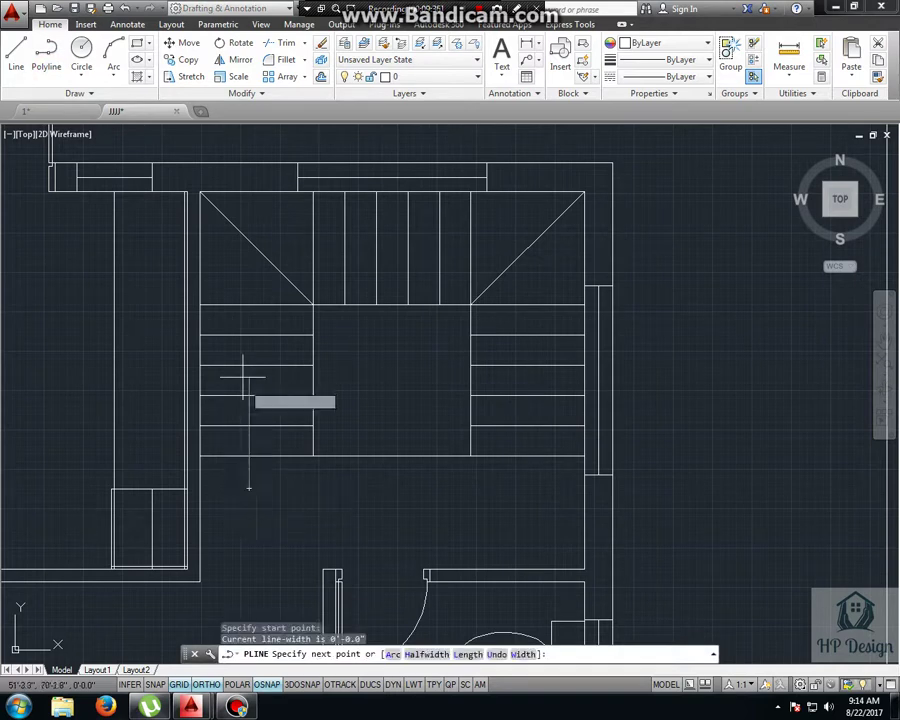
{"action": "left_click", "coordinate": [249, 265]}
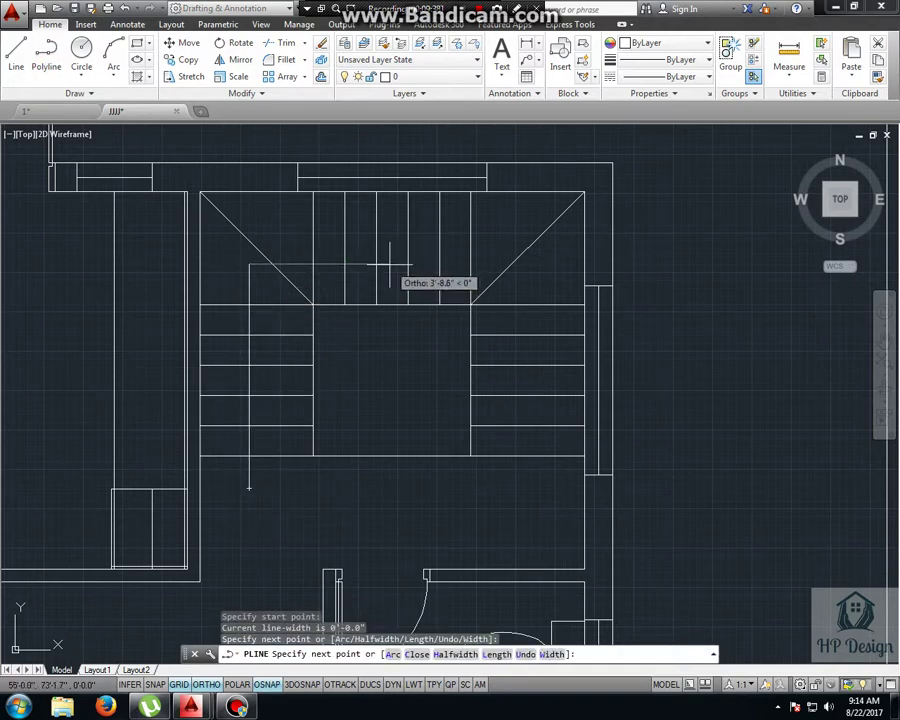
{"action": "left_click", "coordinate": [389, 265]}
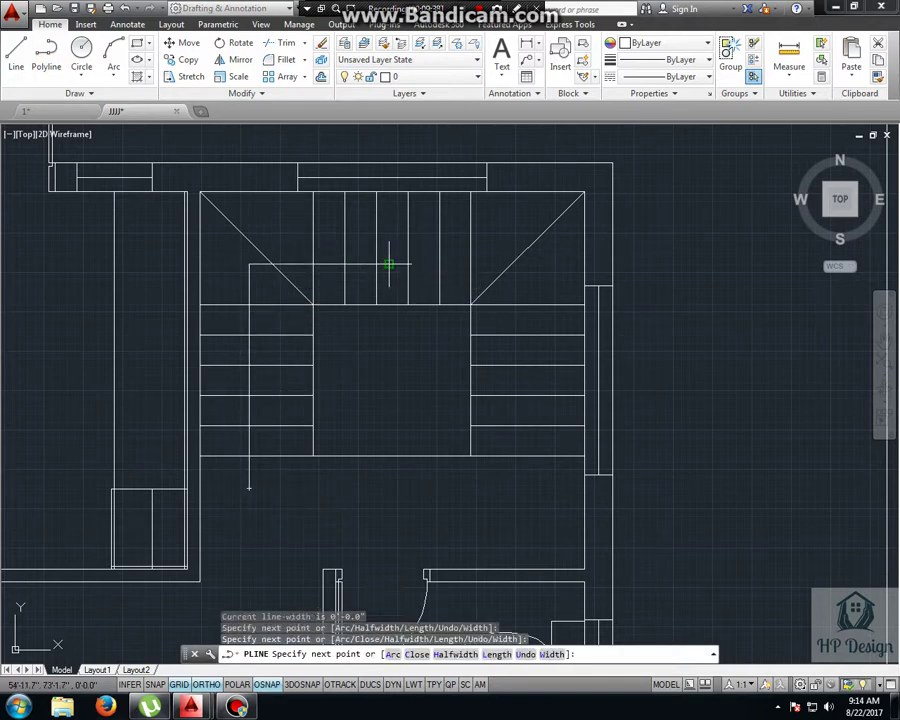
Step: End the walking line with an arrowhead tapering from width 6 to 0
{"action": "double_click", "coordinate": [552, 655]}
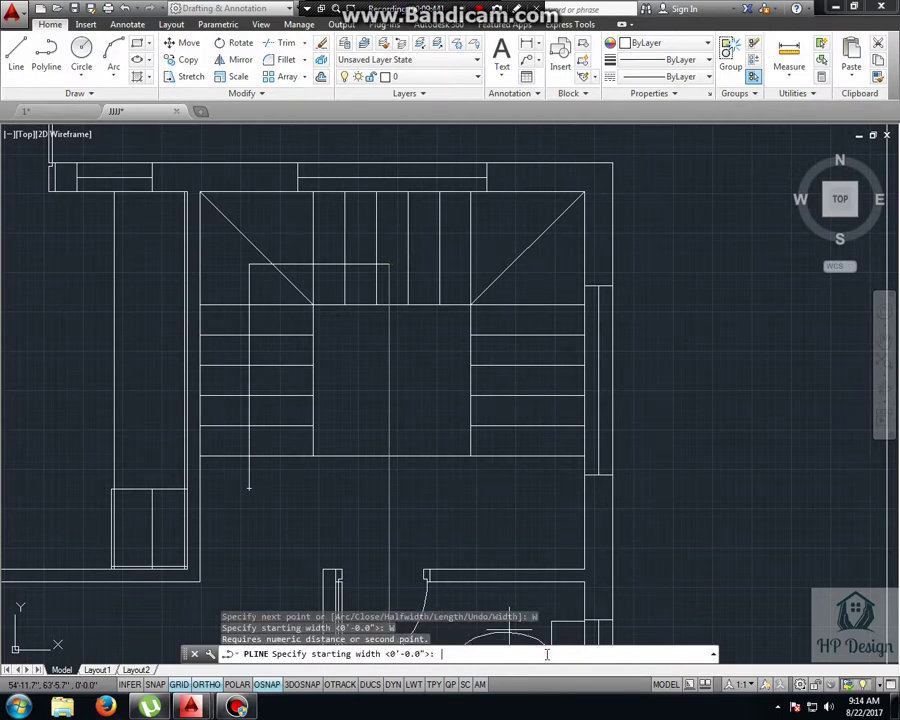
{"action": "type", "text": "6"}
{"action": "key", "text": "Return"}
{"action": "type", "text": "0"}
{"action": "key", "text": "Return"}
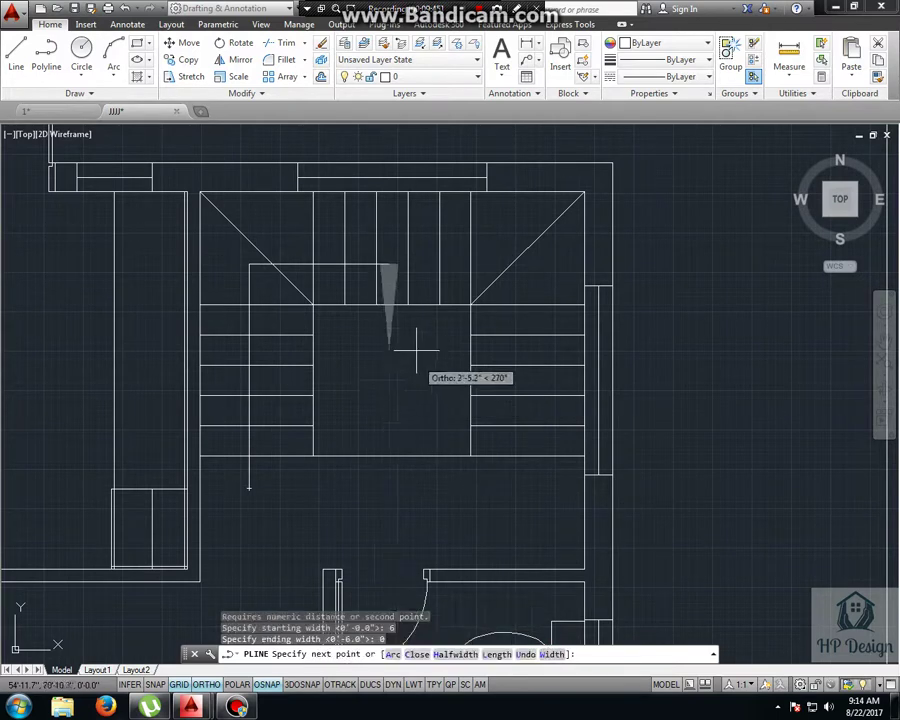
{"action": "scroll", "coordinate": [391, 265], "scroll_direction": "up", "scroll_amount": 5}
{"action": "left_click", "coordinate": [427, 265]}
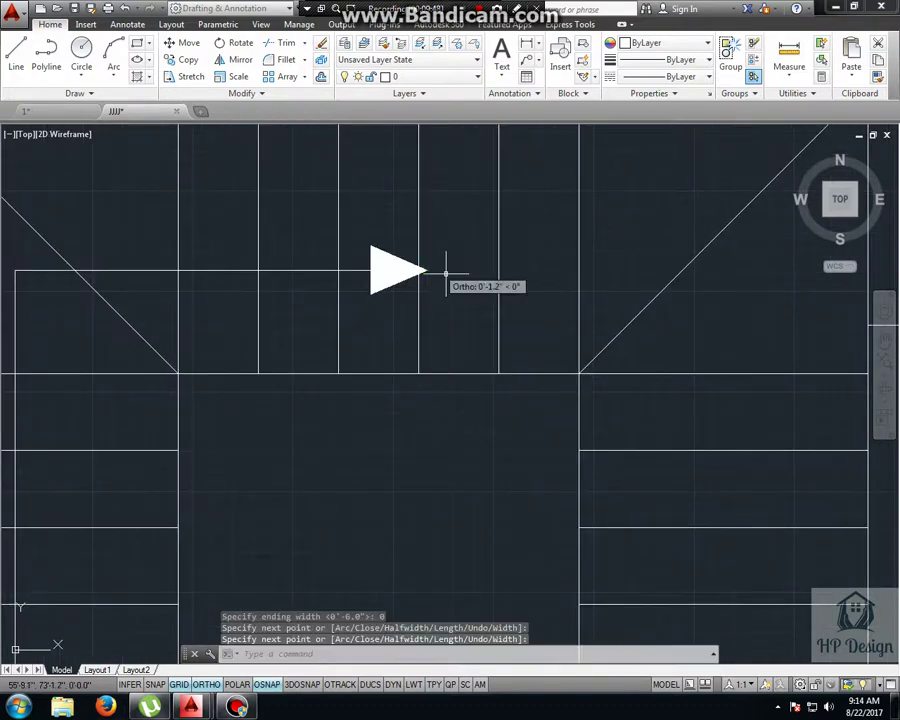
{"action": "scroll", "coordinate": [440, 268], "scroll_direction": "down", "scroll_amount": 5}
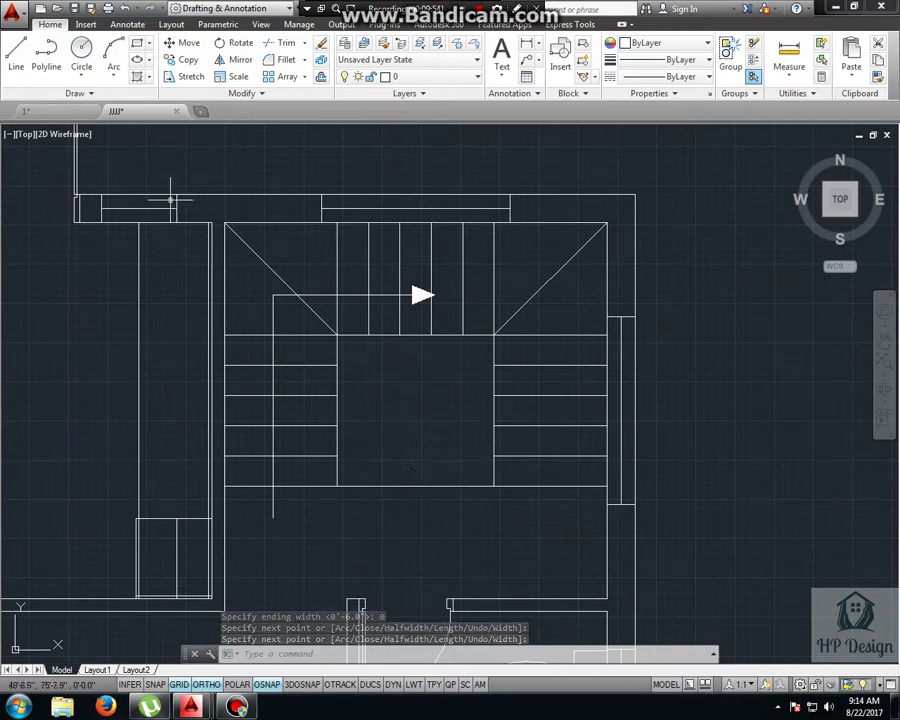
{"action": "left_click", "coordinate": [136, 95]}
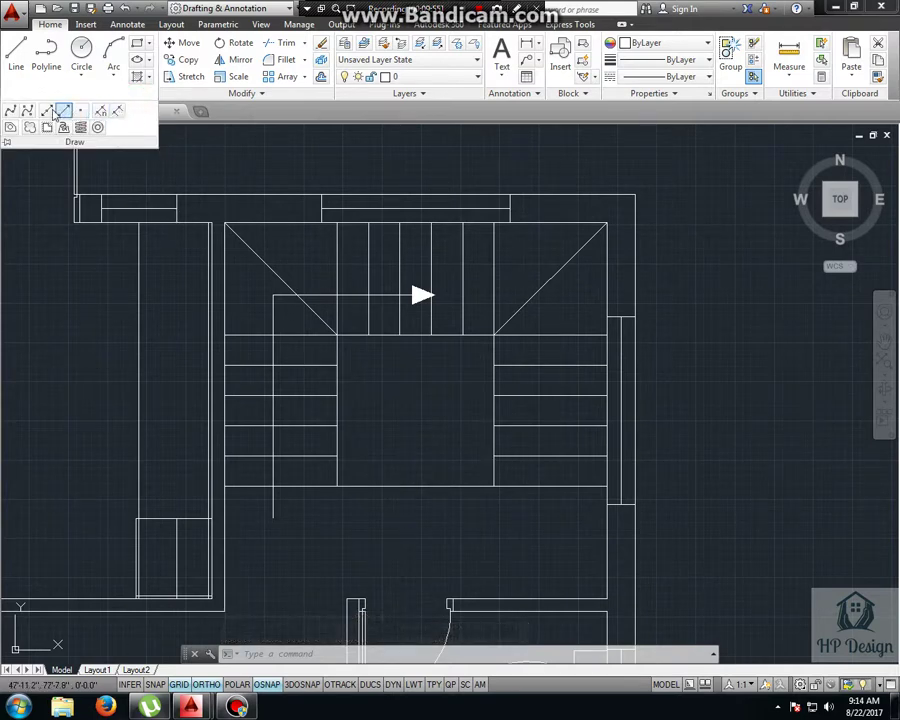